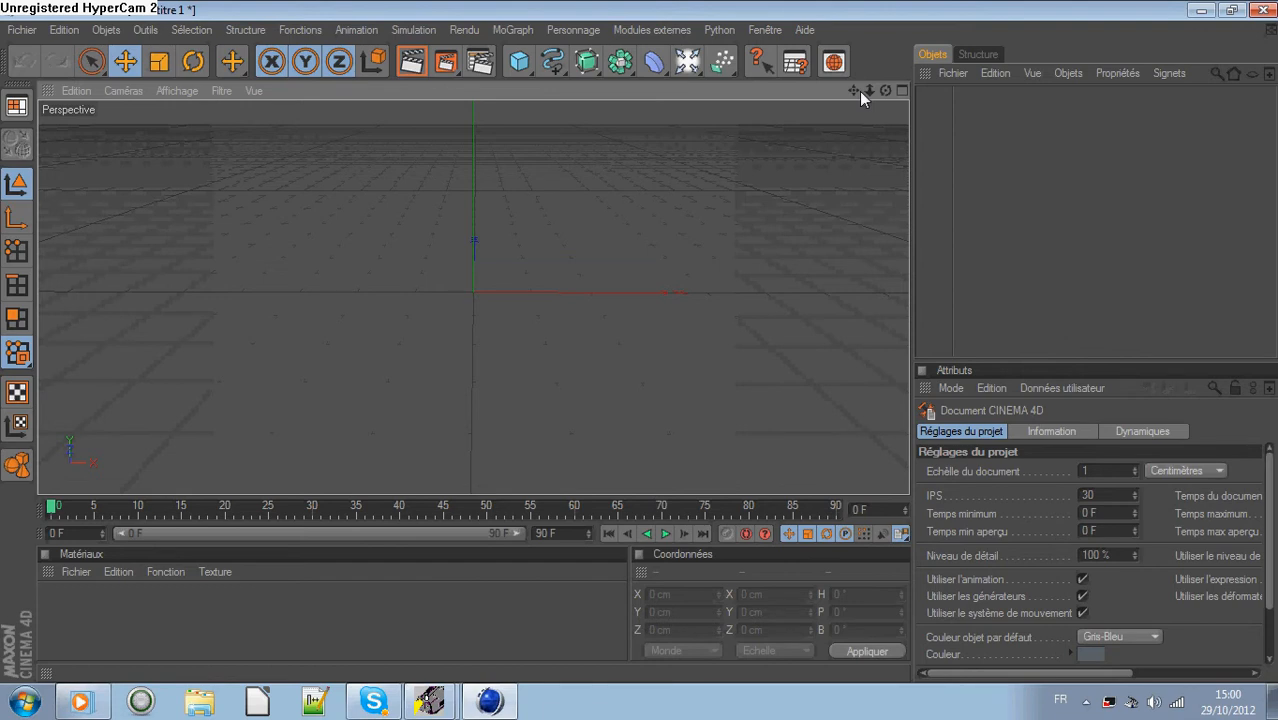
Add a MoGraph text object (Mo Texte) to the empty scene.
left_click(523, 34)
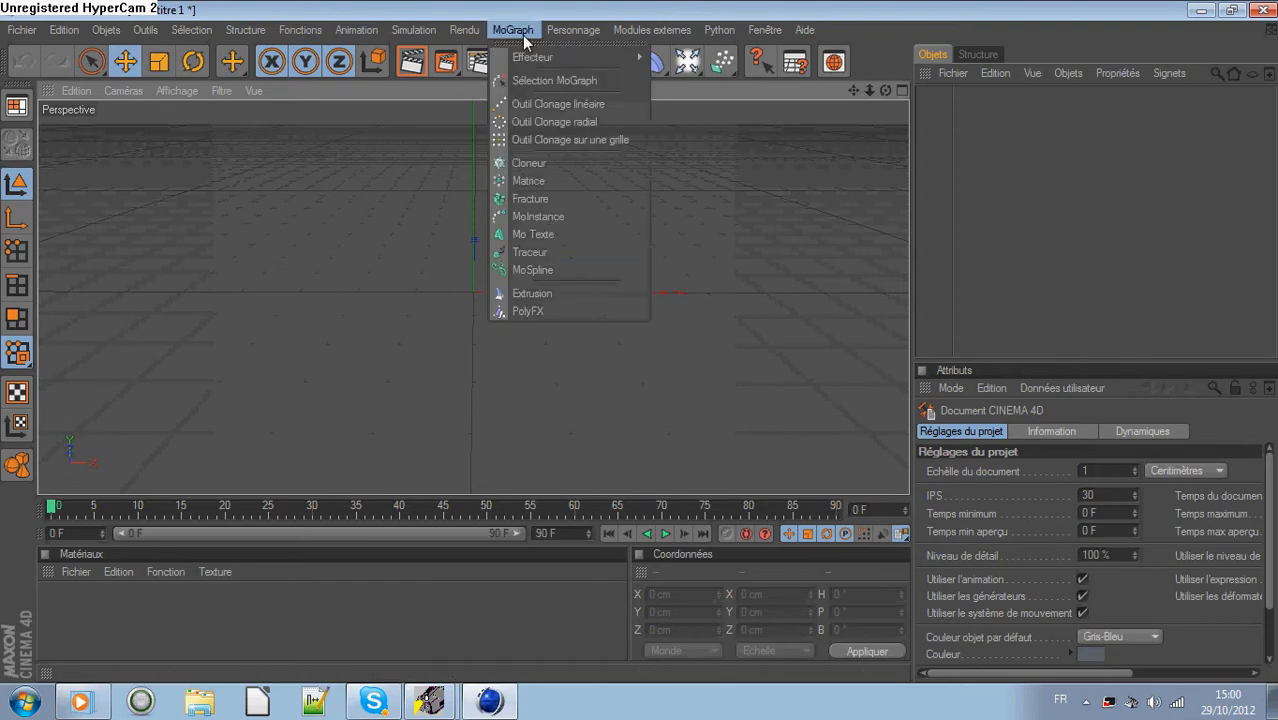
left_click(546, 236)
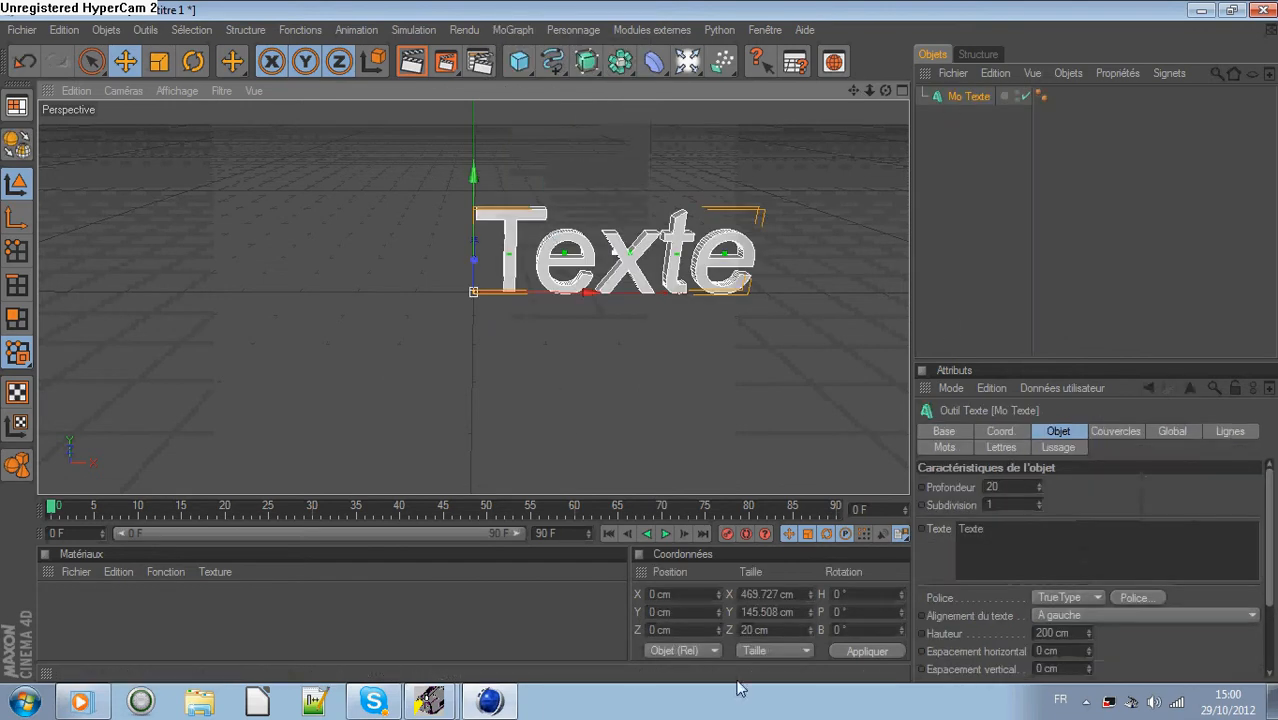
left_click_drag(885, 91, 738, 91)
Replace the text object's default wording with TuTo and dismiss the PC Performer notification.
left_click(1013, 527)
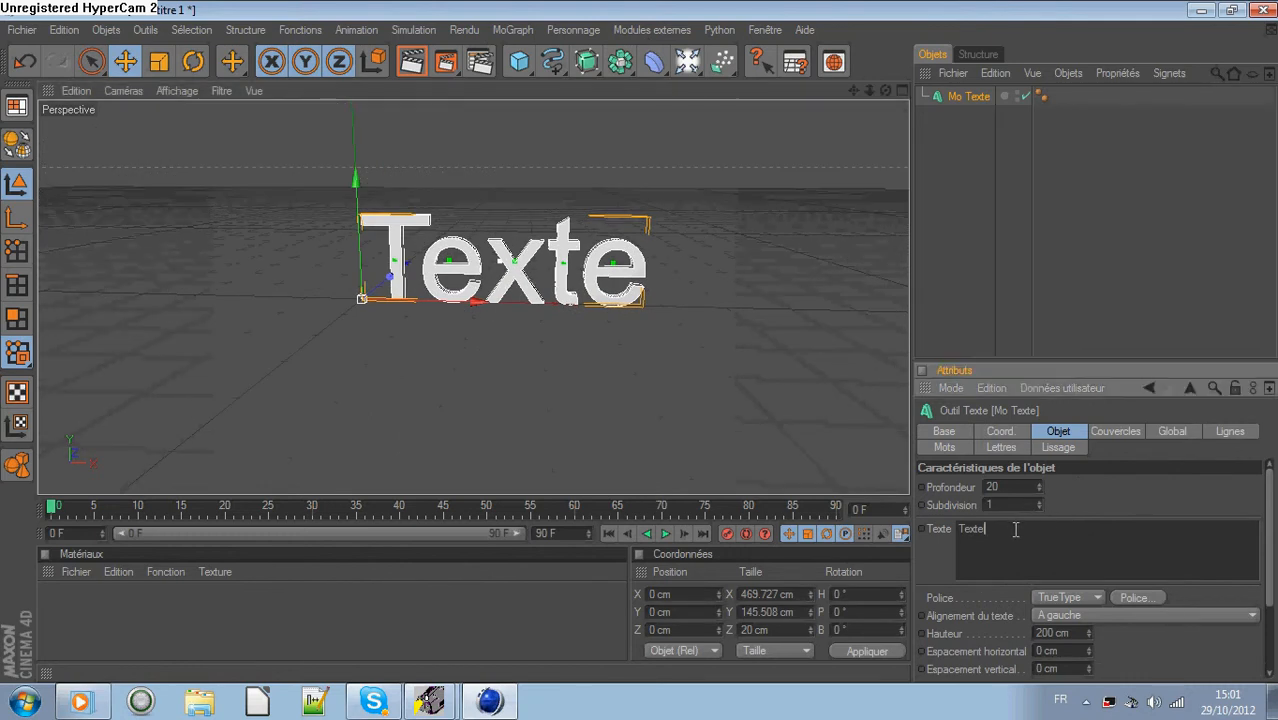
key("BackSpace")
key("BackSpace")
key("BackSpace")
key("BackSpace")
key("BackSpace")
type("Tuto")
key("BackSpace")
key("BackSpace")
type("To")
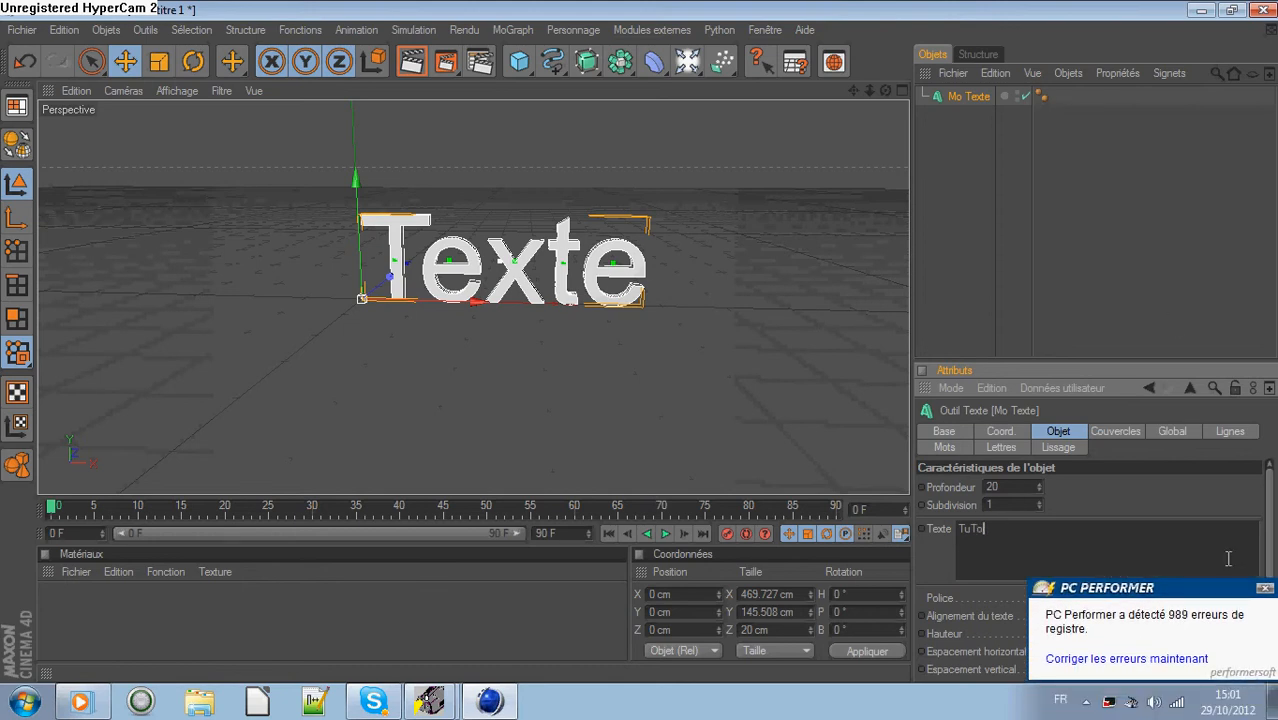
left_click(1270, 591)
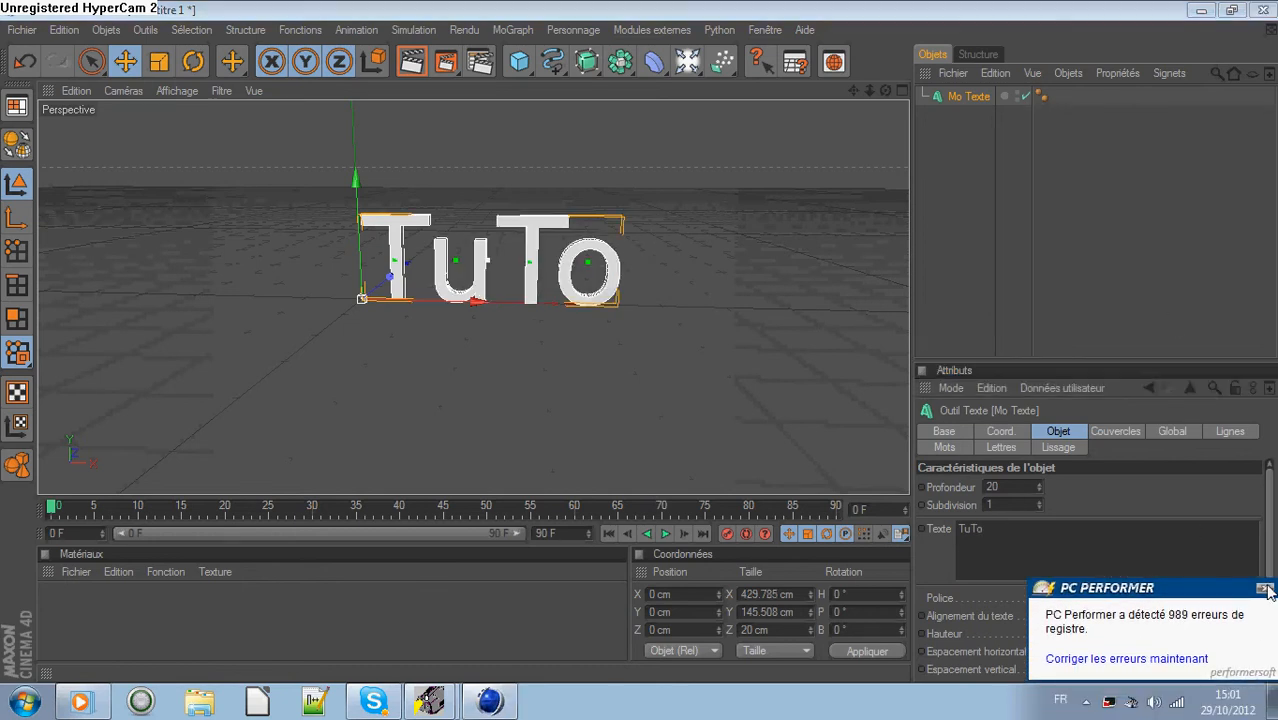
Set the text object's subdivision to 50 and its extrusion depth to 80.
left_click(1012, 503)
key("BackSpace")
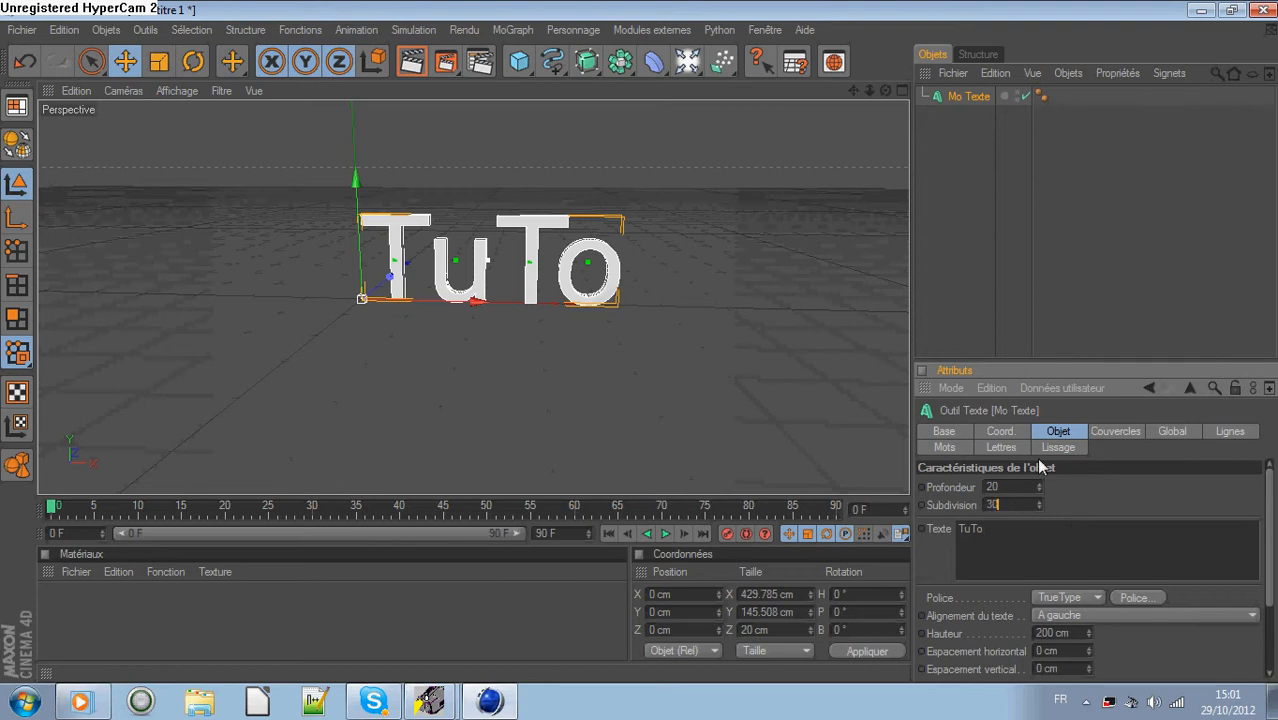
key("Return")
left_click(1081, 523)
double_click(987, 487)
type("80")
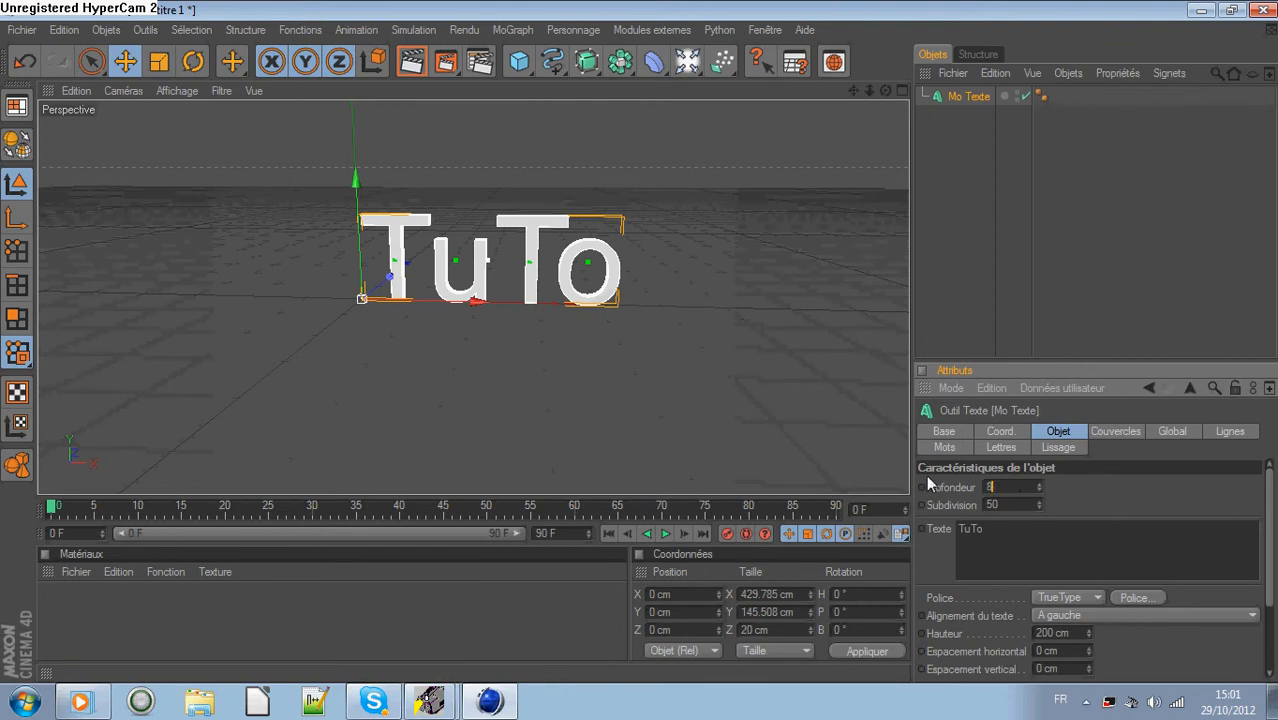
key("Return")
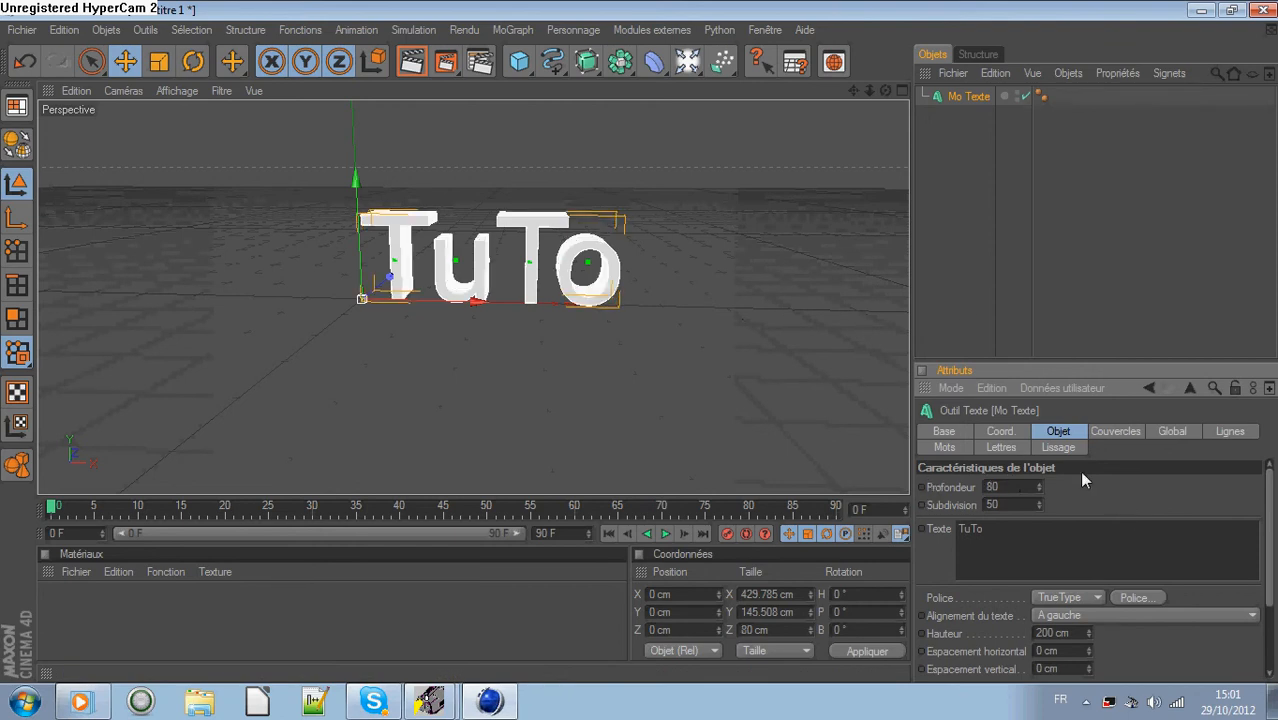
Set the text's font to BatmanForeverAlternate in the bold (Gras) style.
left_click_drag(880, 93, 880, 95)
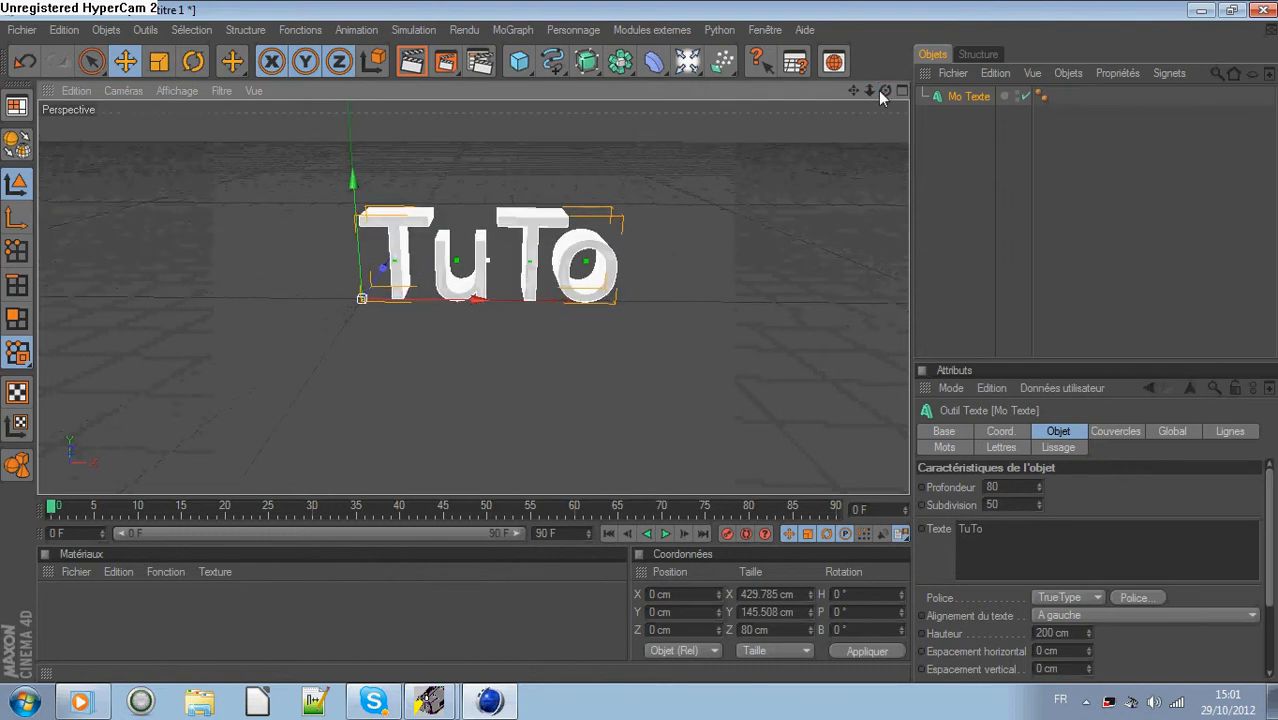
left_click(1136, 597)
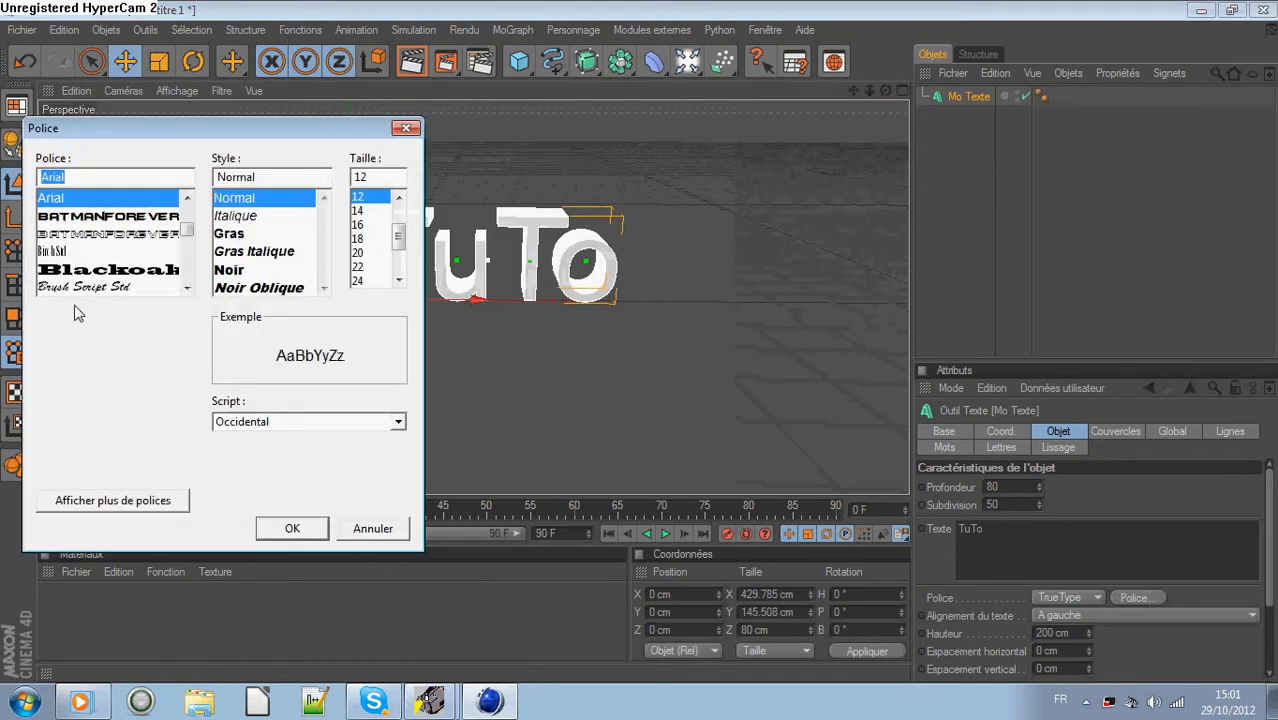
left_click(108, 219)
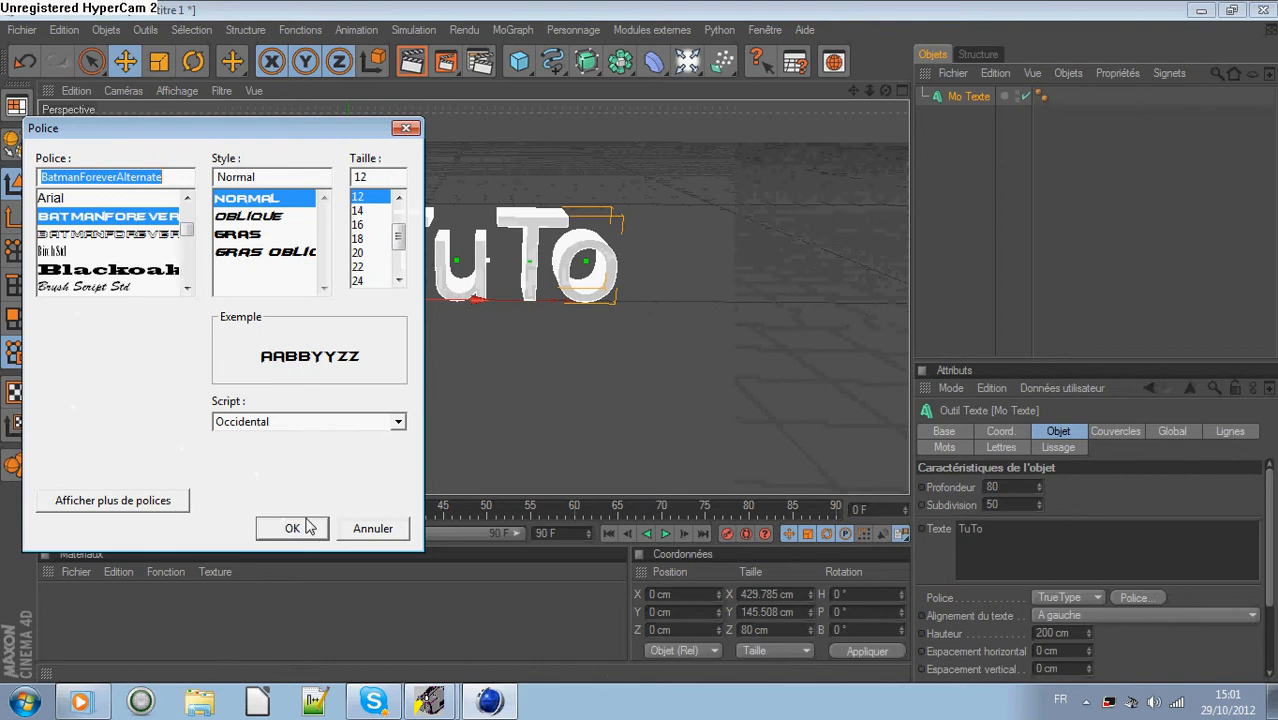
left_click(245, 236)
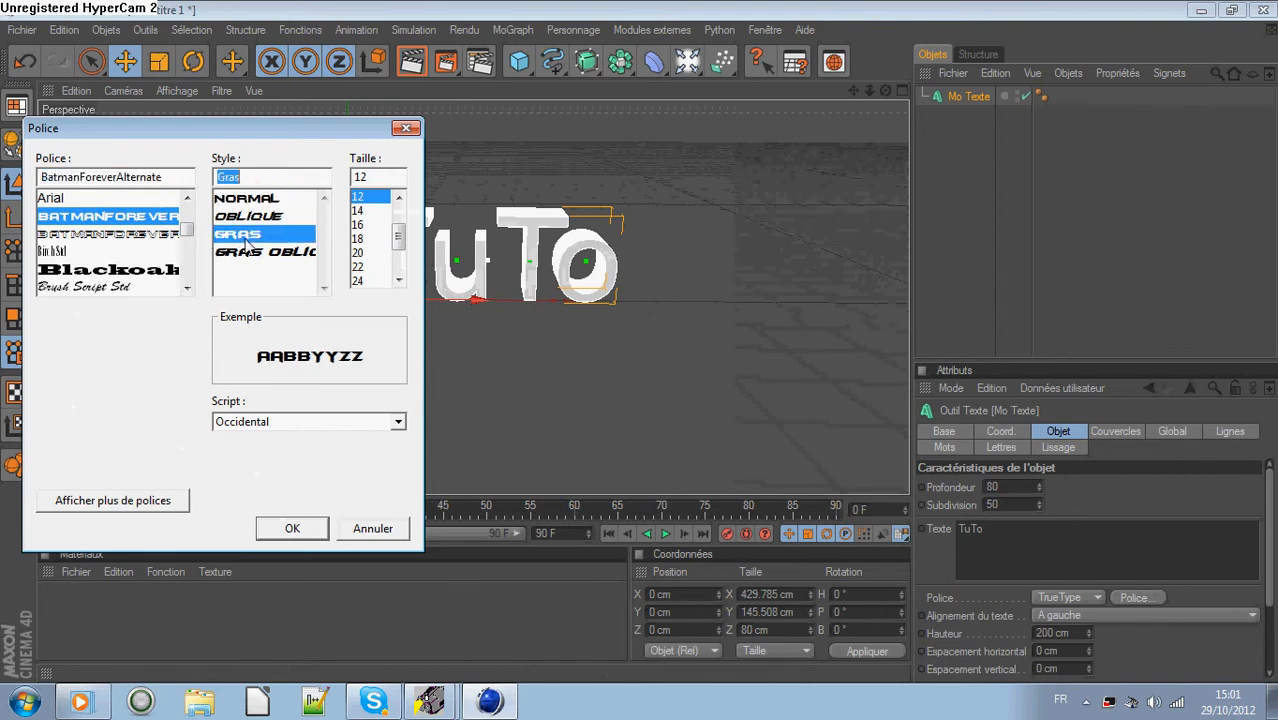
left_click(290, 528)
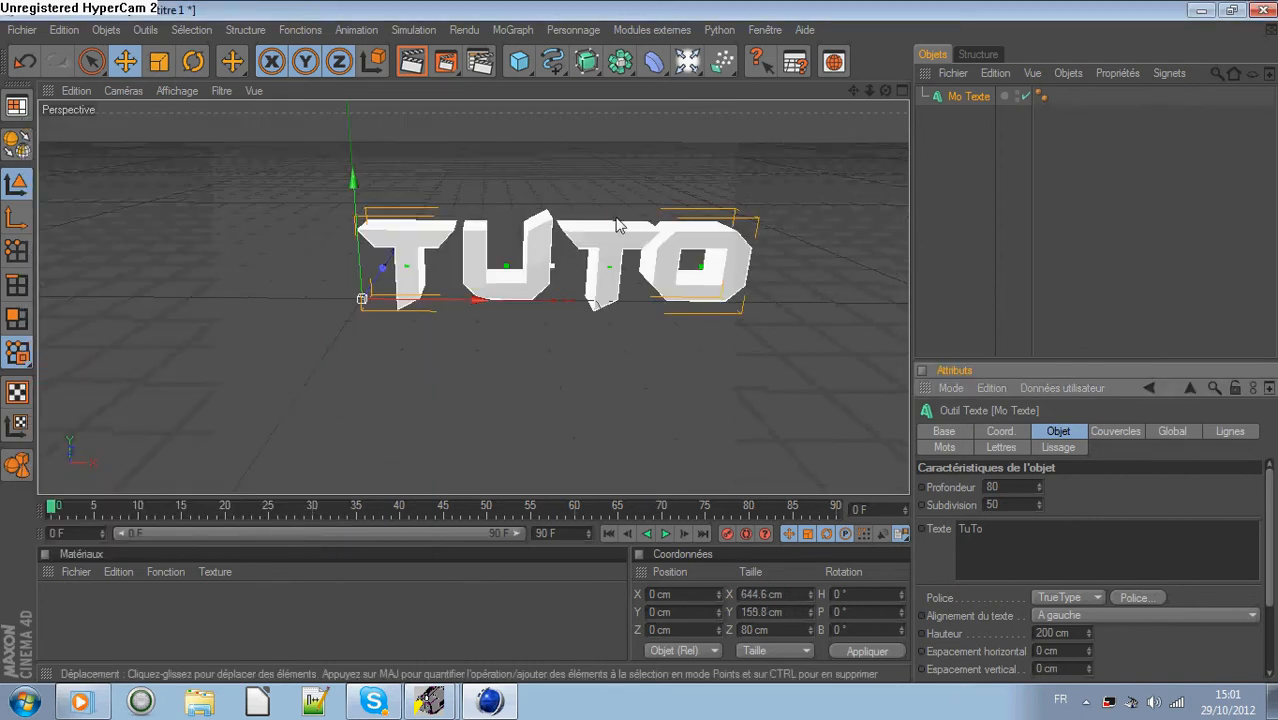
Try the Cafe Nero M54 font on the TuTo text.
left_click(1150, 599)
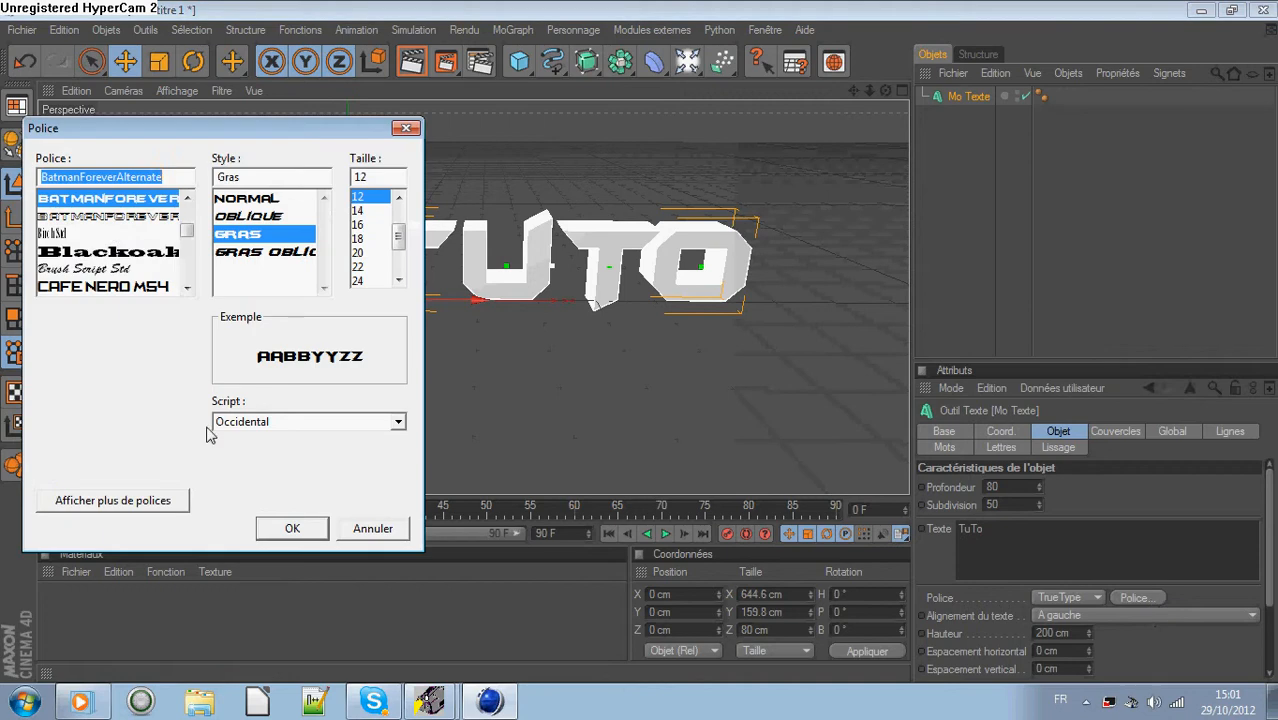
left_click(141, 289)
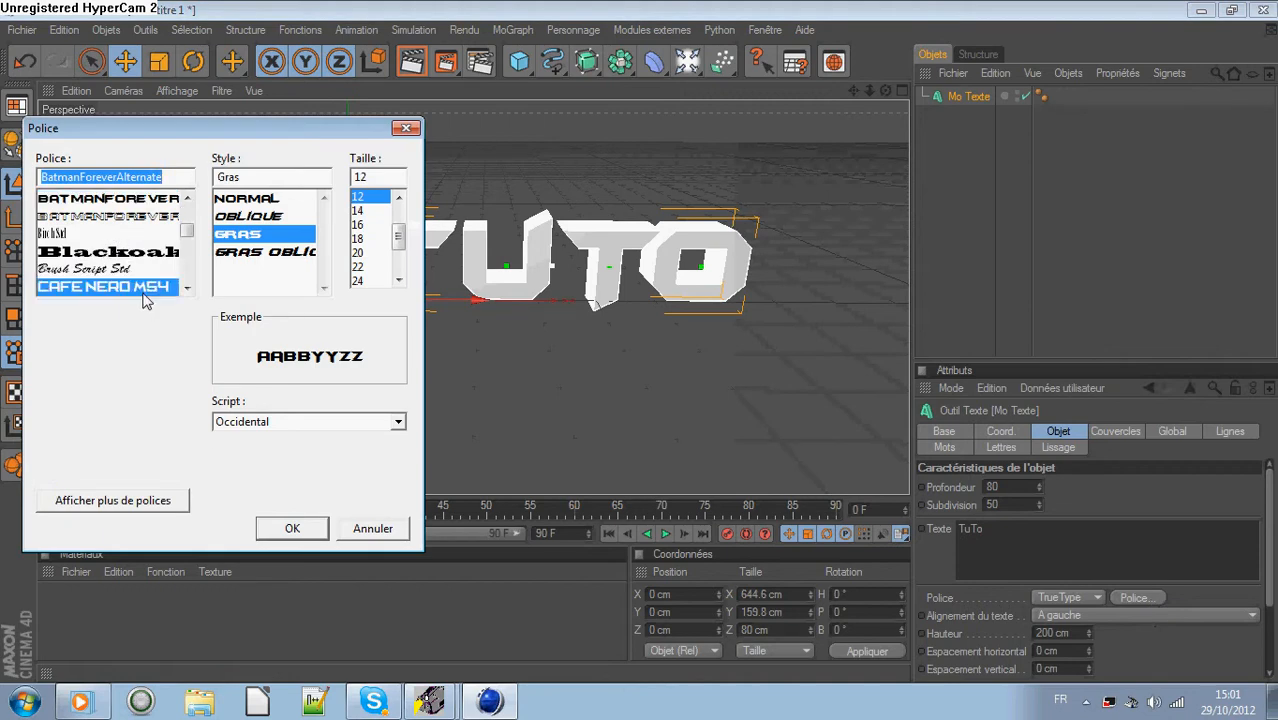
left_click(292, 529)
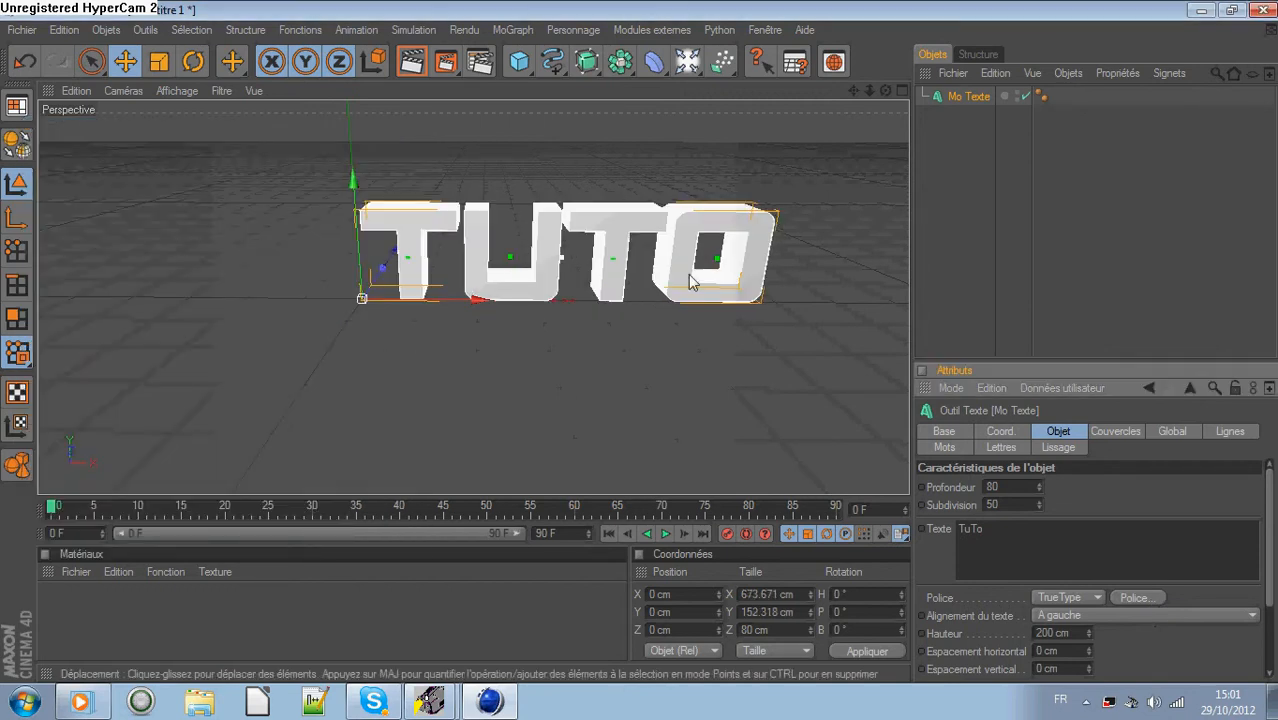
Try the THE AMAZING SPIDER-MAN font on the TuTo text.
left_click(1131, 597)
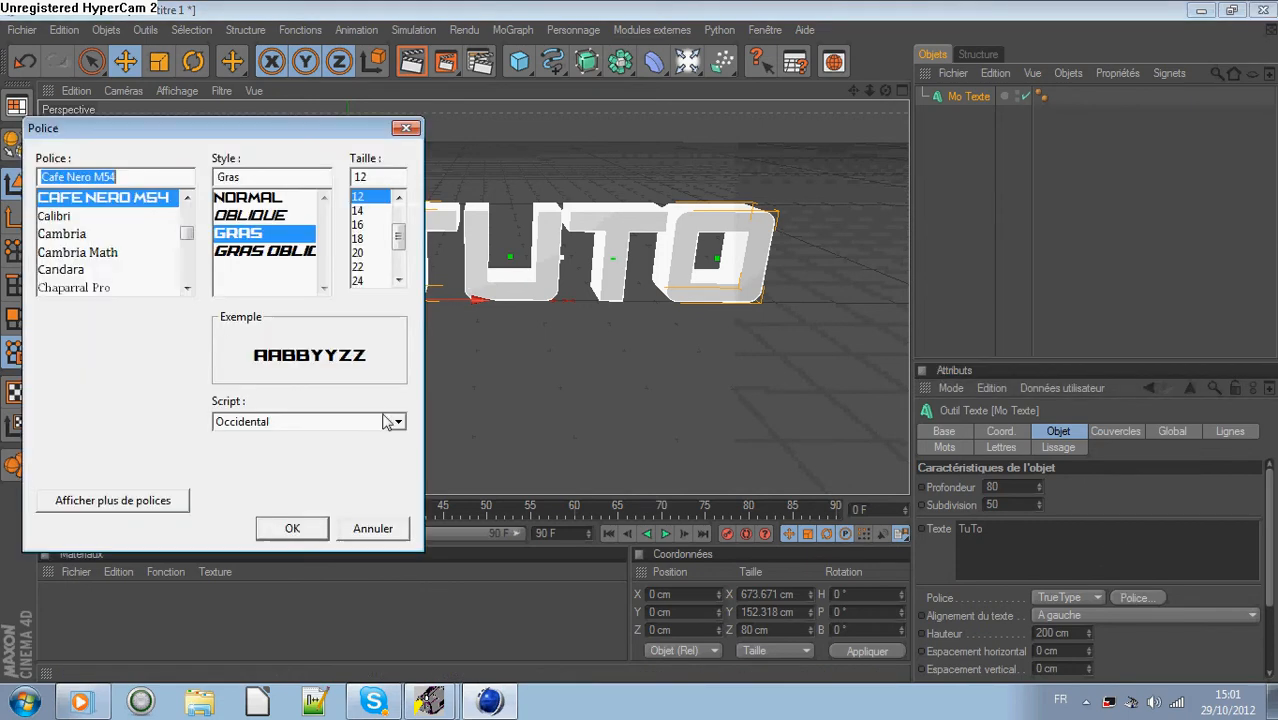
scroll(117, 241, "down", 5)
scroll(117, 241, "down", 10)
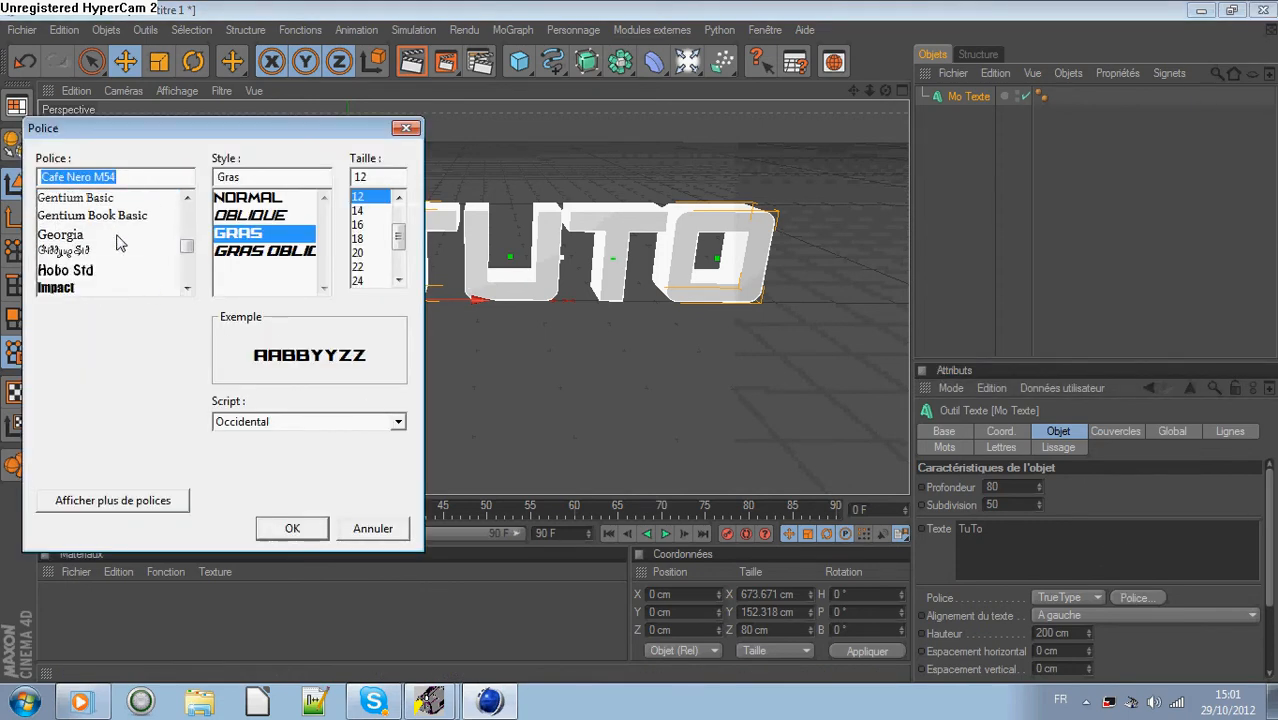
scroll(117, 241, "down", 12)
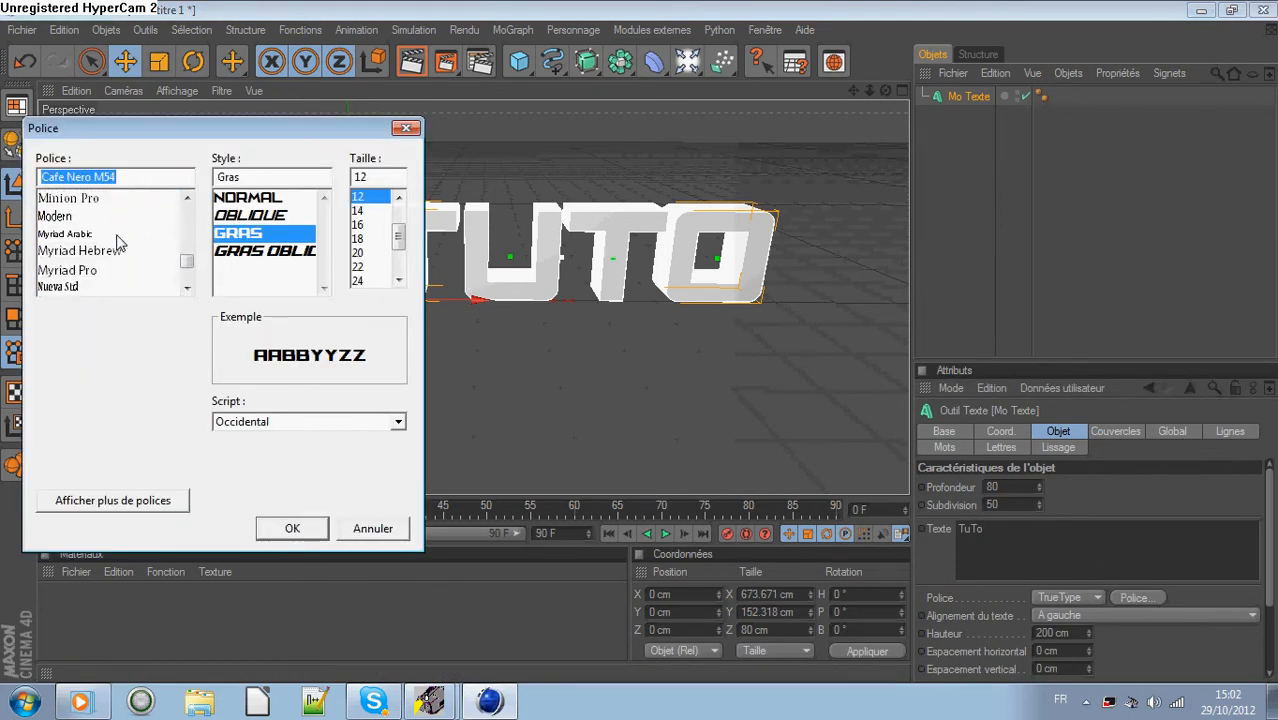
scroll(117, 241, "down", 3)
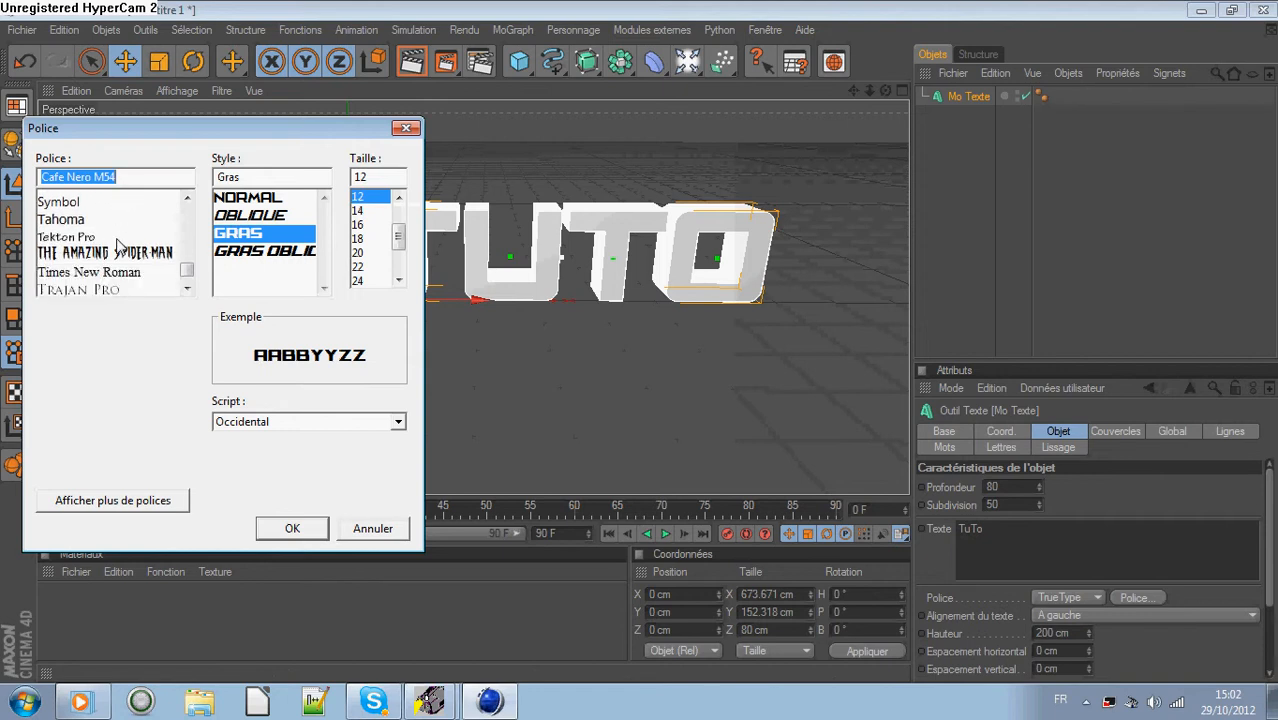
left_click(135, 234)
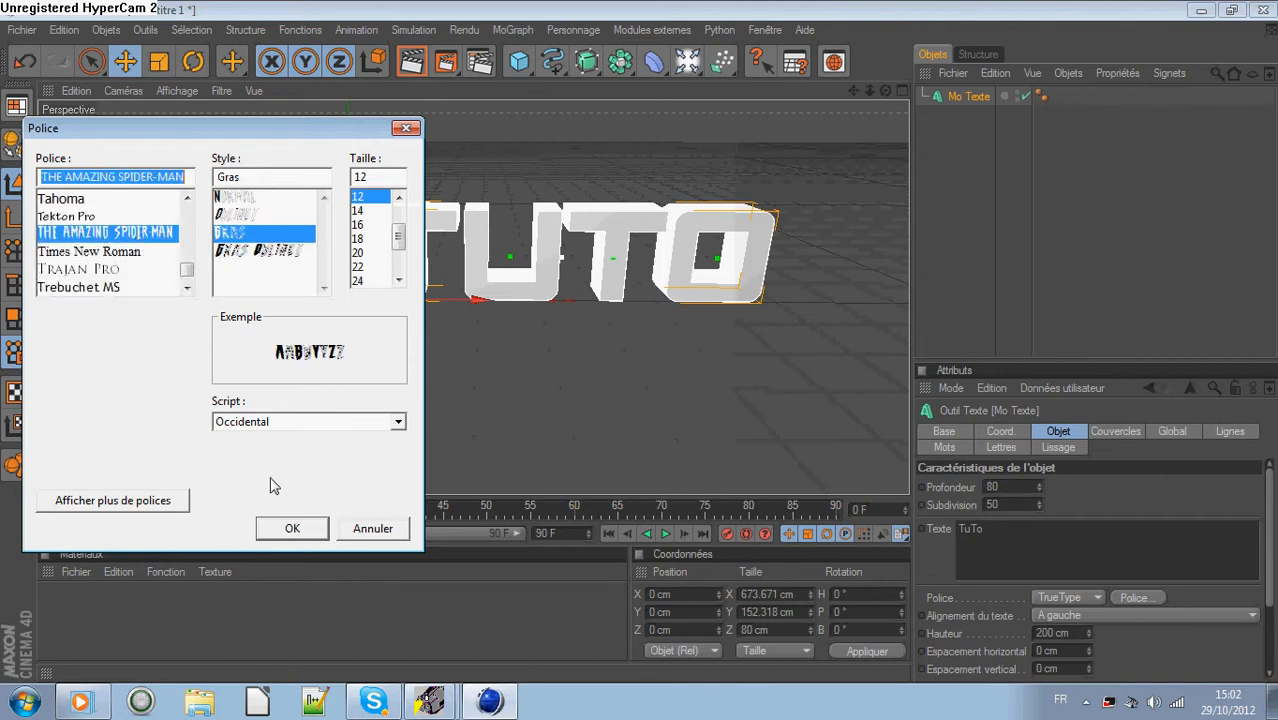
left_click(291, 528)
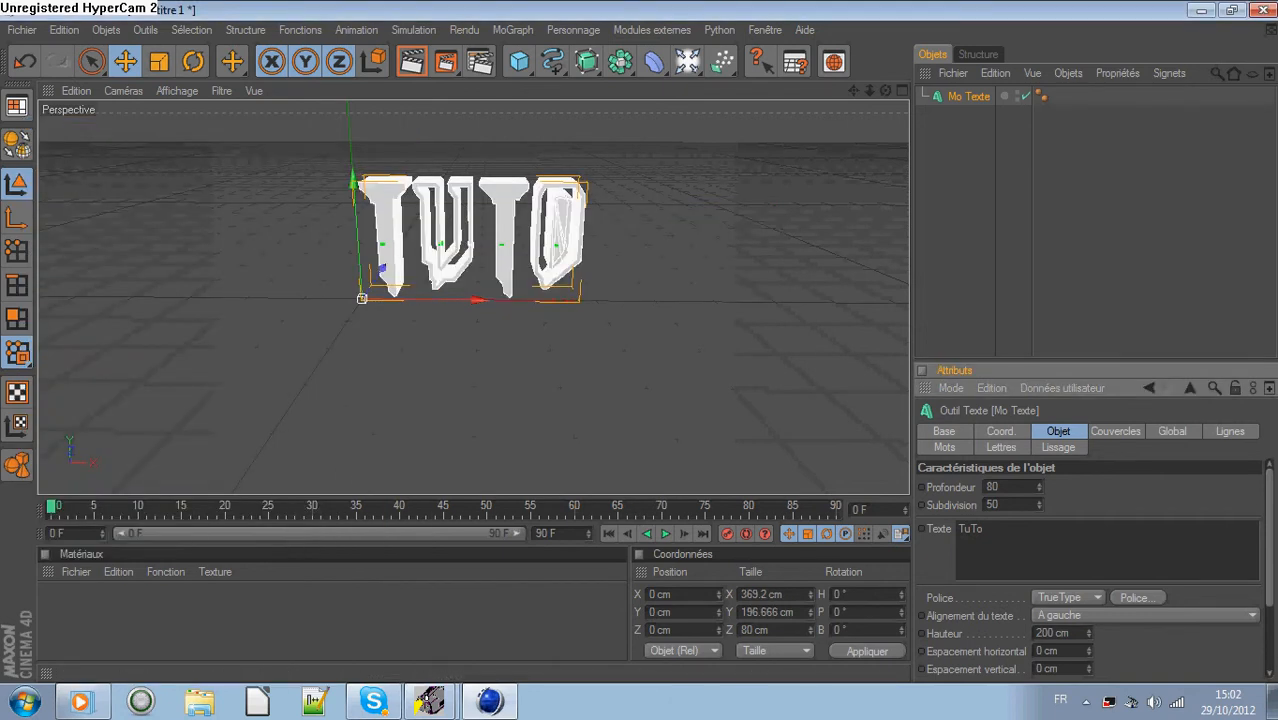
Change the TuTo text's font to Varsity Regular, keeping the bold (Gras) style.
left_click(1147, 603)
scroll(130, 250, "down", 1)
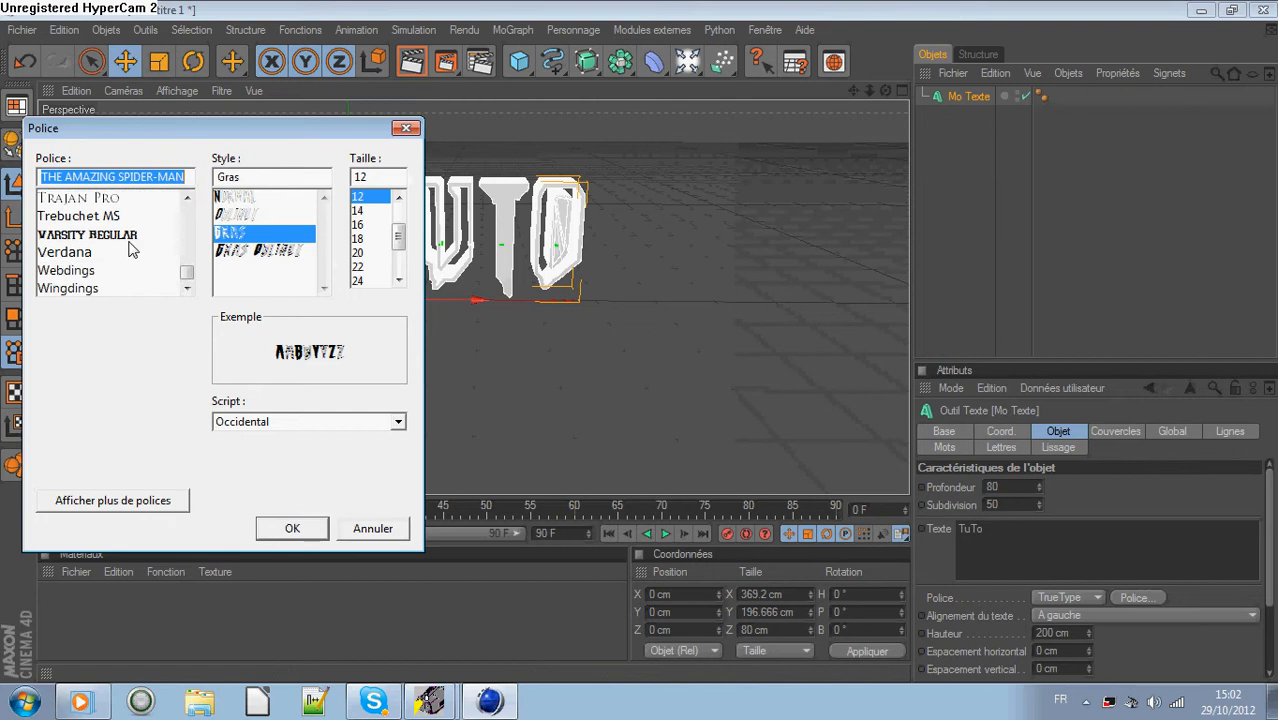
left_click(130, 238)
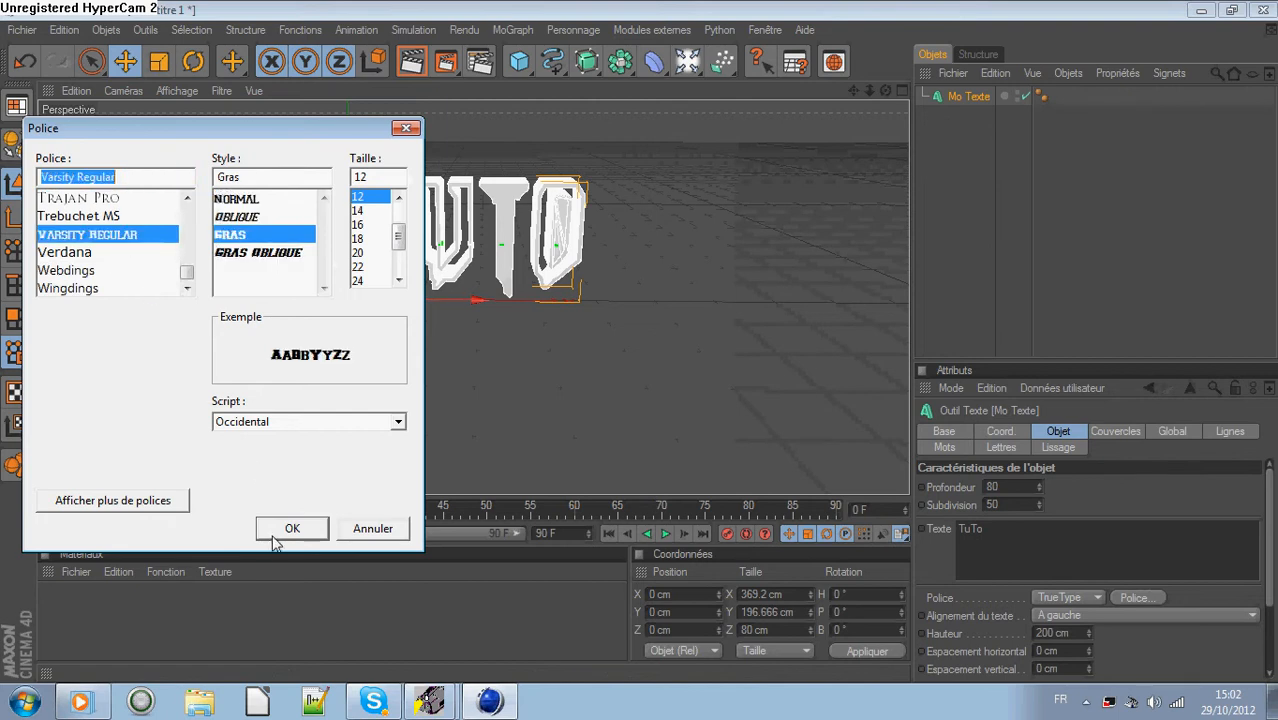
left_click(307, 522)
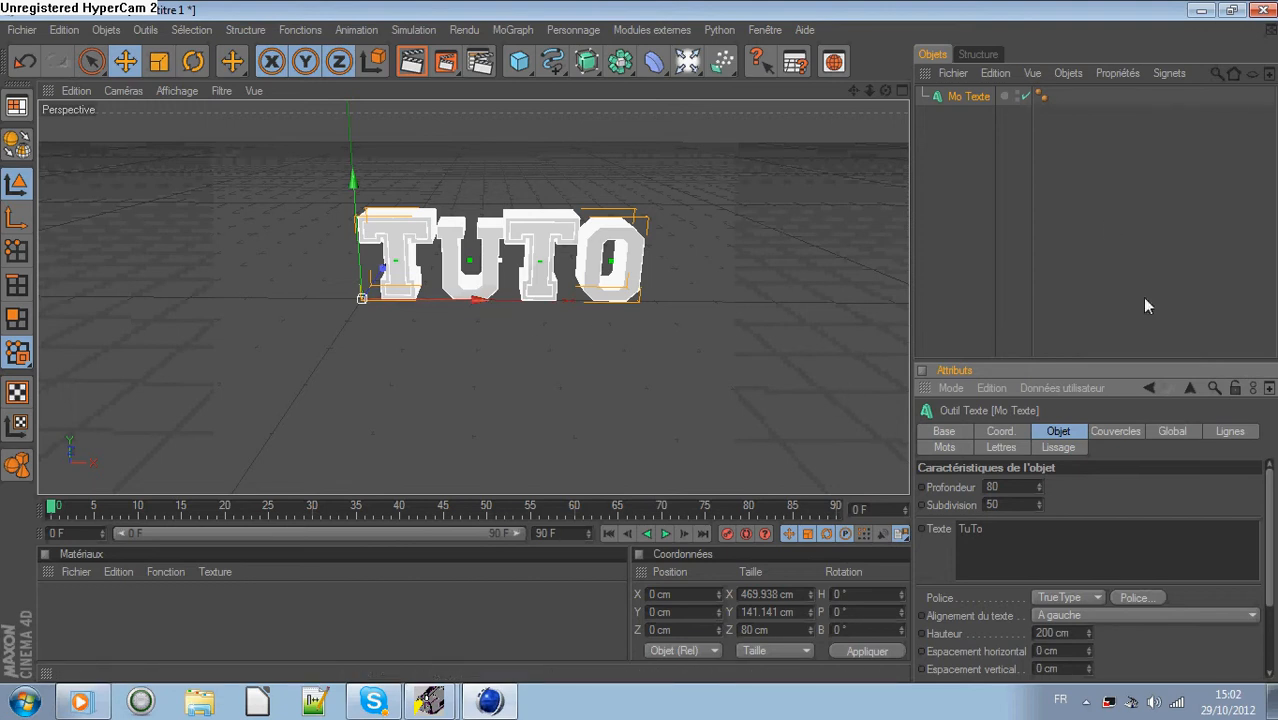
Set both the start and end caps of the text to cap and bevel (Couvercle et biseau).
left_click(1127, 432)
left_click(1118, 487)
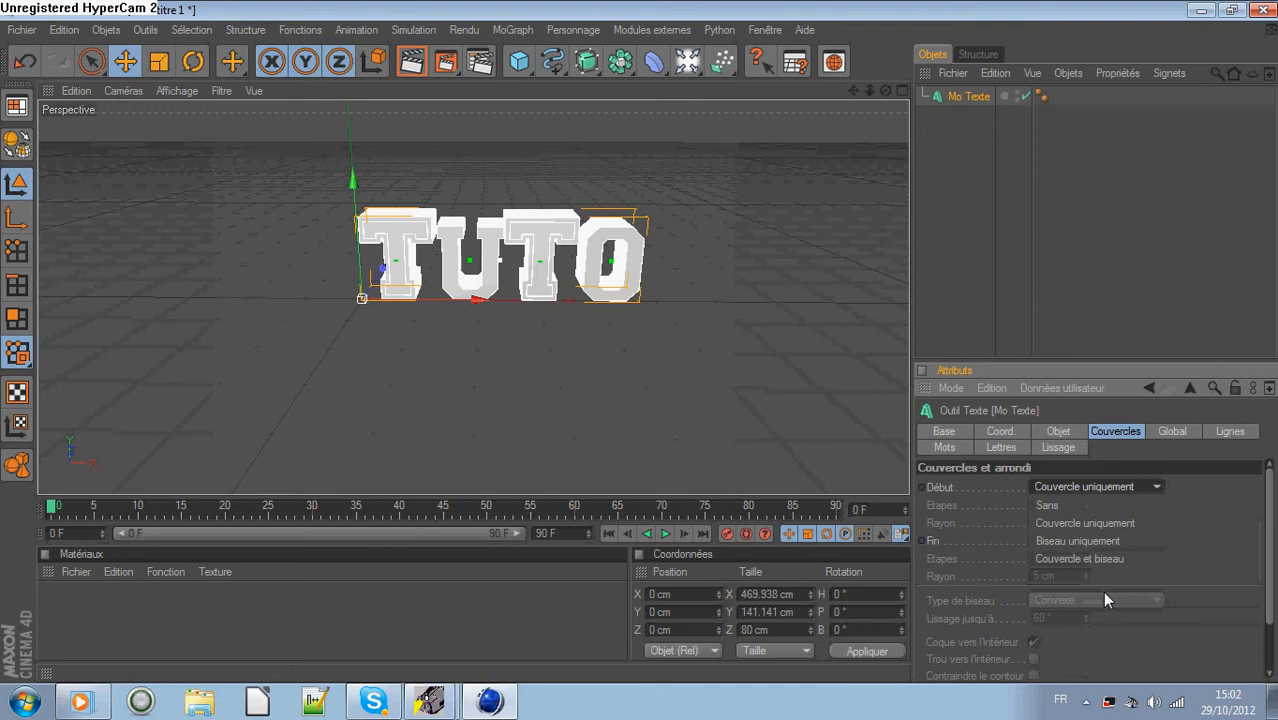
left_click(1119, 559)
left_click(1137, 540)
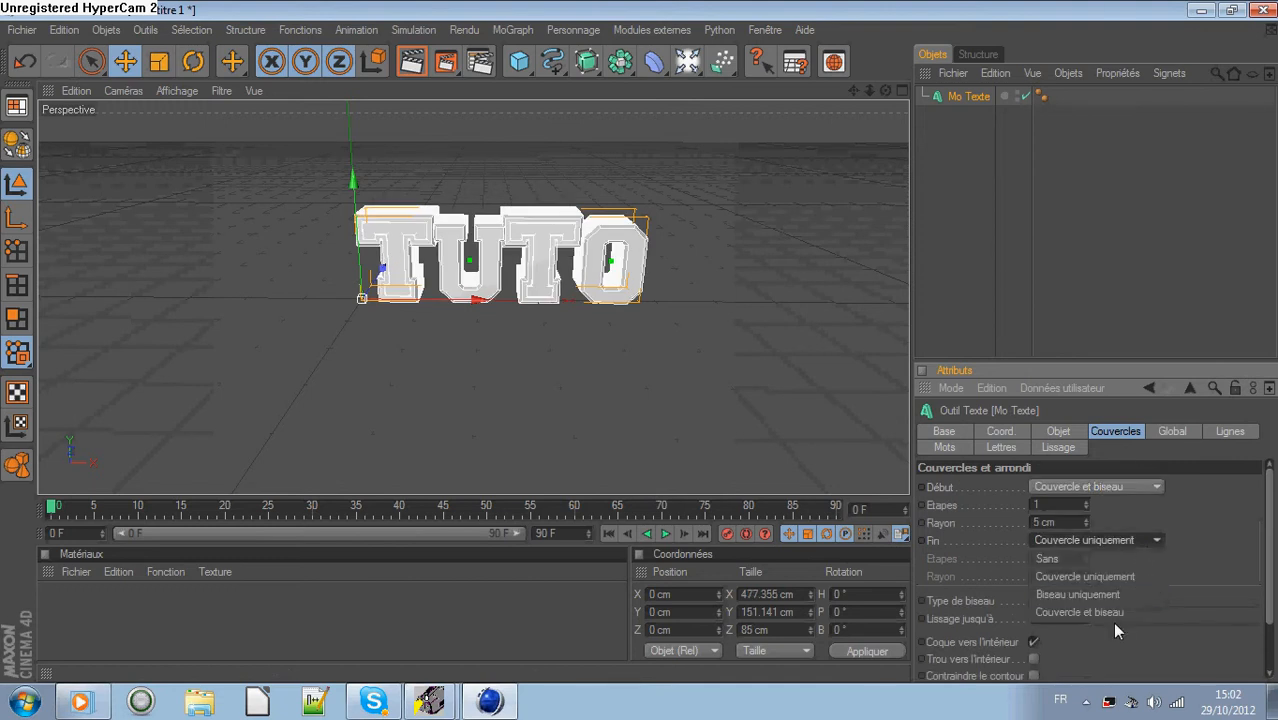
left_click(1117, 613)
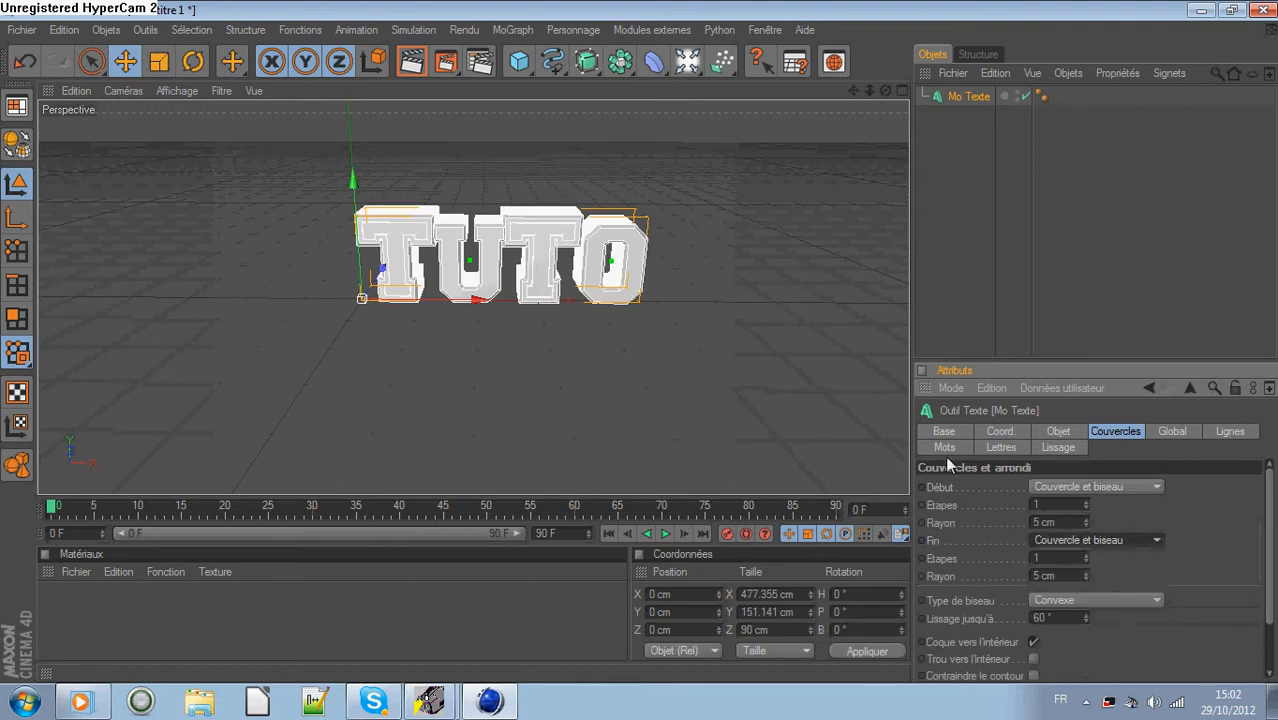
Move the text along X to about 20.9 cm and duplicate the Mo Texte object in place.
mouse_move(505, 307)
left_mouse_down()
mouse_move(521, 307)
mouse_move(489, 300)
left_mouse_up()
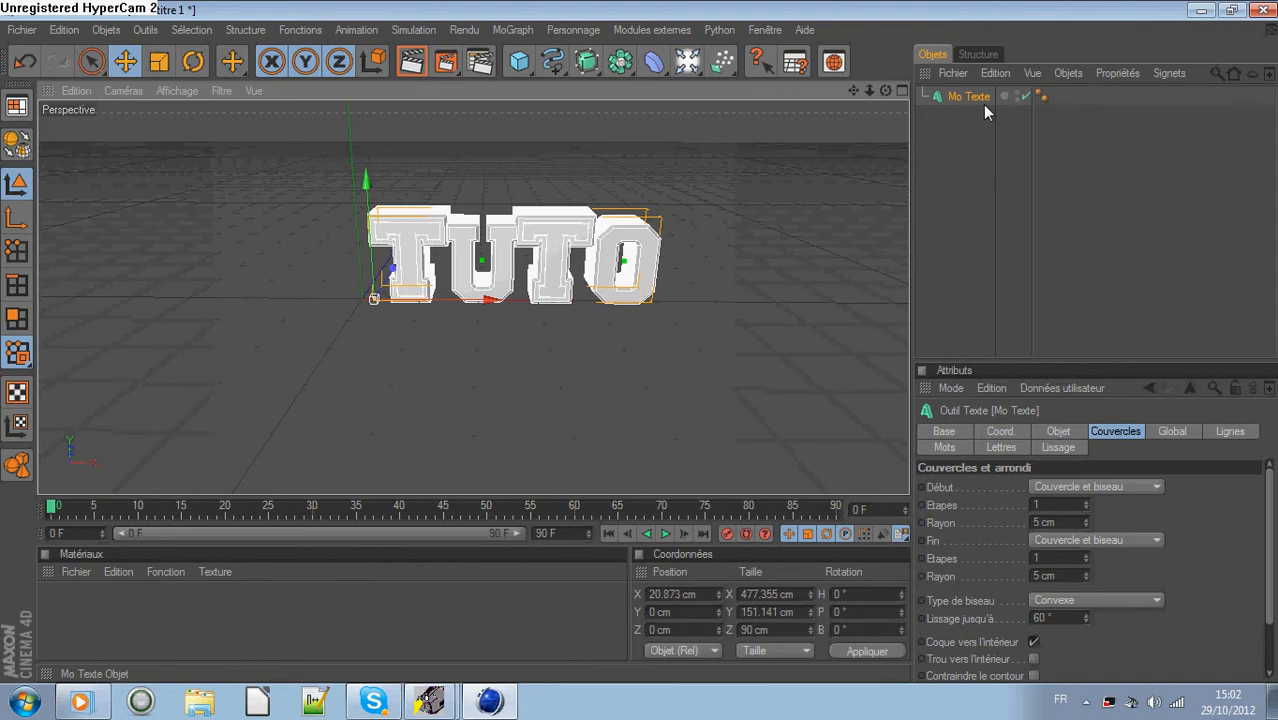
double_click(976, 98)
key("Return")
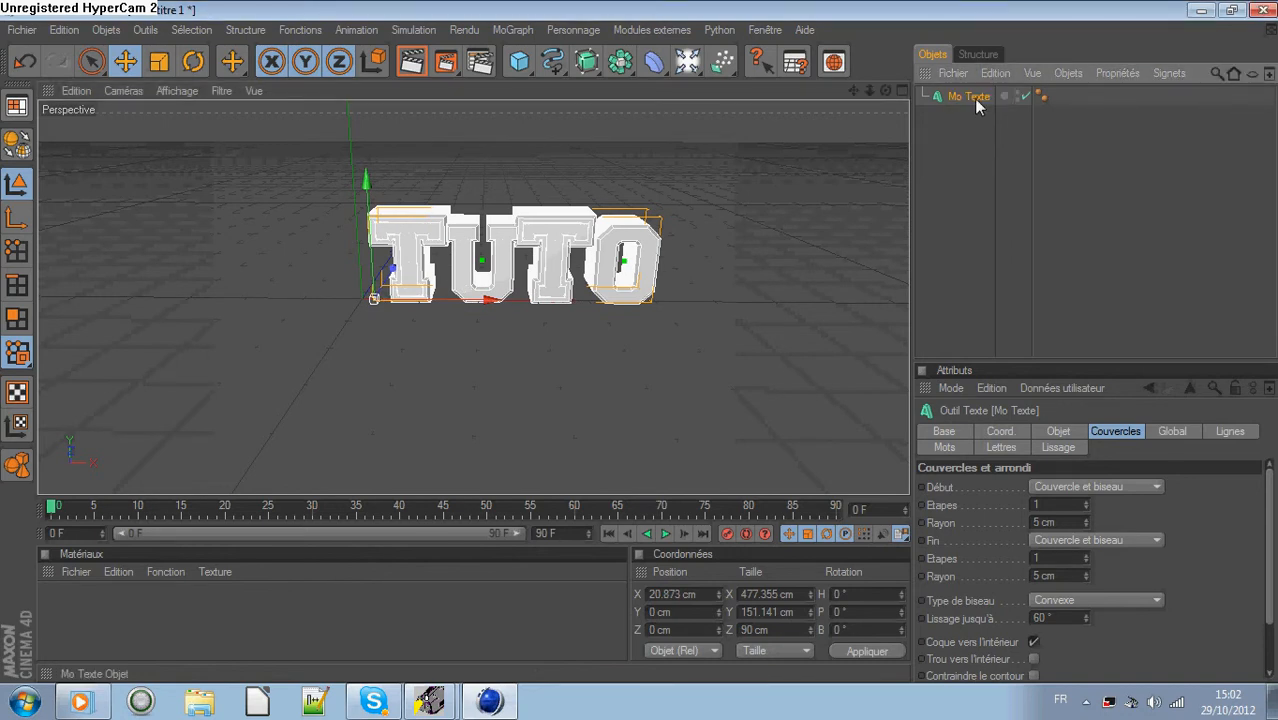
key("ctrl+c")
key("ctrl+v")
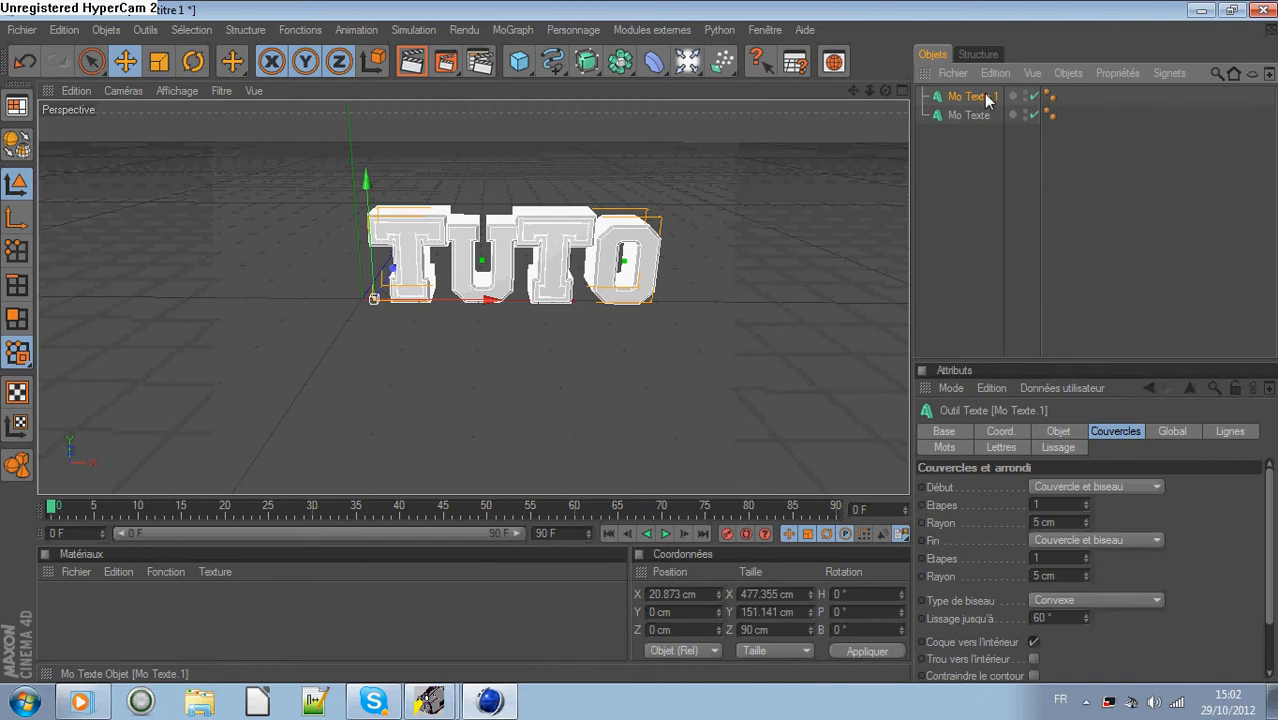
Set the duplicated text's extrusion depth to 40.
left_click(1082, 430)
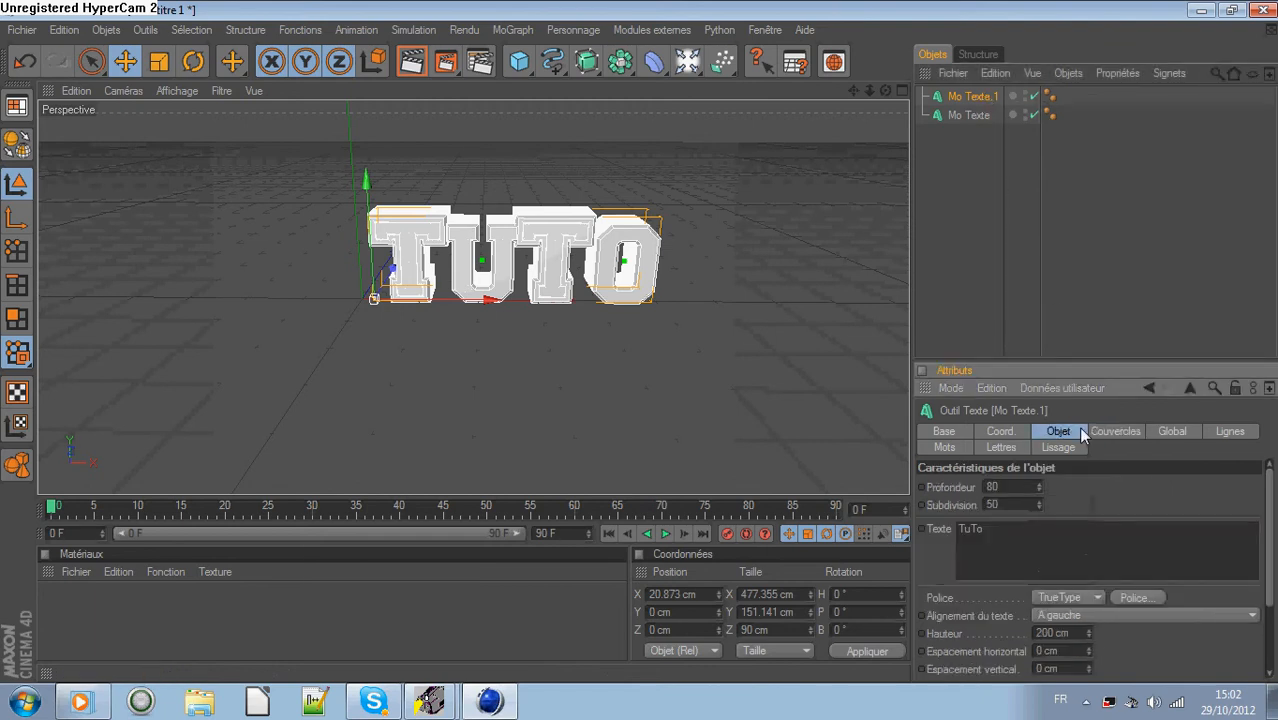
left_click(1021, 486)
key("Return")
Move the duplicated text along Z to about 18 cm, centred within the original text's thickness.
left_click_drag(885, 90, 762, 92)
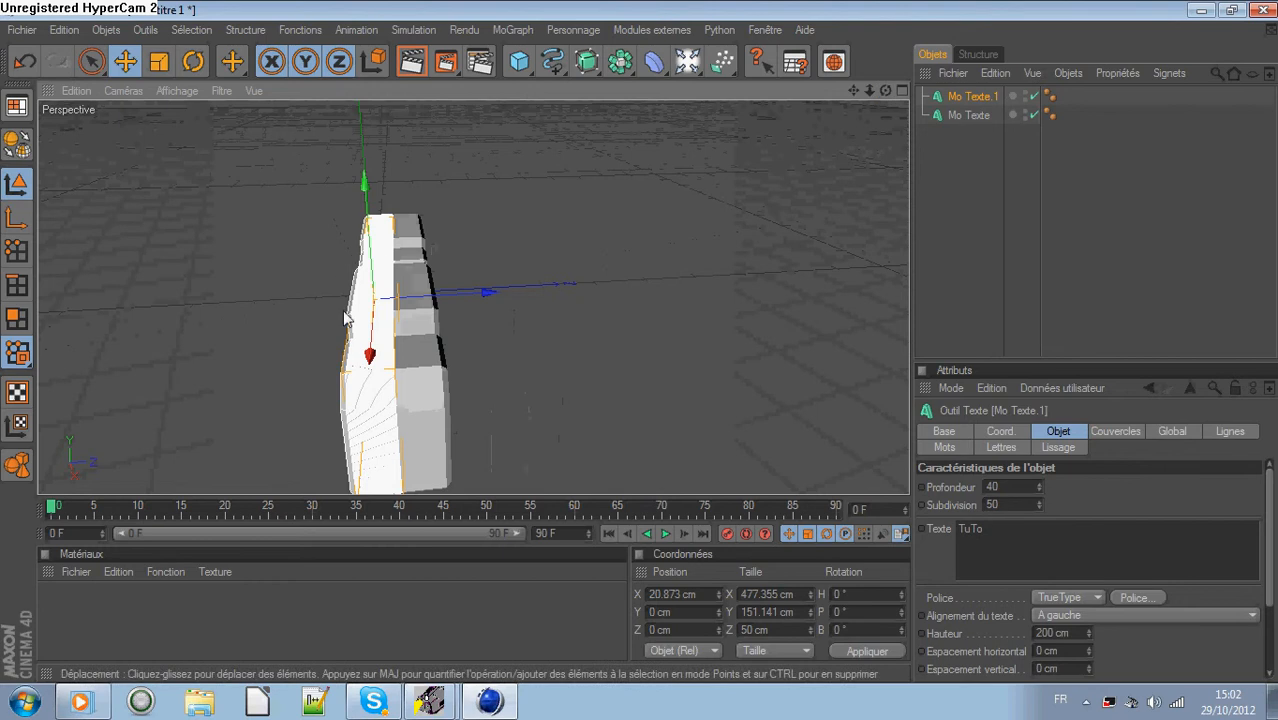
left_click_drag(476, 297, 495, 296)
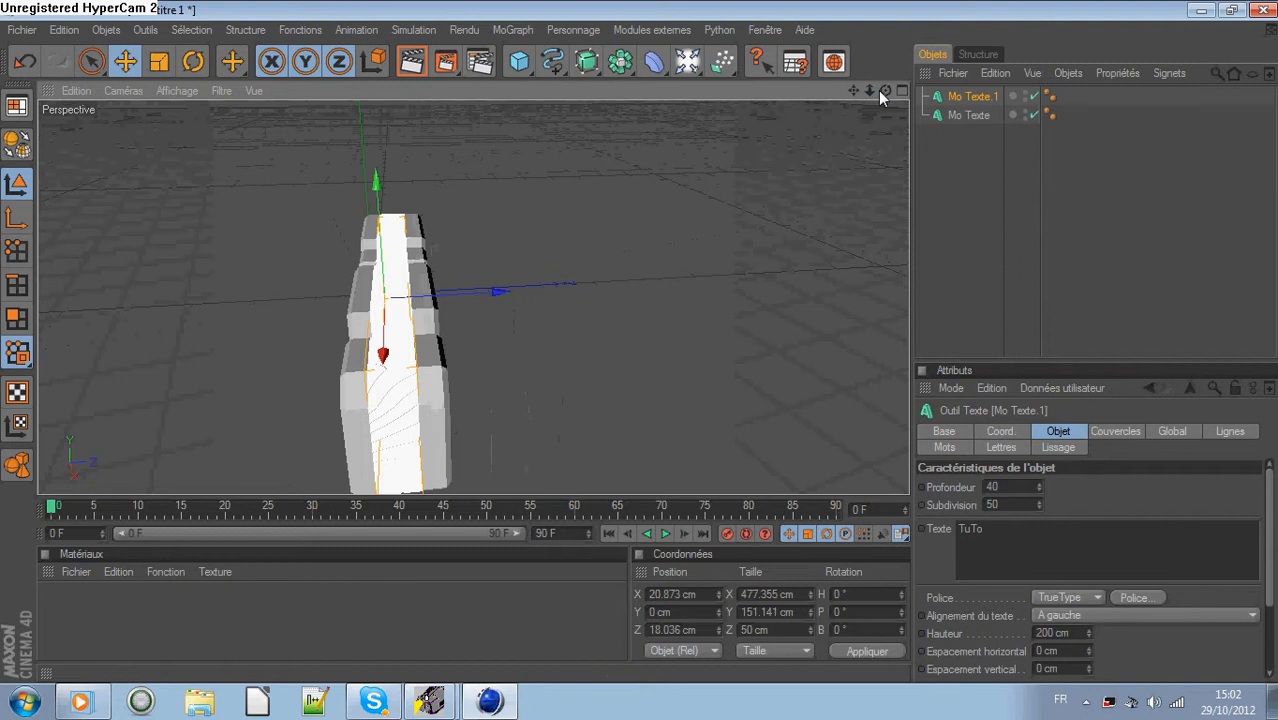
mouse_move(884, 90)
left_mouse_down()
mouse_move(785, 96)
mouse_move(896, 106)
left_mouse_up()
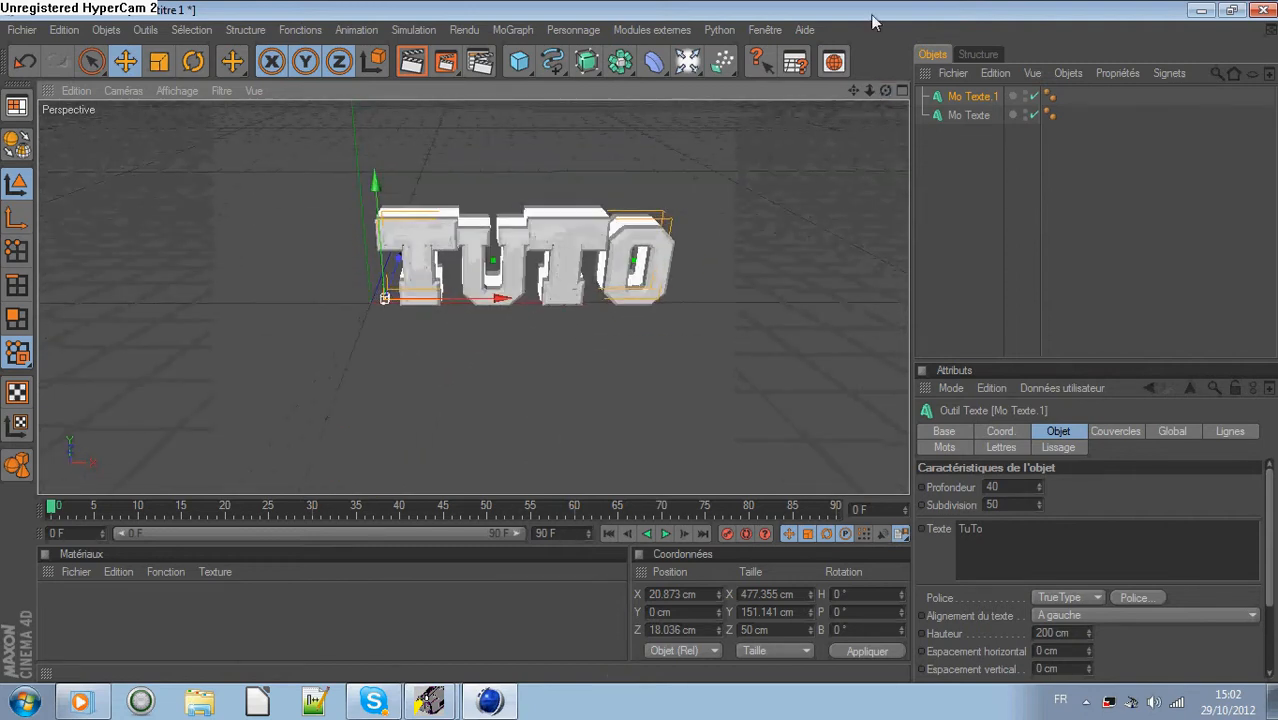
Preview the layered text with a render of the active view and clear the object selection.
left_click(411, 62)
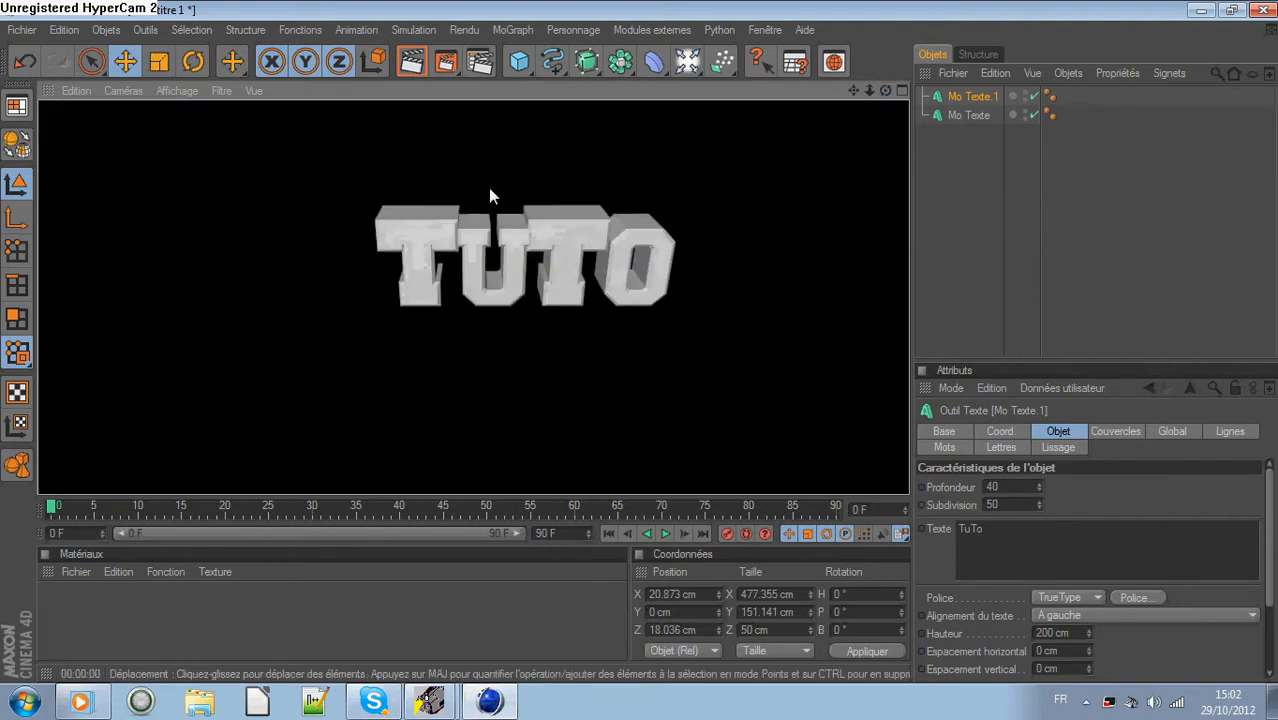
left_click(978, 160)
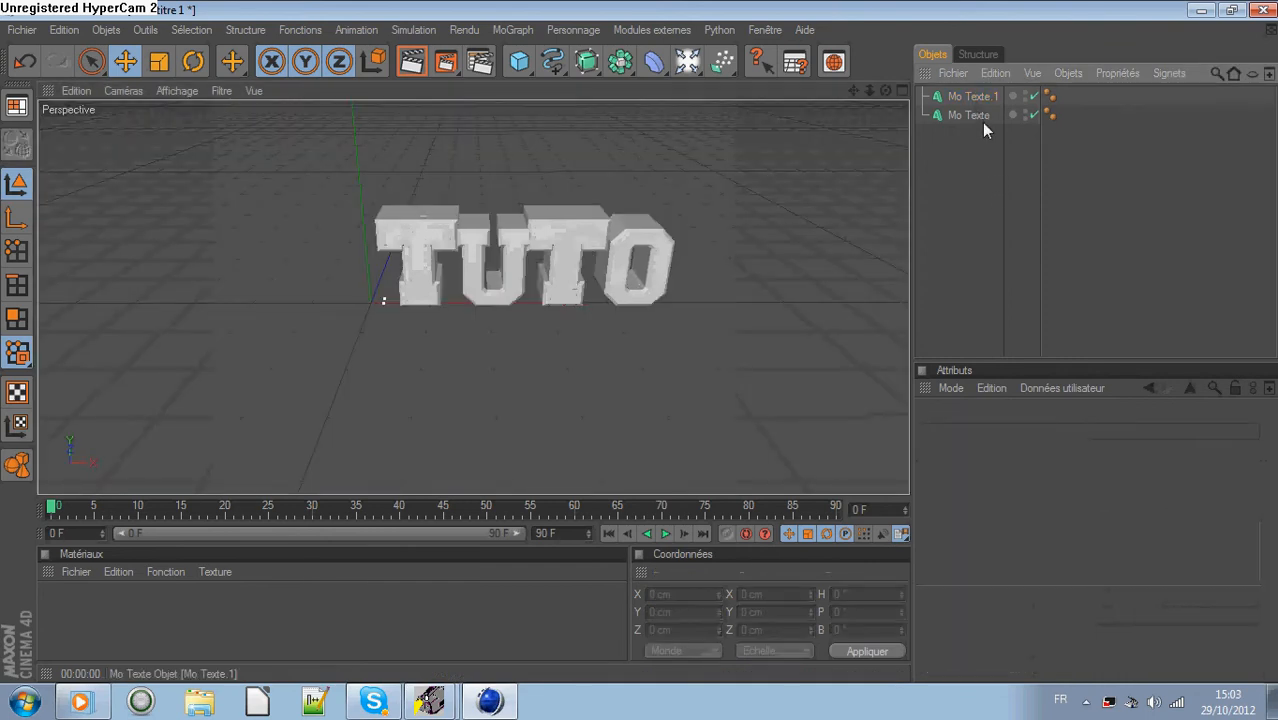
Create a new material and set its colour to black (RGB 0, 0, 0).
double_click(197, 624)
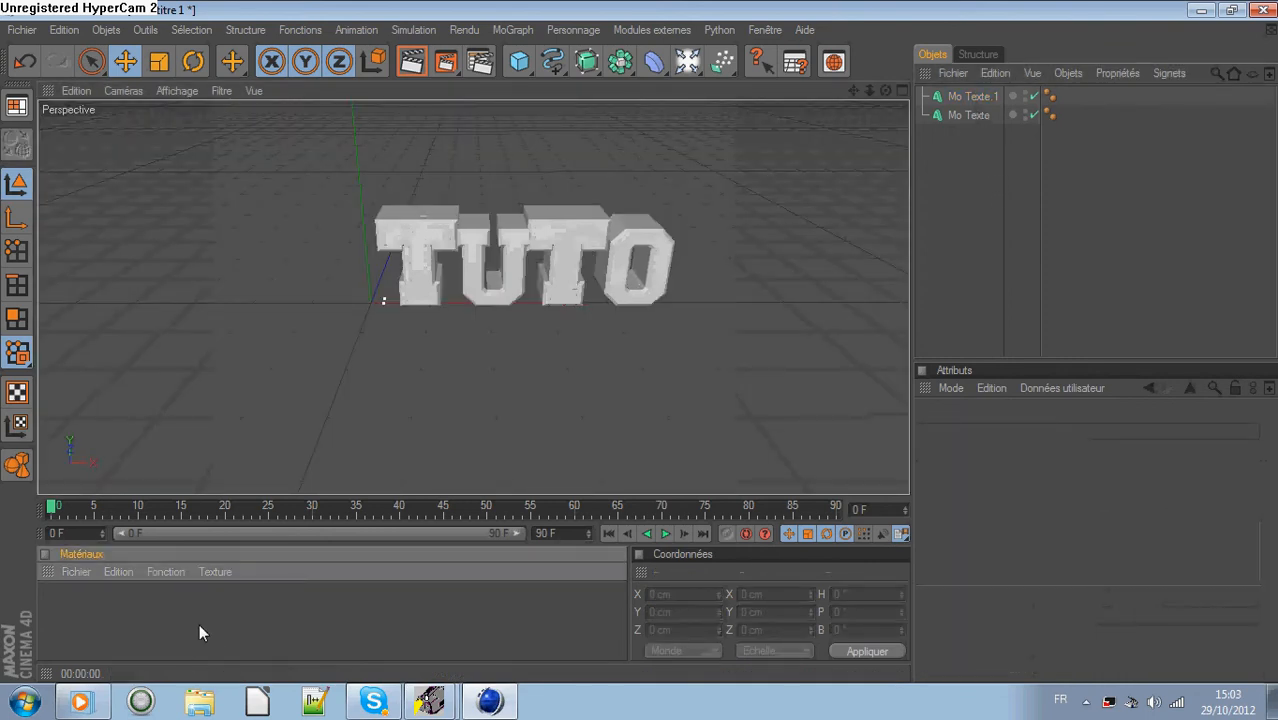
double_click(52, 618)
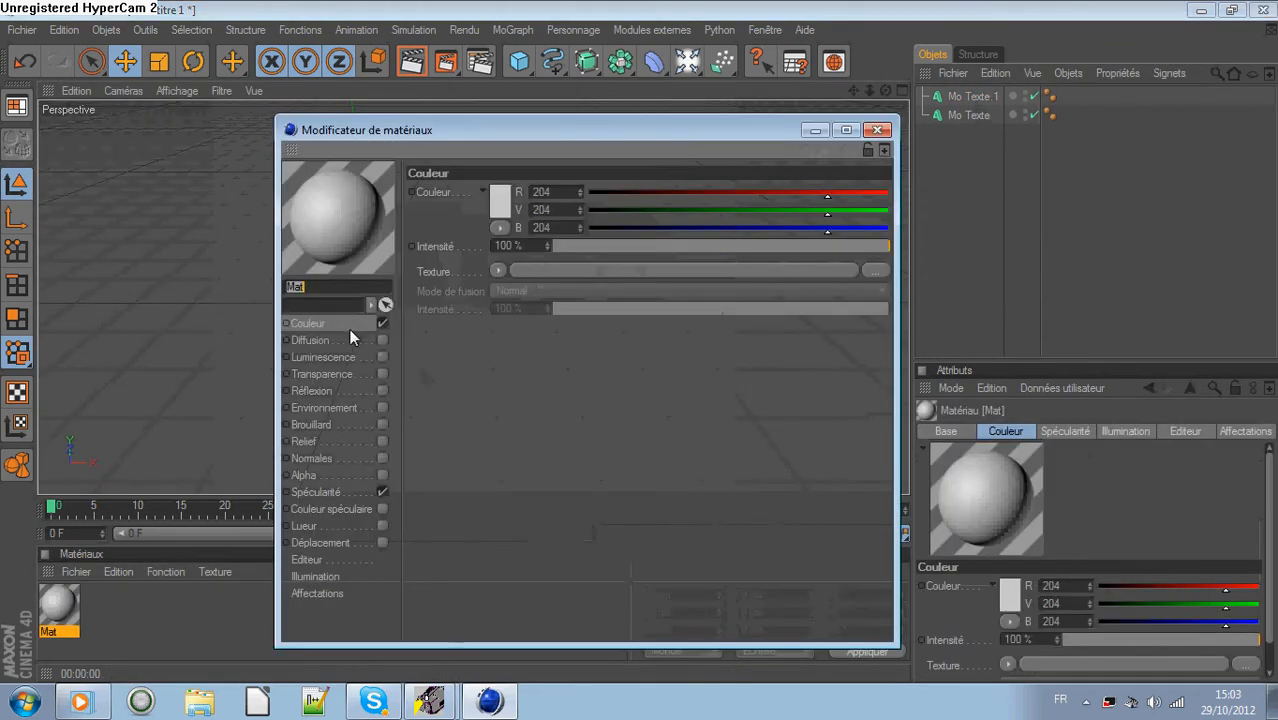
left_click(494, 200)
left_click(462, 214)
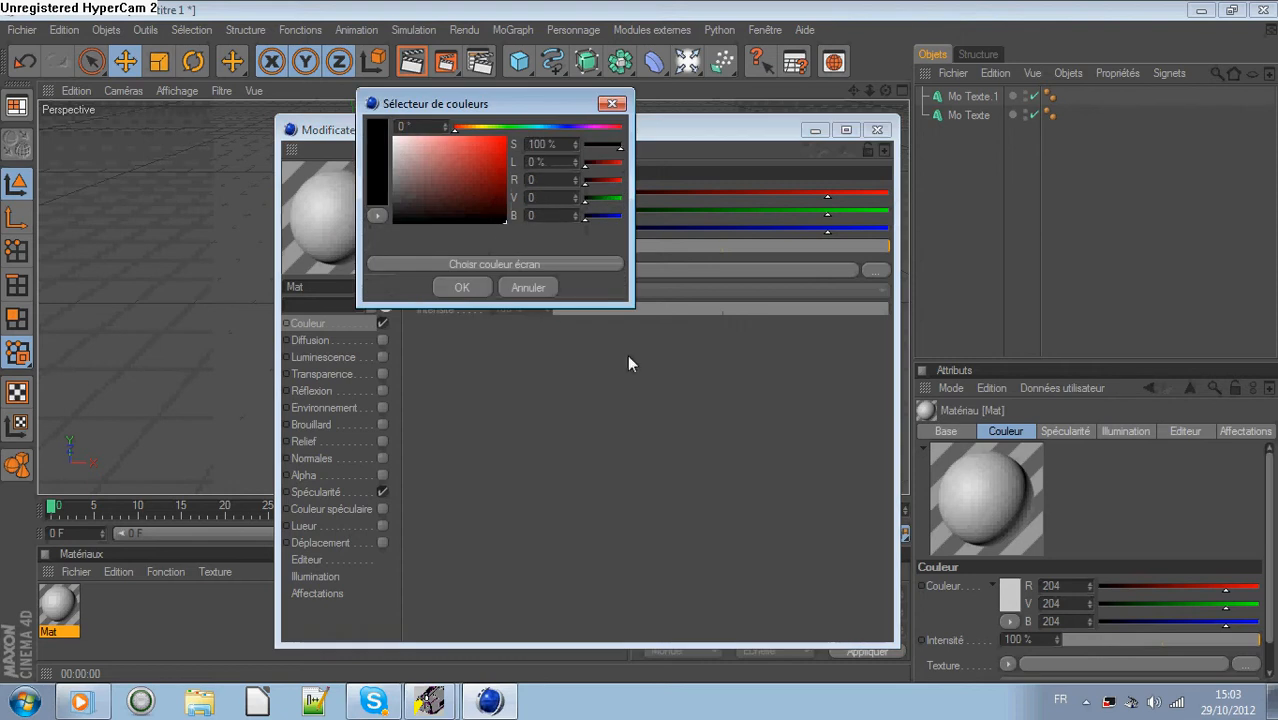
left_click(461, 287)
Enable reflection (Réflexion) on the black material and set the reflection colour to black.
left_click(343, 390)
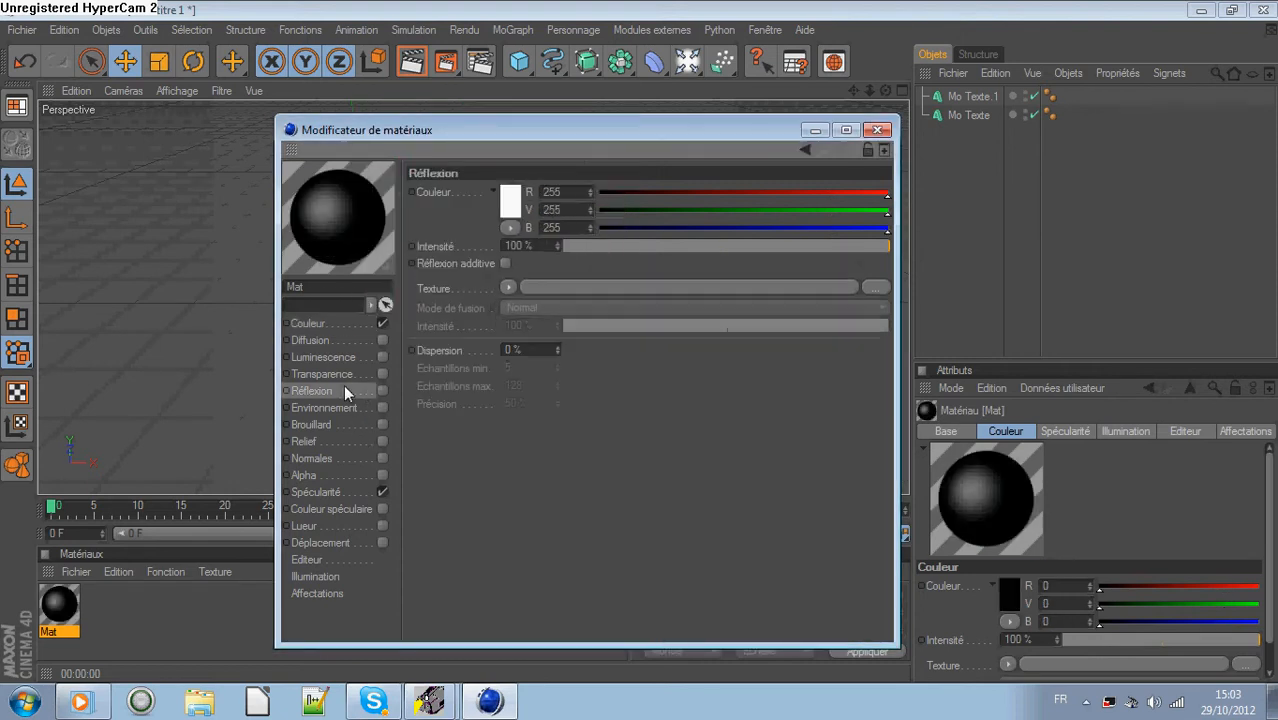
left_click(381, 390)
left_click(312, 319)
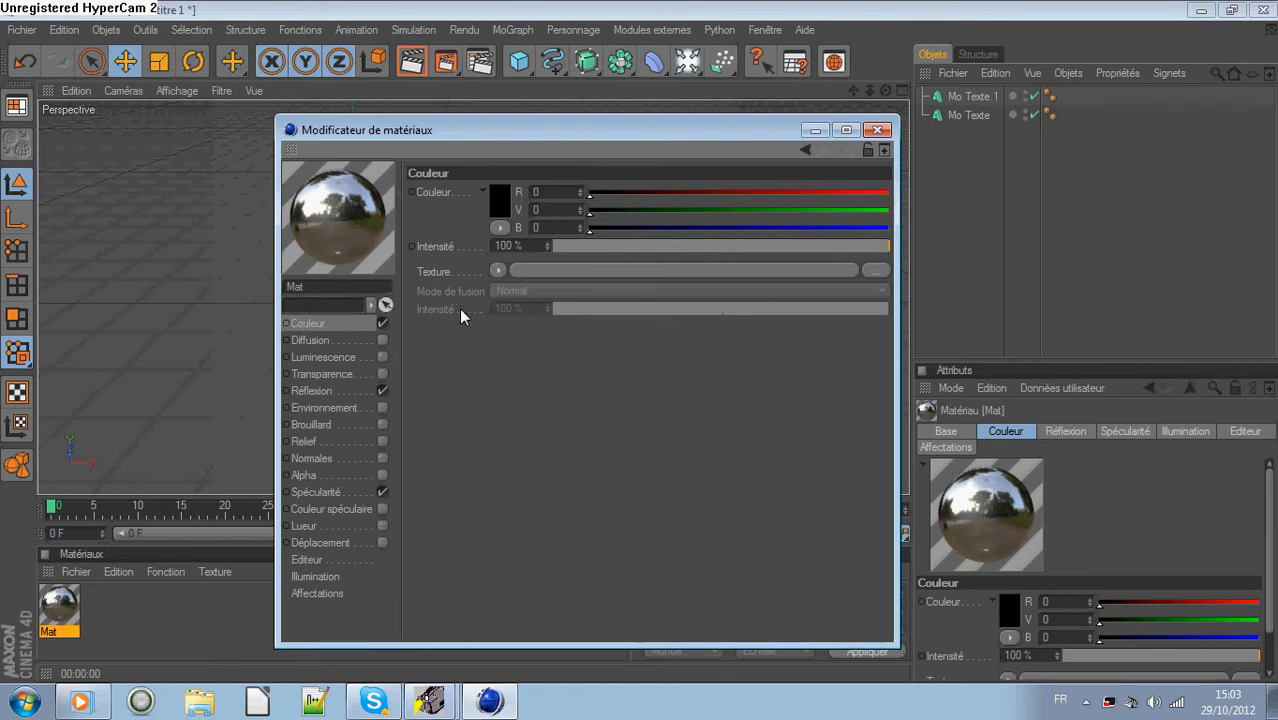
left_click(343, 392)
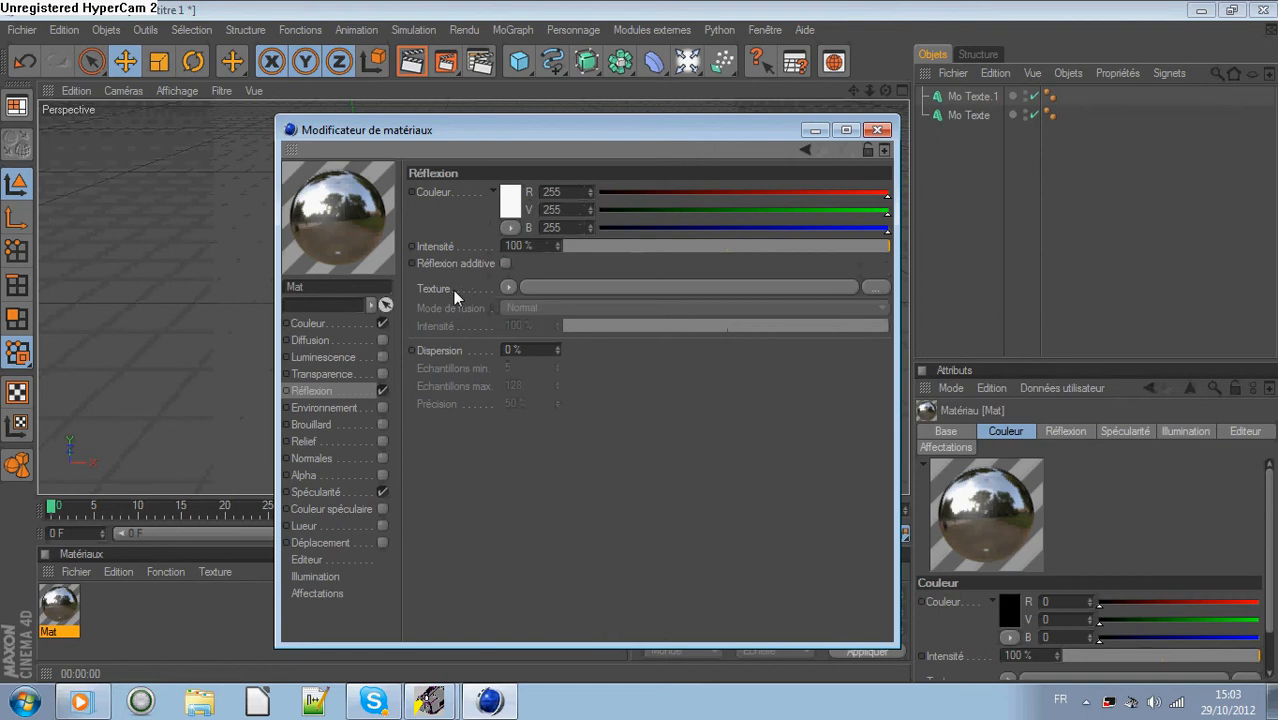
left_click(508, 199)
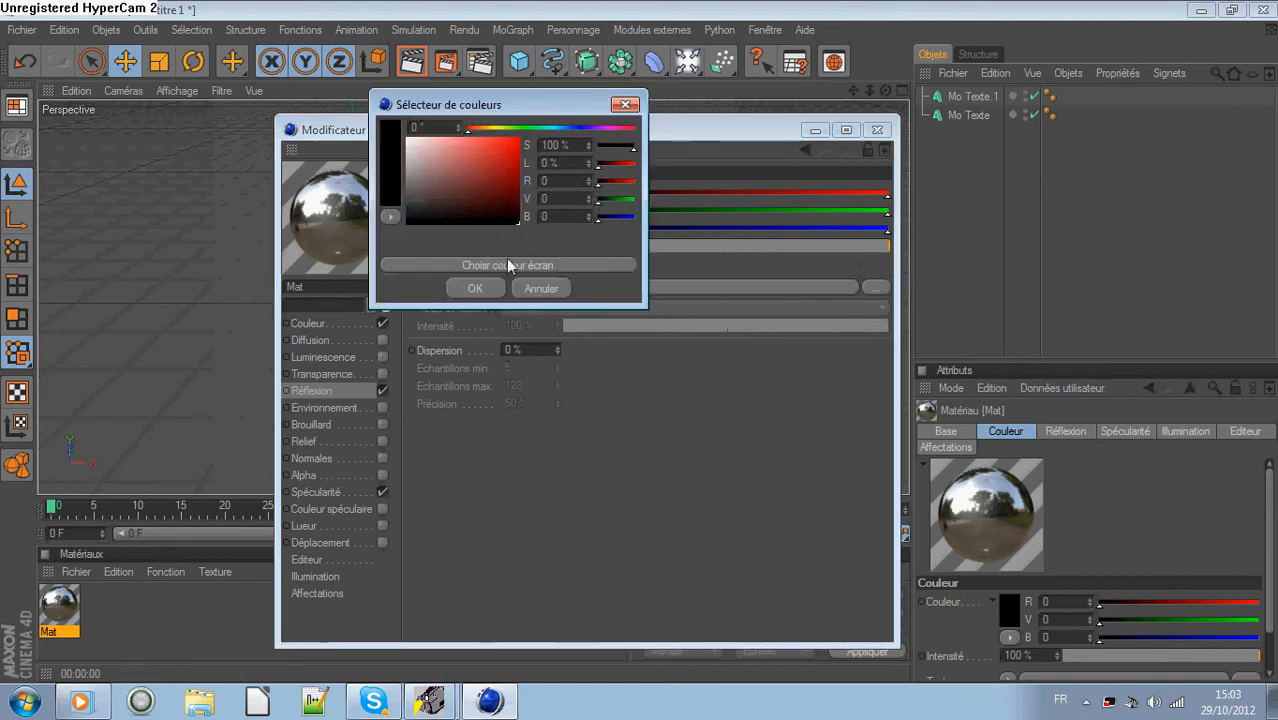
left_click(493, 288)
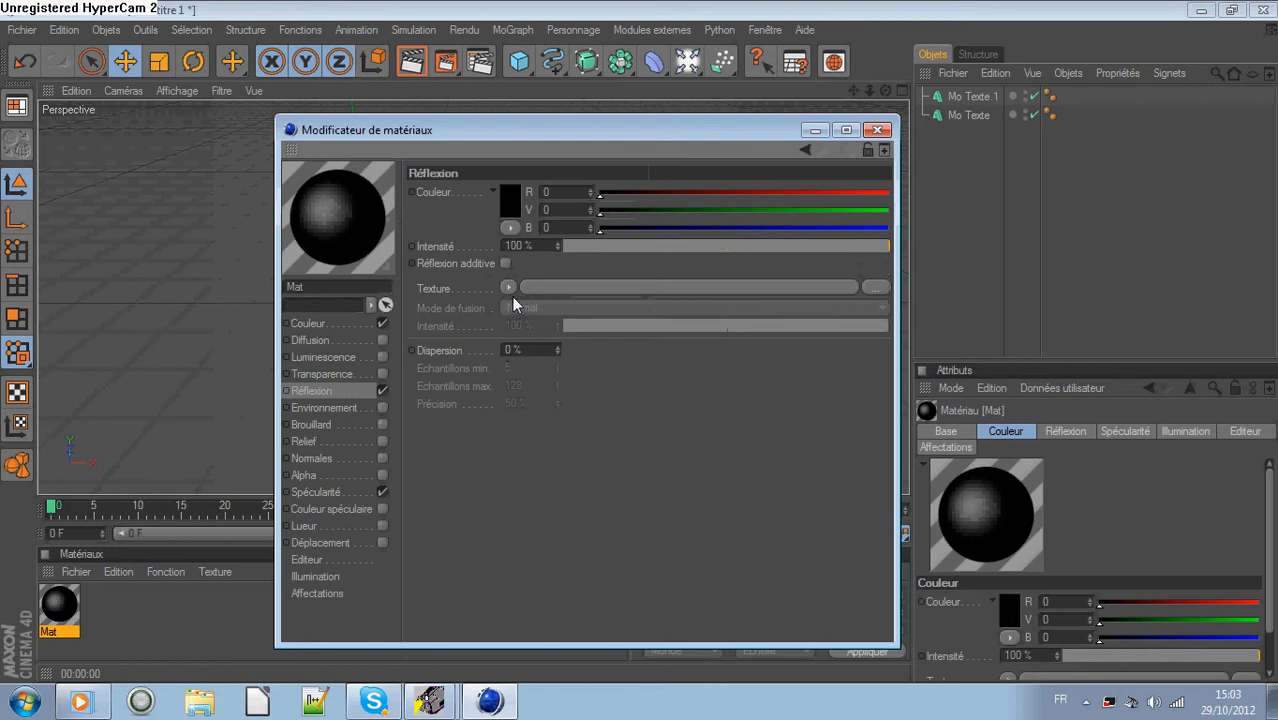
Assign a Fresnel texture to the black material's reflection and close the material editor.
left_click(507, 289)
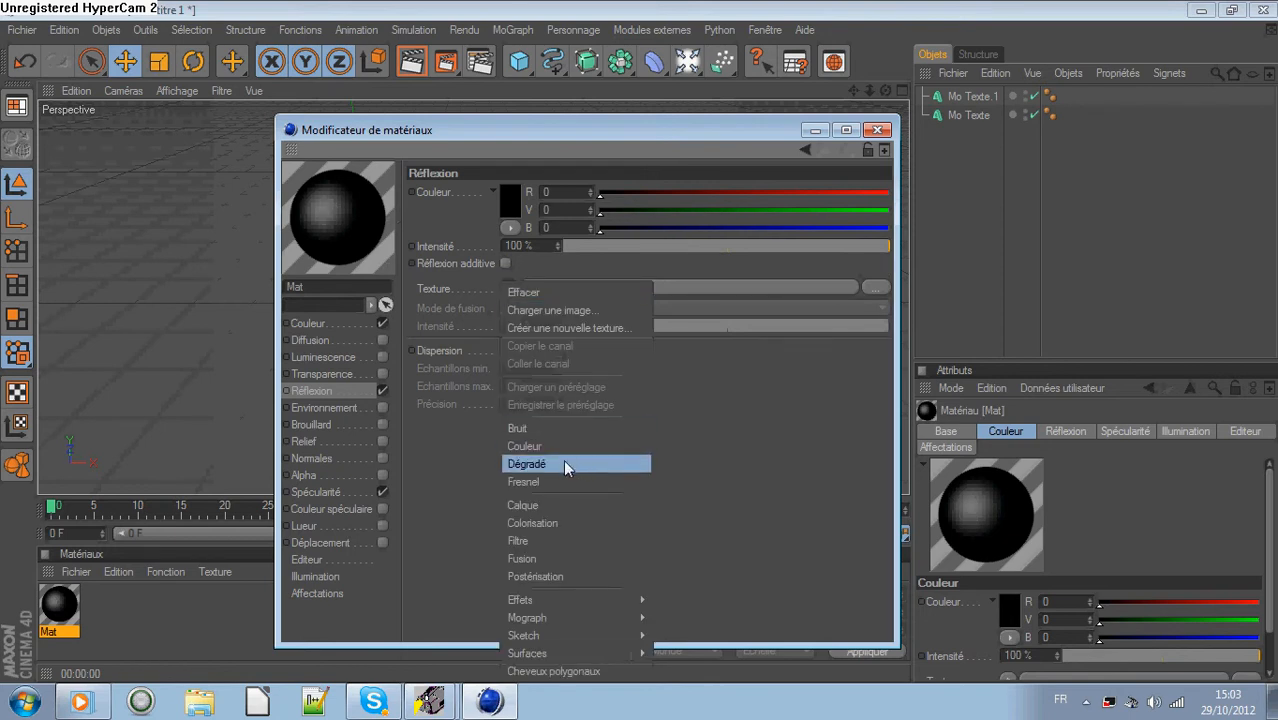
left_click(549, 482)
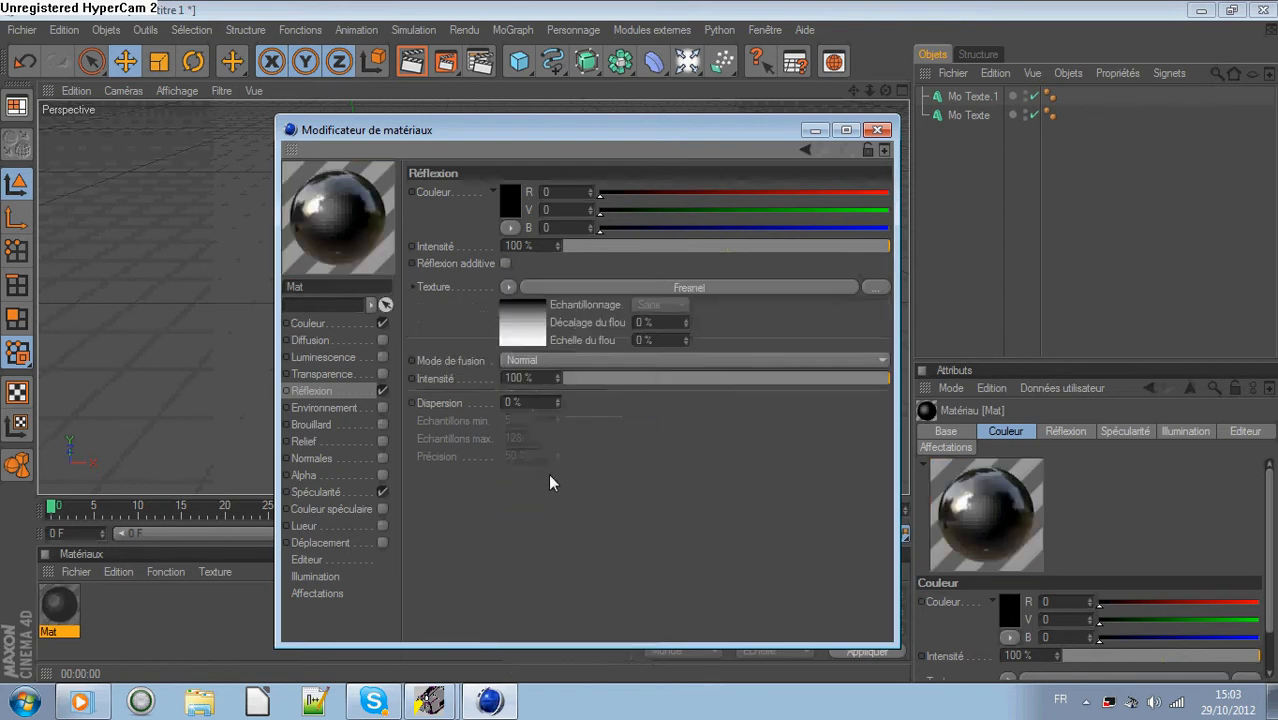
left_click(877, 130)
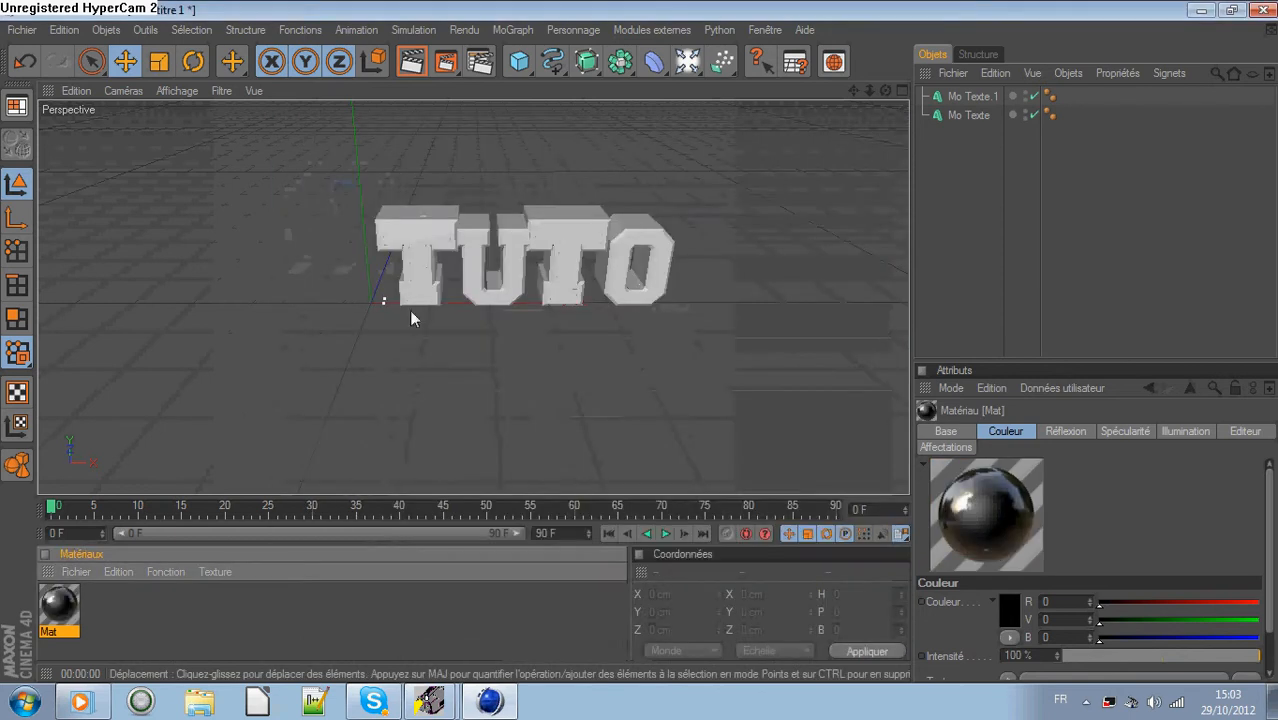
Create a second material and set its colour to cyan (R 0, V 255, B 238).
double_click(97, 622)
double_click(62, 610)
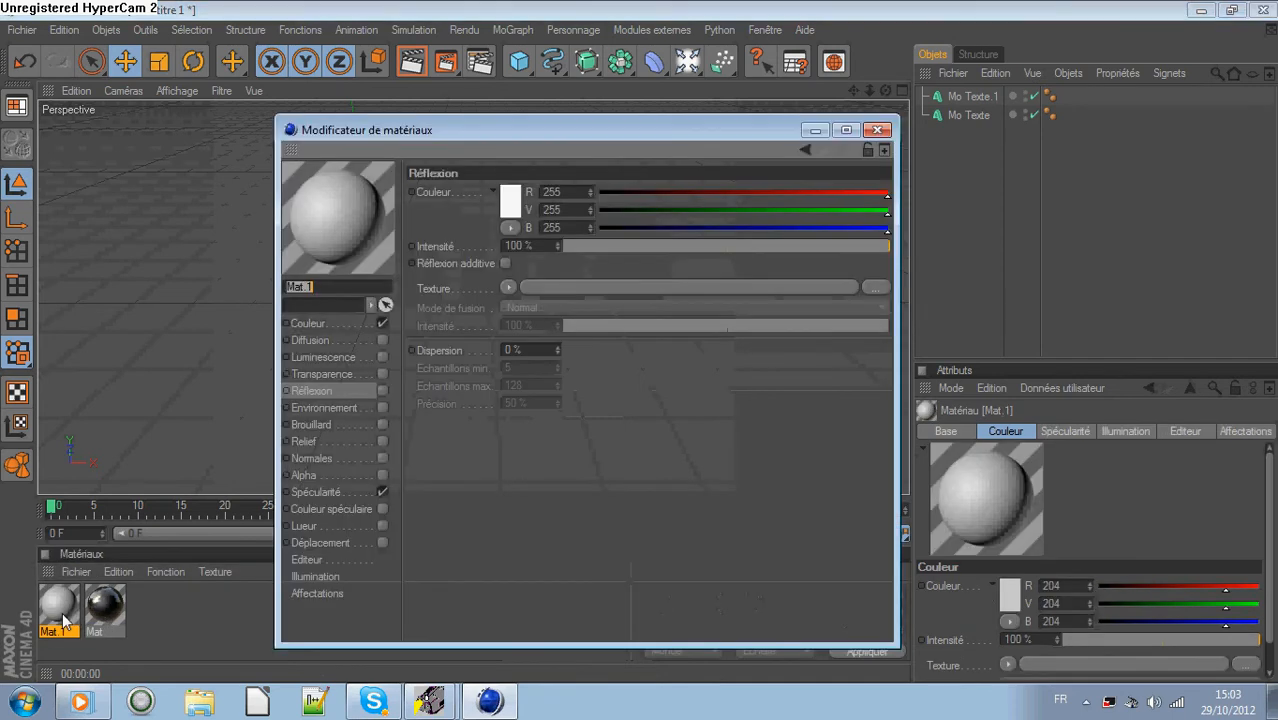
left_click(348, 326)
left_click(502, 204)
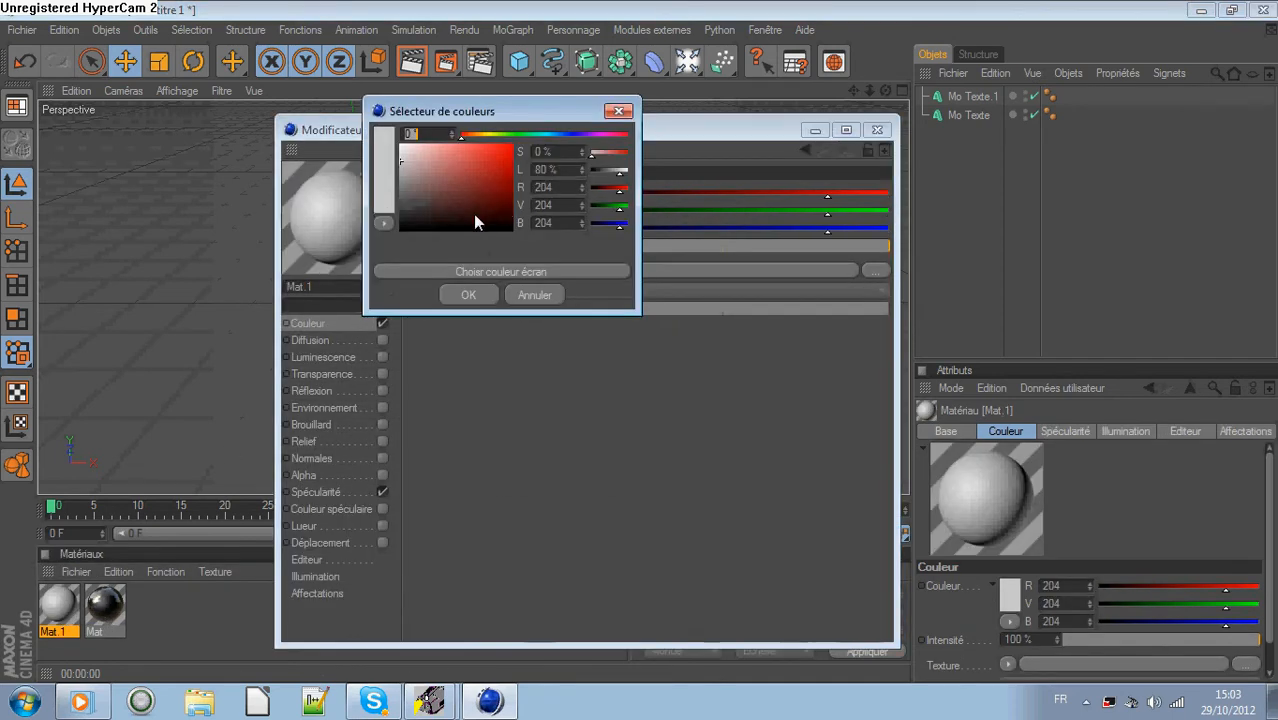
left_click(543, 134)
left_click(510, 144)
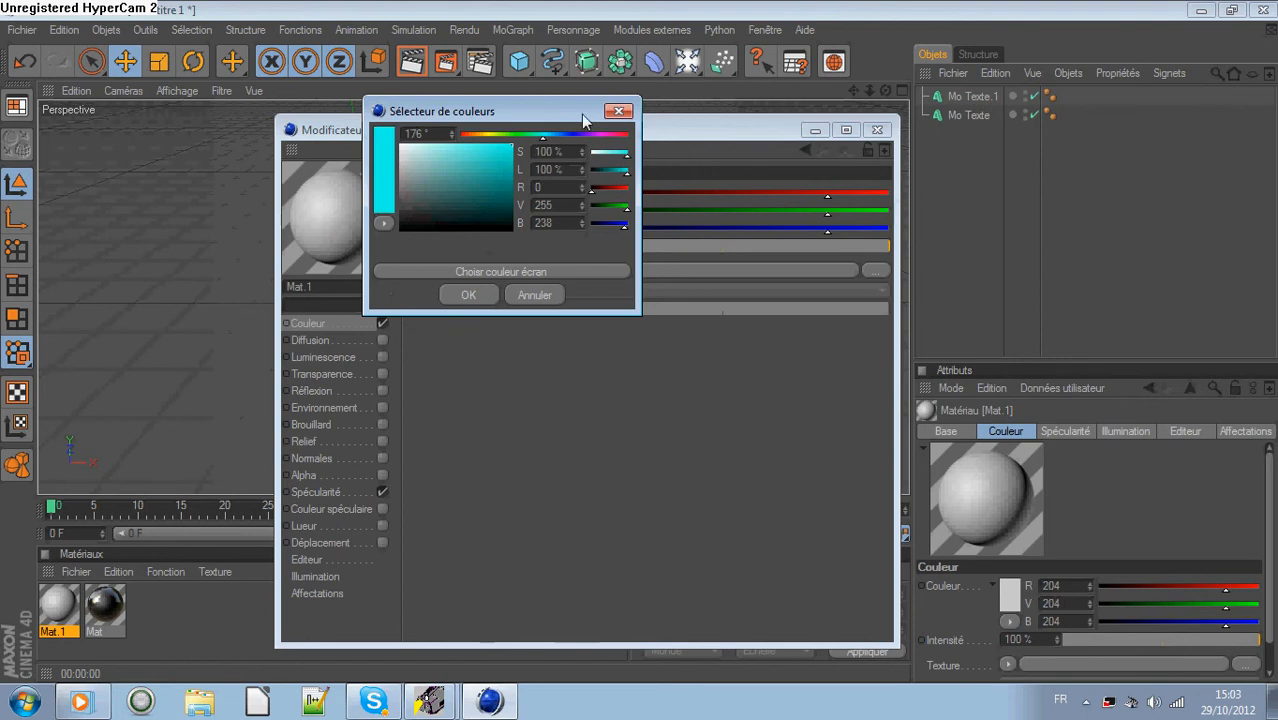
left_click(468, 295)
Enable reflection on the cyan material at 30% intensity and close the material editor.
left_click(330, 390)
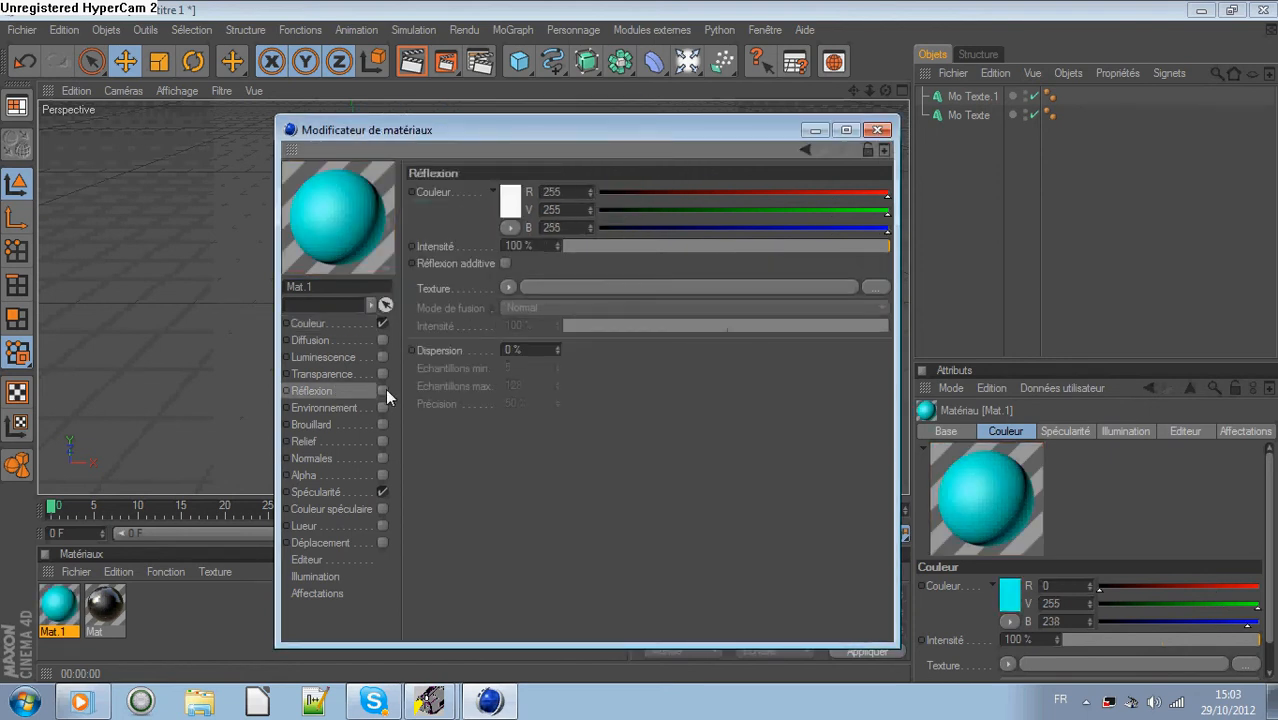
left_click(382, 390)
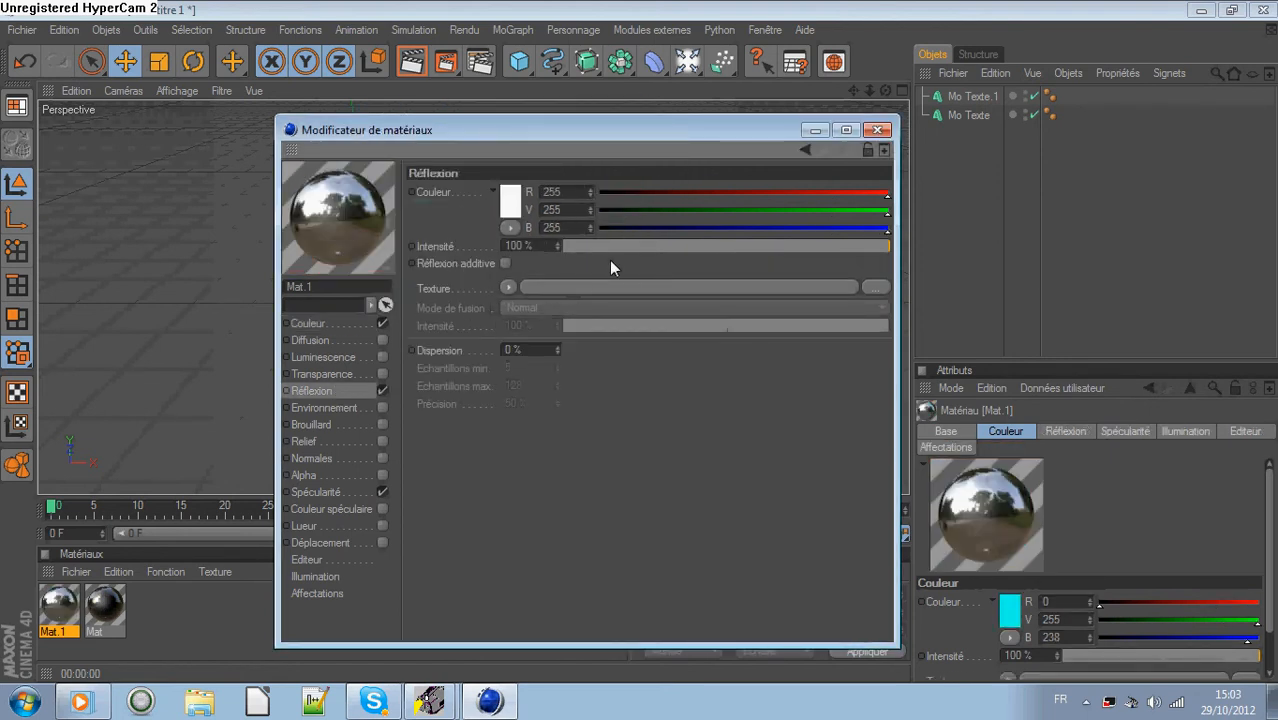
left_click_drag(633, 245, 662, 251)
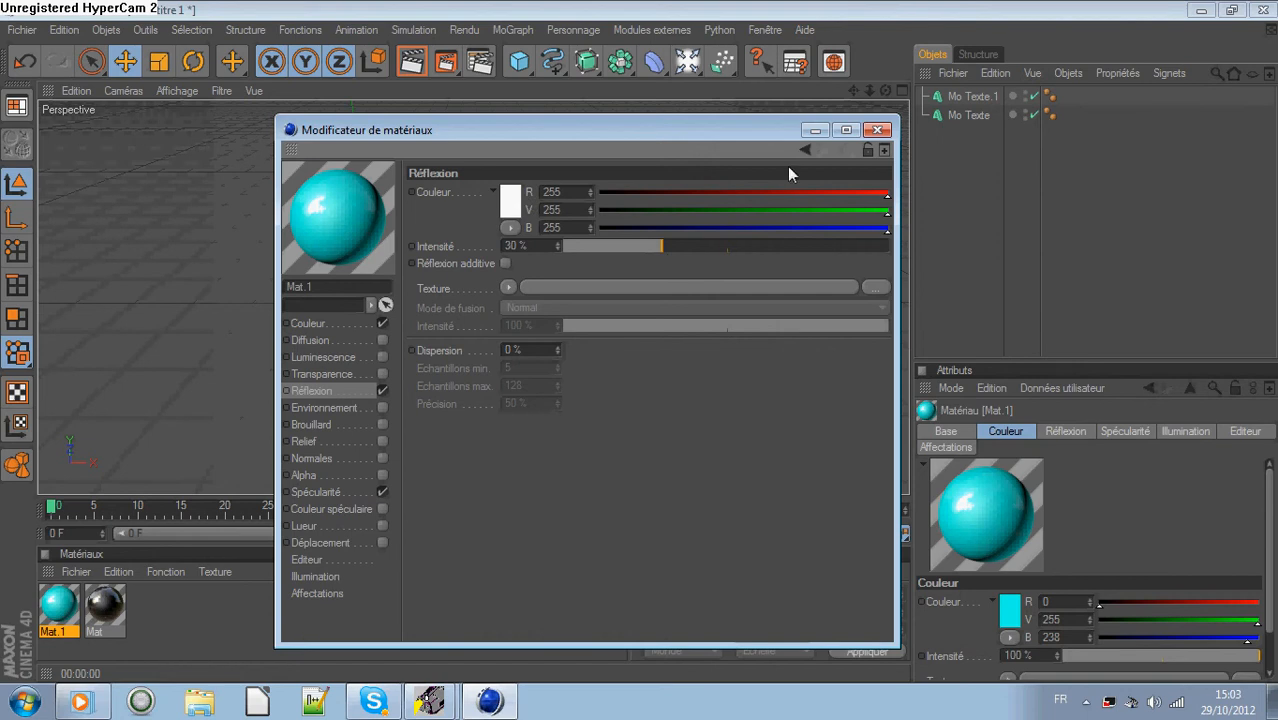
left_click(877, 130)
Reopen the black material, lower its reflection intensity, and close the material editor.
double_click(98, 622)
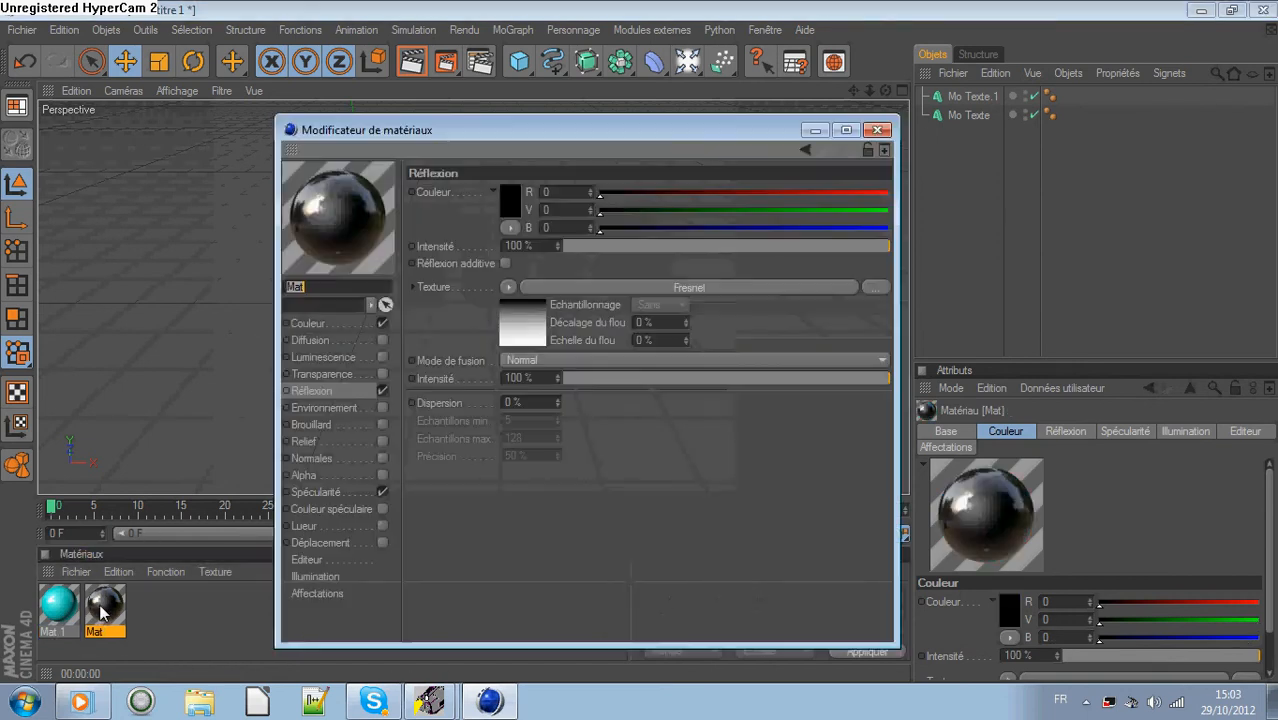
left_click_drag(603, 247, 661, 251)
left_click(877, 130)
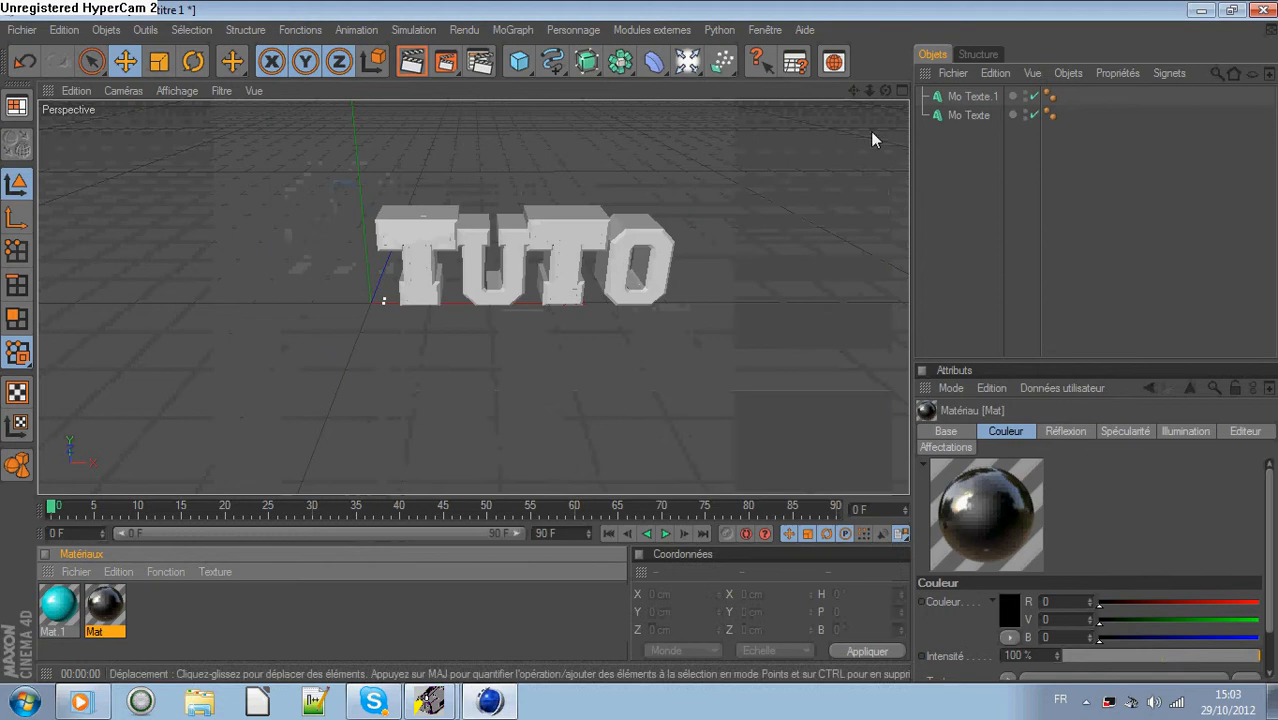
Apply the black material to the original Mo Texte and the cyan material to its duplicate, checking with a preview render.
left_click_drag(757, 343, 984, 117)
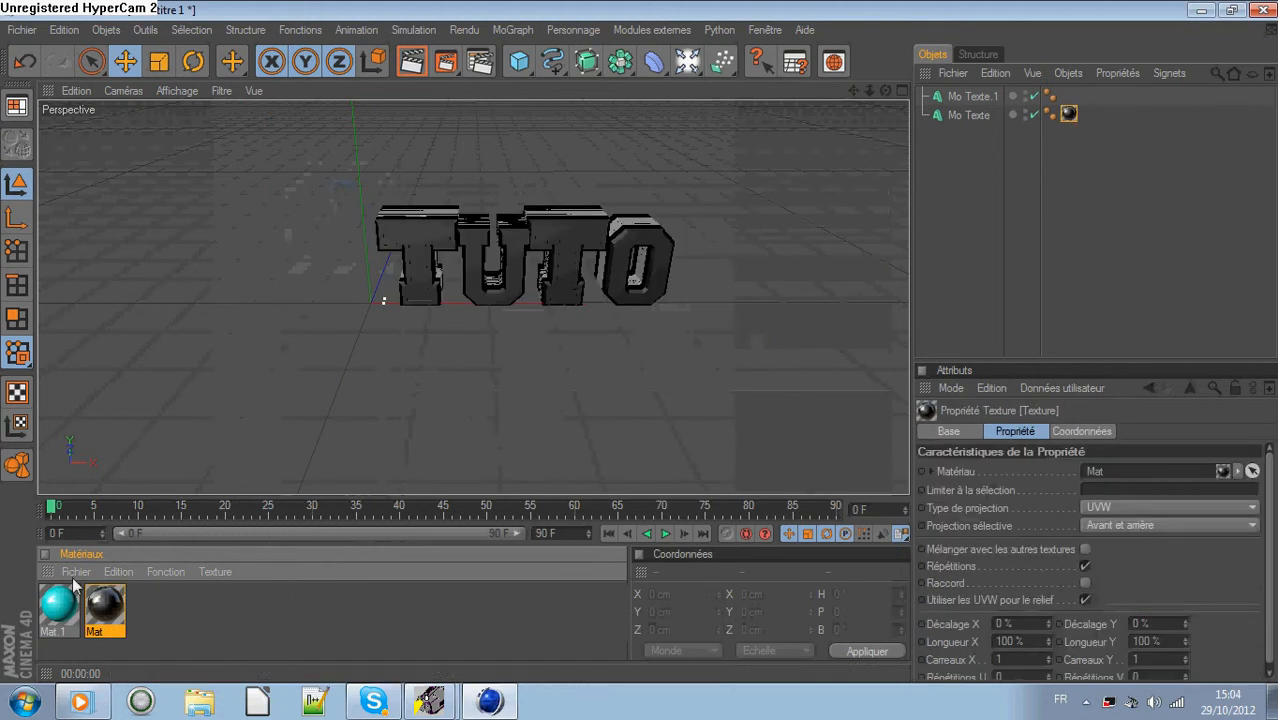
left_click_drag(55, 613, 971, 93)
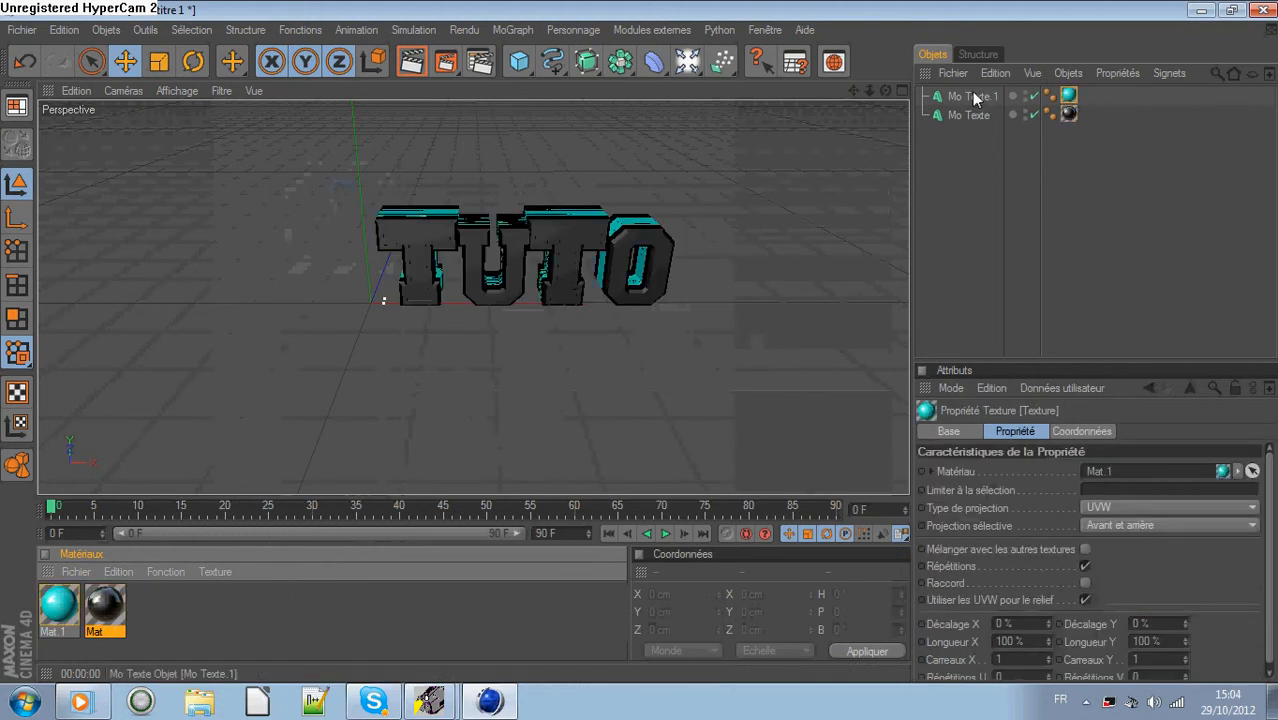
left_click(411, 61)
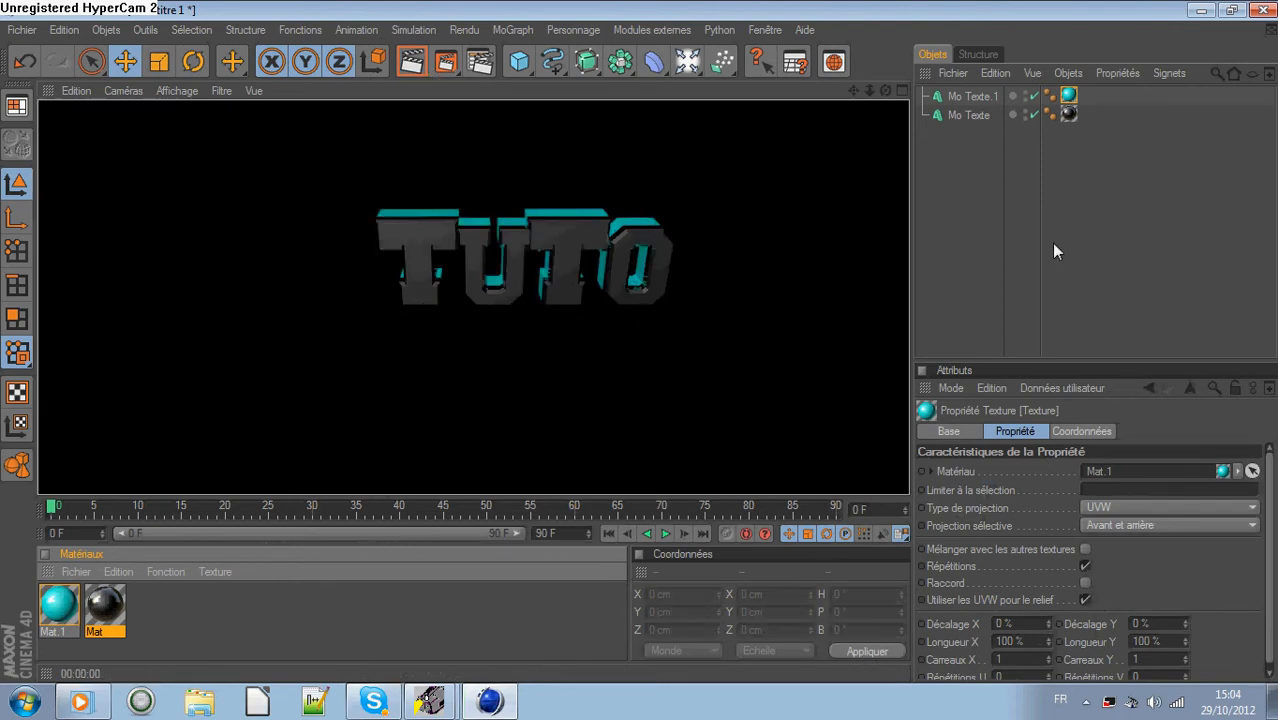
left_click(963, 228)
Nest the cyan duplicate Mo Texte.1 under the original Mo Texte and preview the render.
left_click_drag(976, 101, 978, 115)
left_click(966, 96)
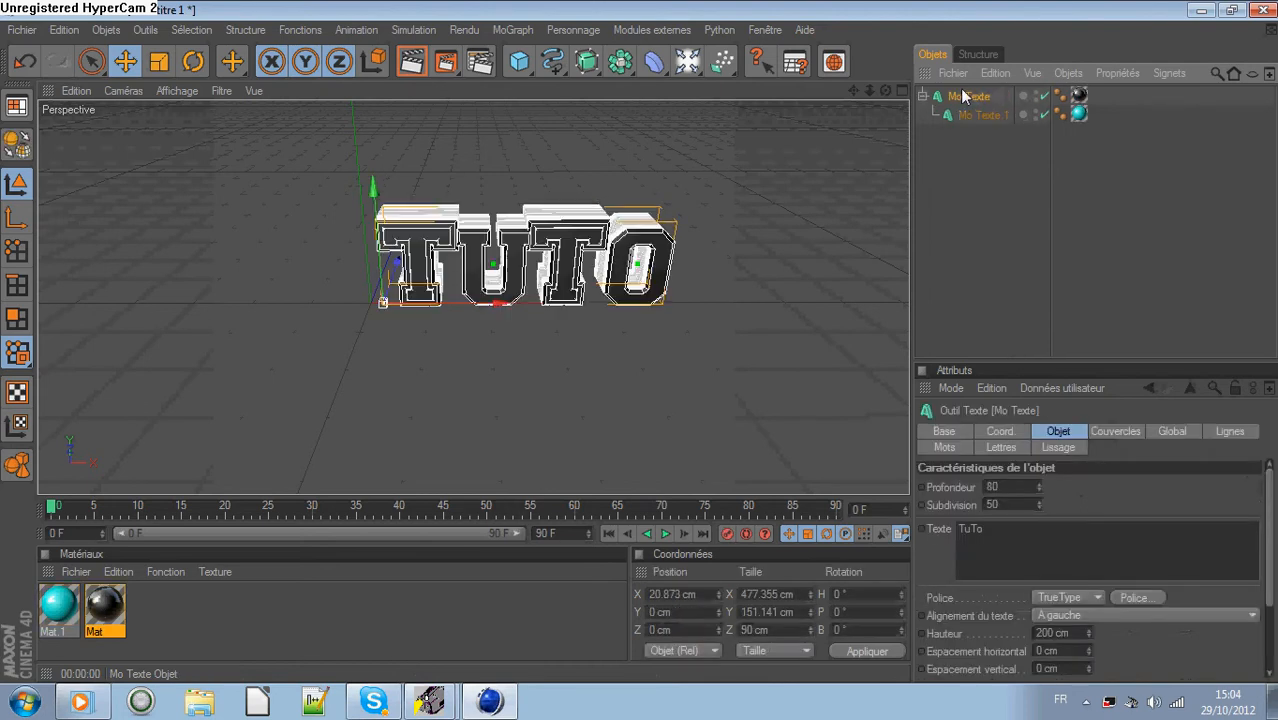
left_click(411, 61)
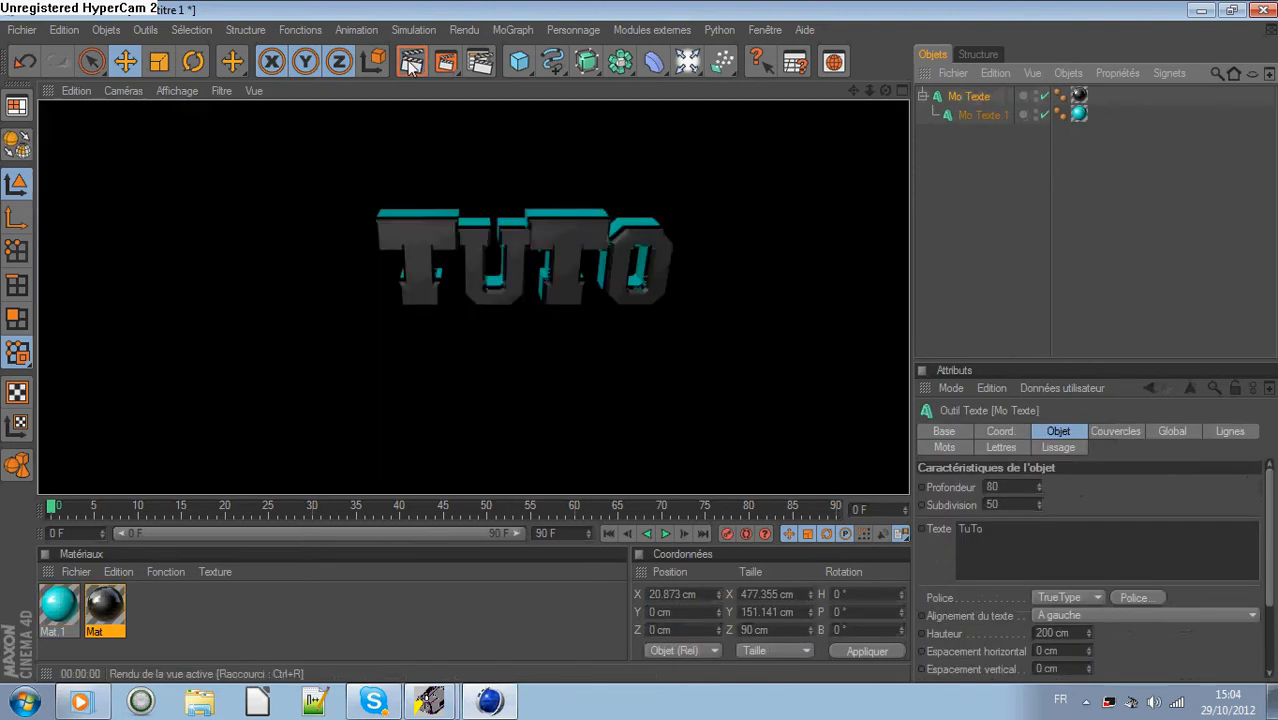
left_click(969, 244)
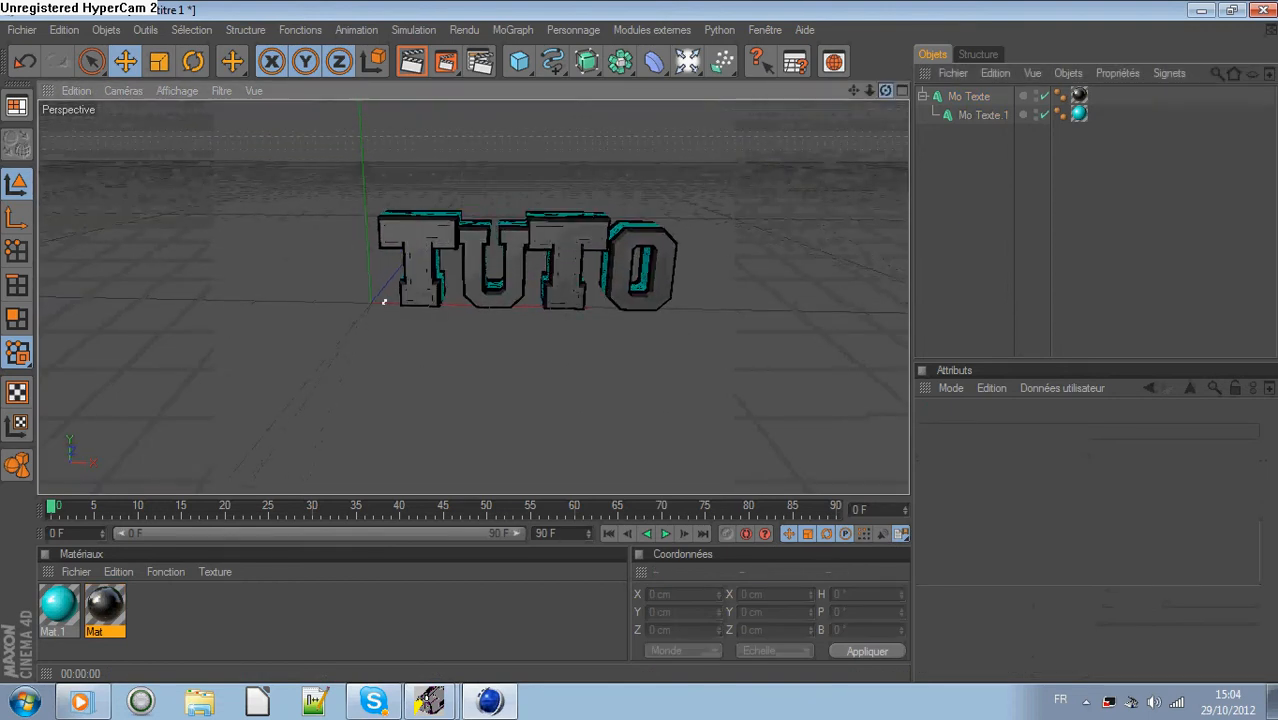
Move the grouped TuTo text along X to about 51.7 cm and preview the render.
left_click(969, 96)
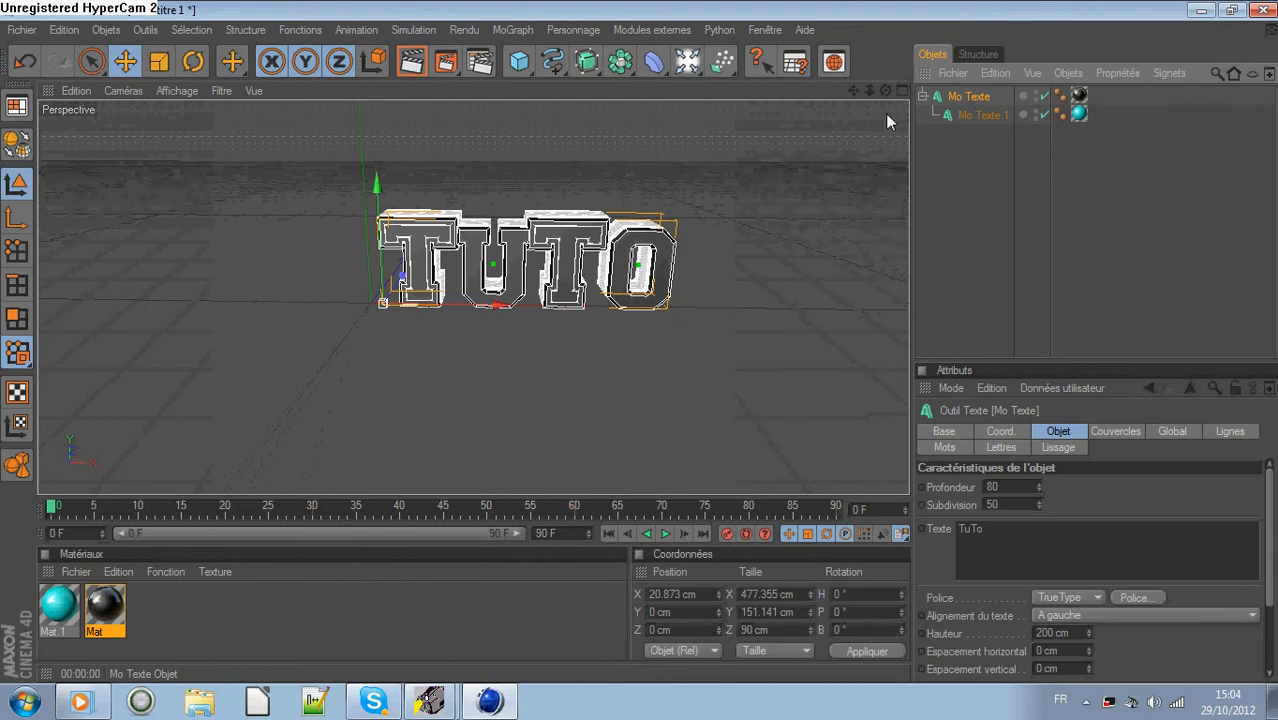
mouse_move(507, 292)
left_mouse_down()
mouse_move(783, 292)
mouse_move(528, 292)
left_mouse_up()
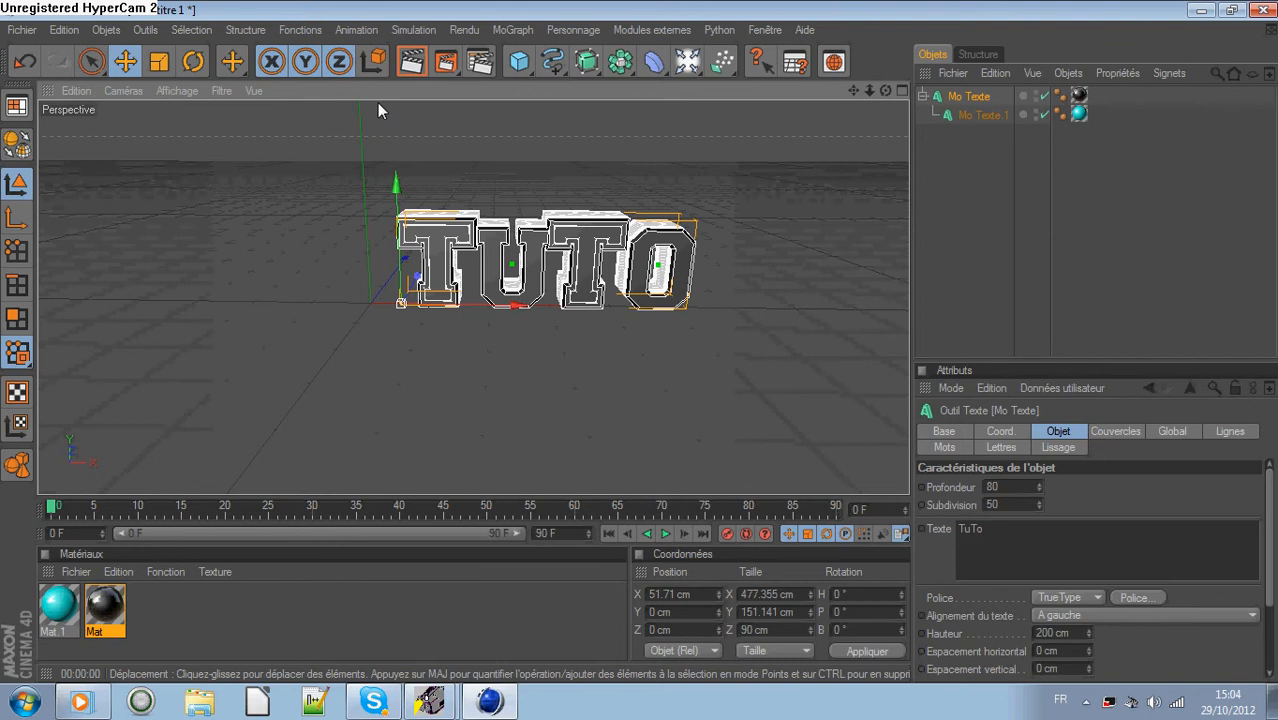
left_click(418, 69)
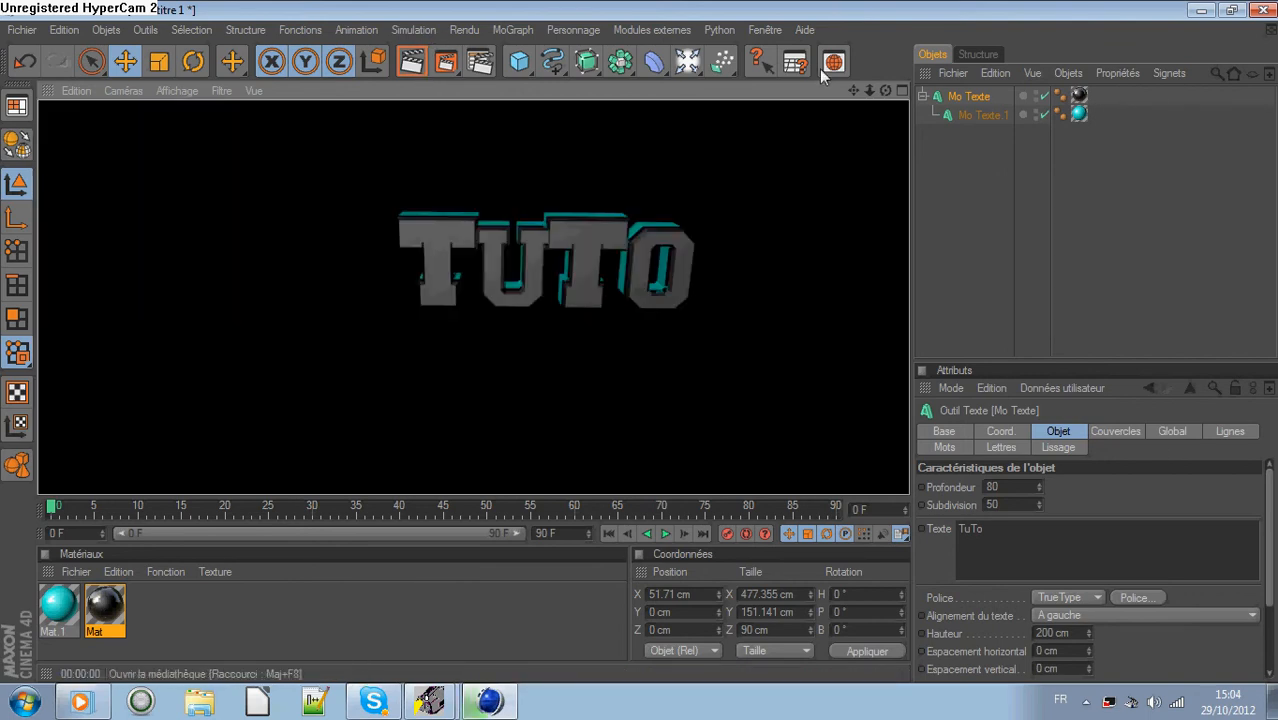
Add a new MoGraph Mo Texte object and move it forward along Z to about -180.7 cm.
left_click_drag(886, 91, 788, 95)
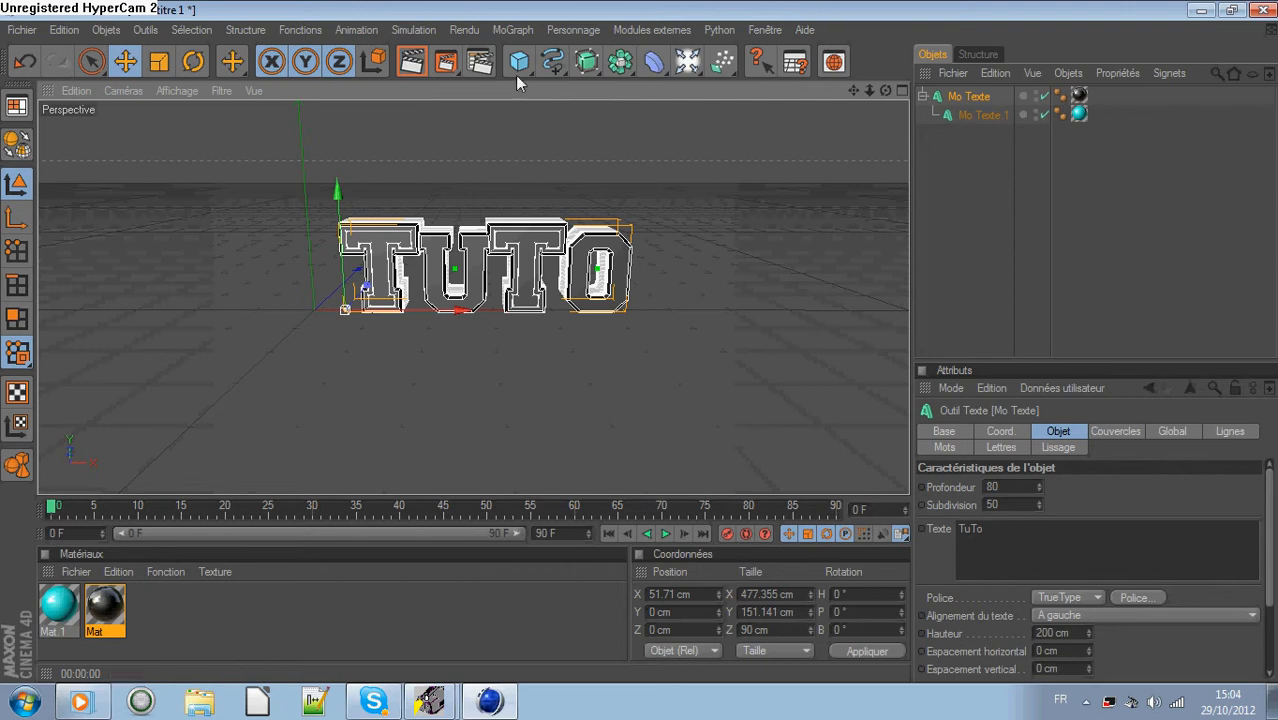
left_click(512, 31)
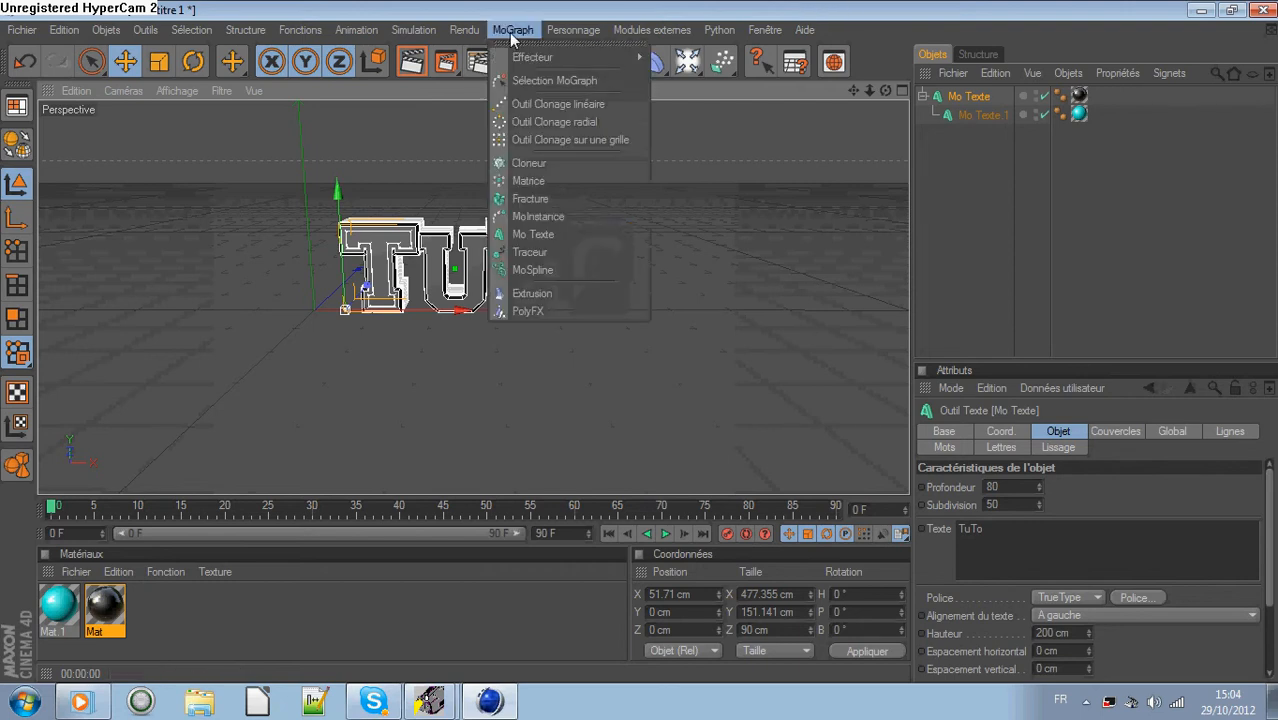
left_click(556, 238)
left_click_drag(341, 286, 309, 316)
Set the new text's depth (Profondeur) to 80 and subdivision to 20, and show its coordinates.
left_click(992, 487)
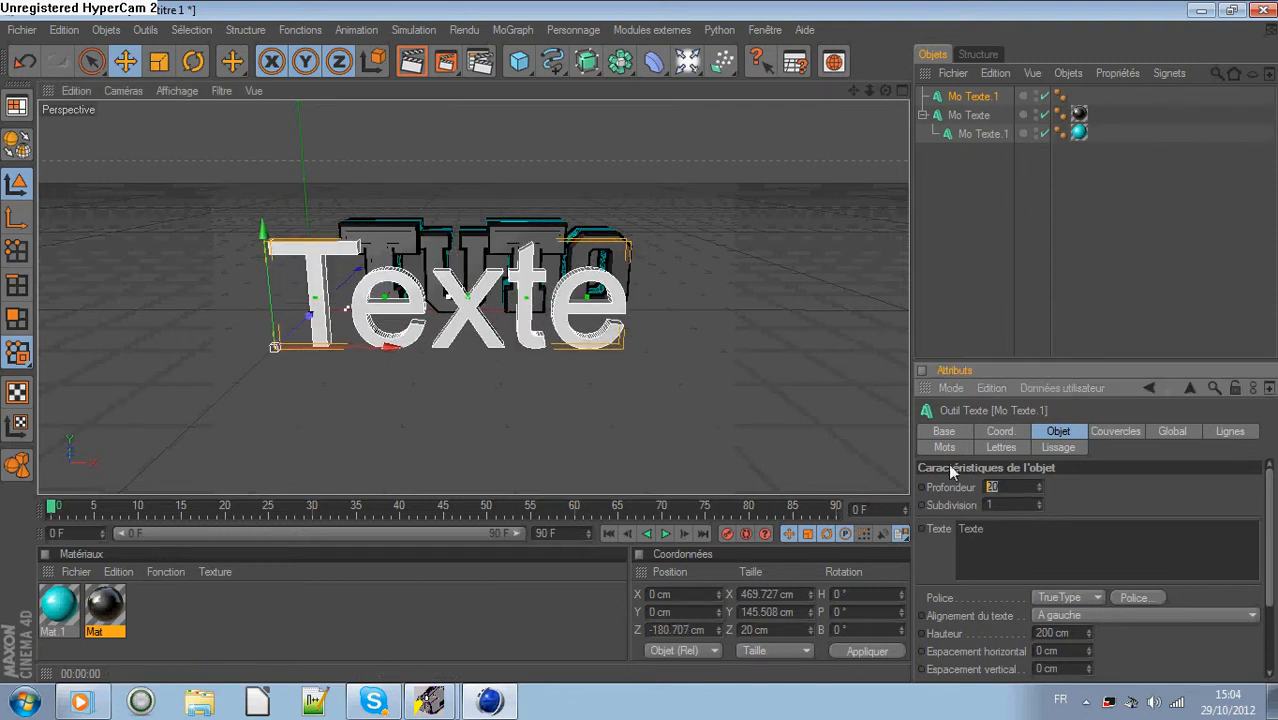
type("80")
left_click(1005, 505)
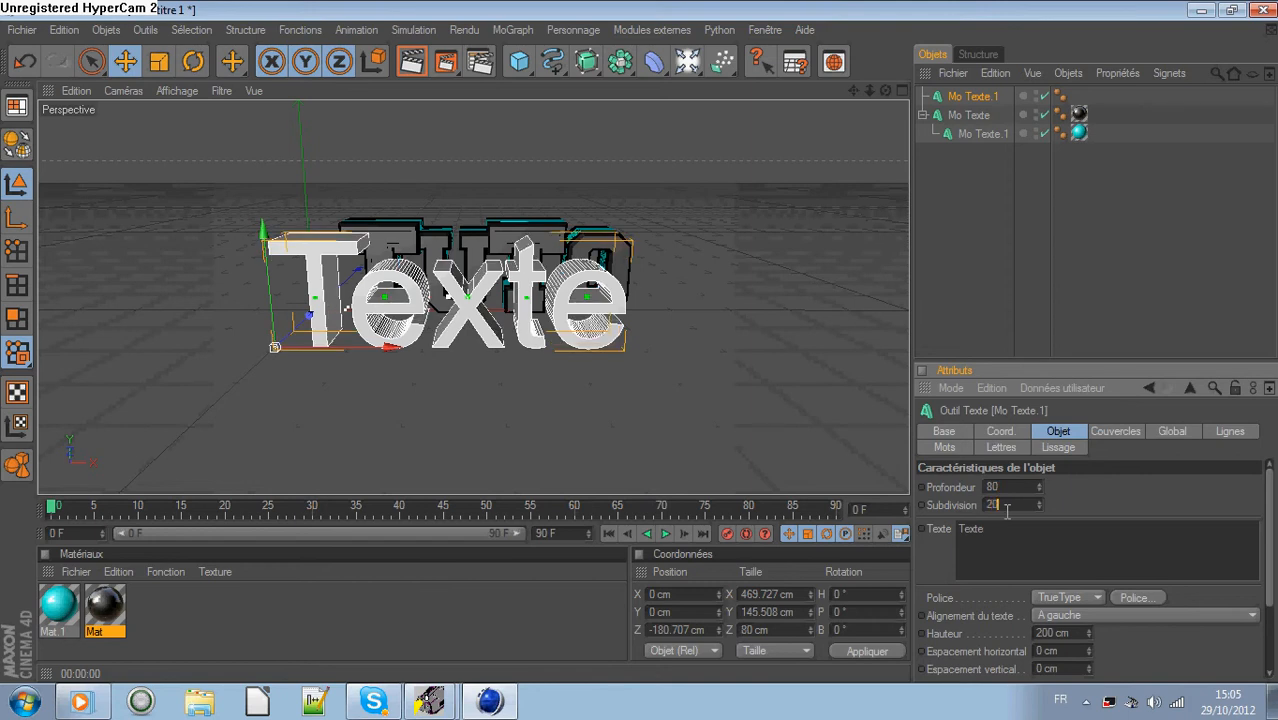
left_click(1008, 431)
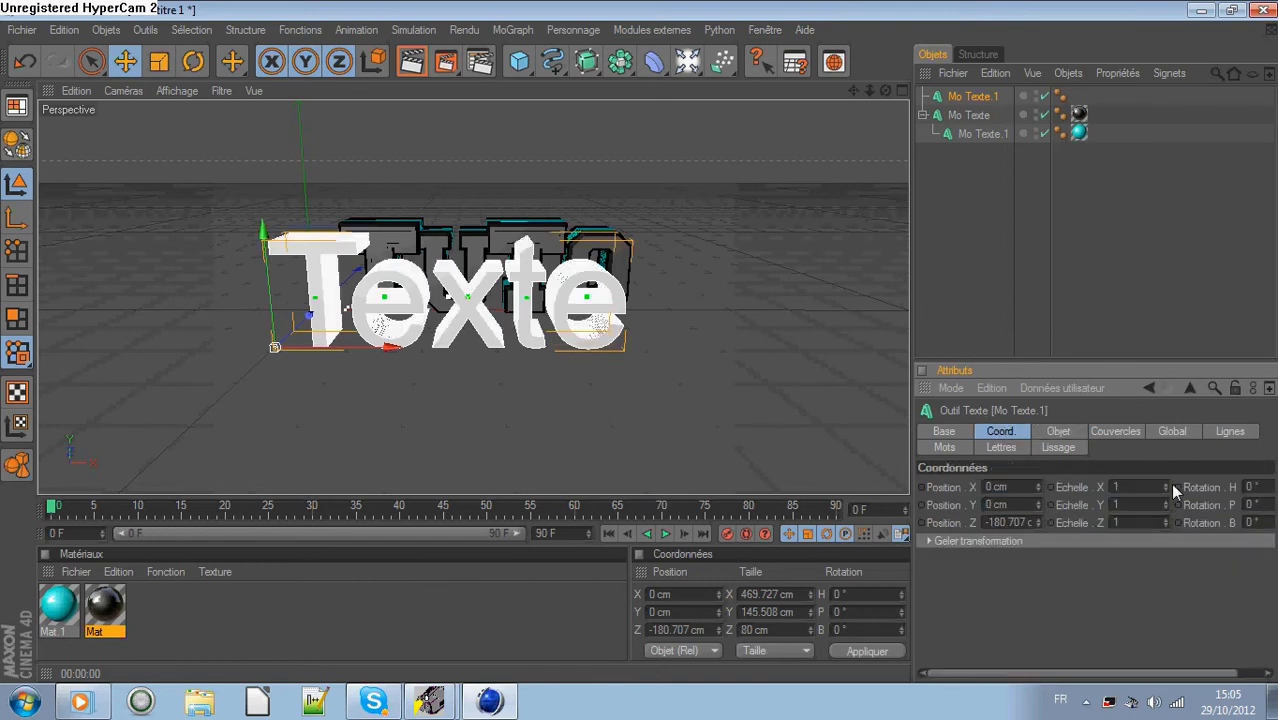
left_click_drag(1164, 489, 1168, 530)
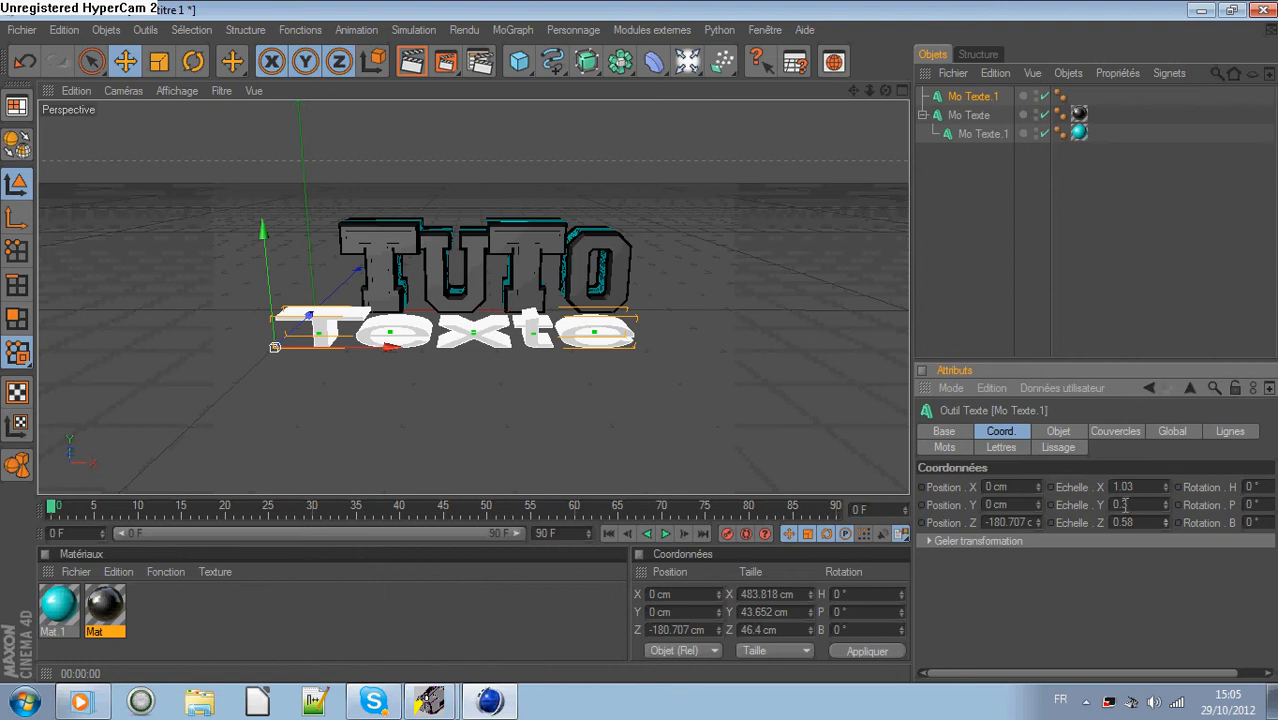
left_click_drag(1166, 487, 1166, 486)
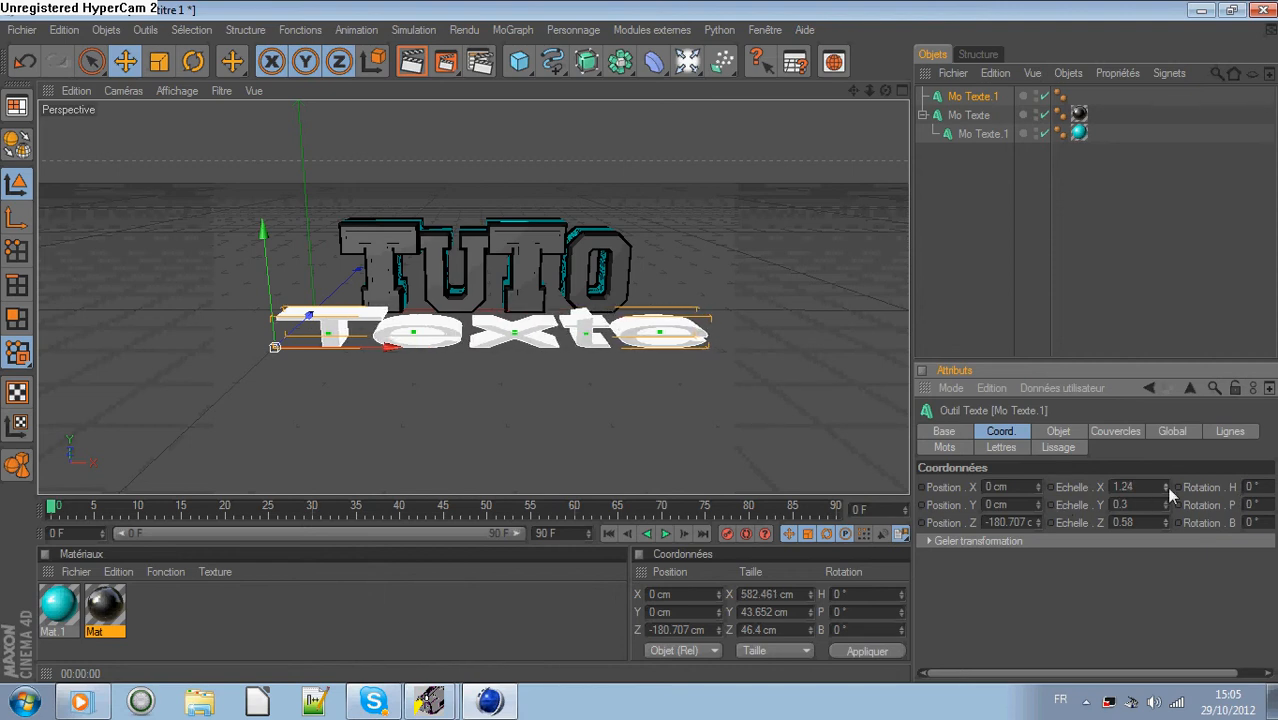
left_click(1058, 431)
left_click(997, 505)
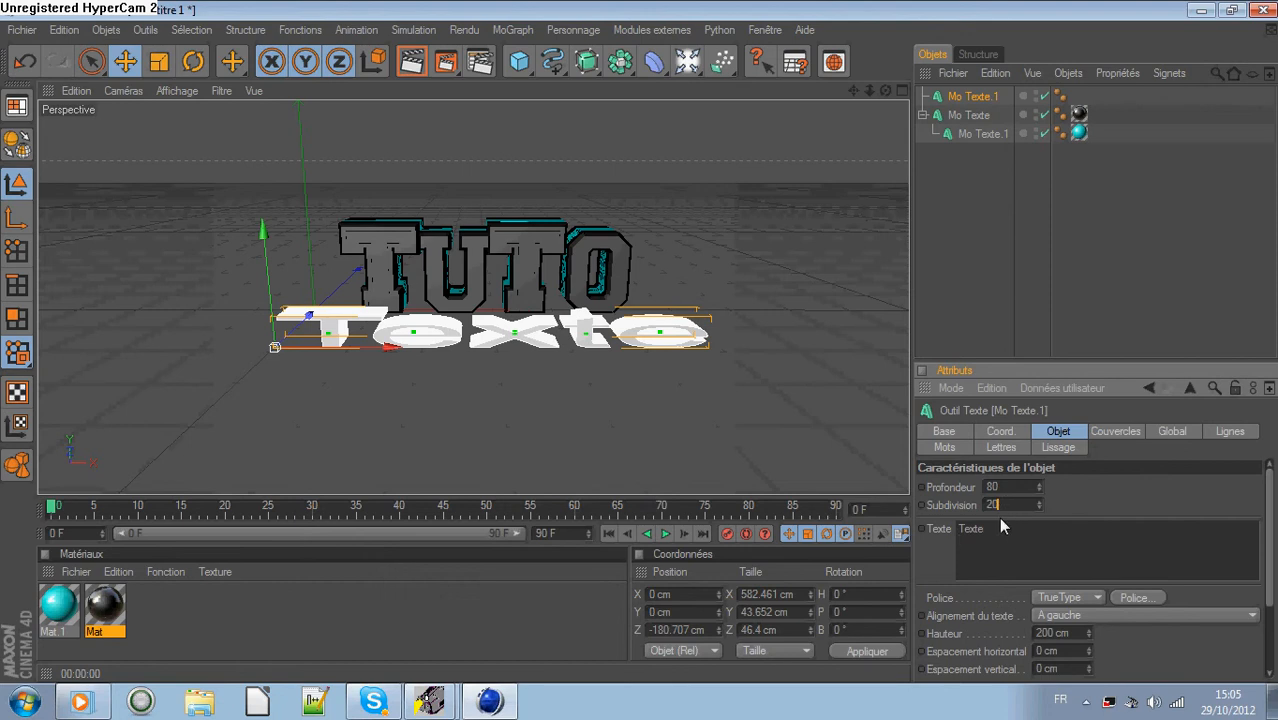
key("BackSpace")
key("BackSpace")
type("www.youtube.com/Rayanx83")
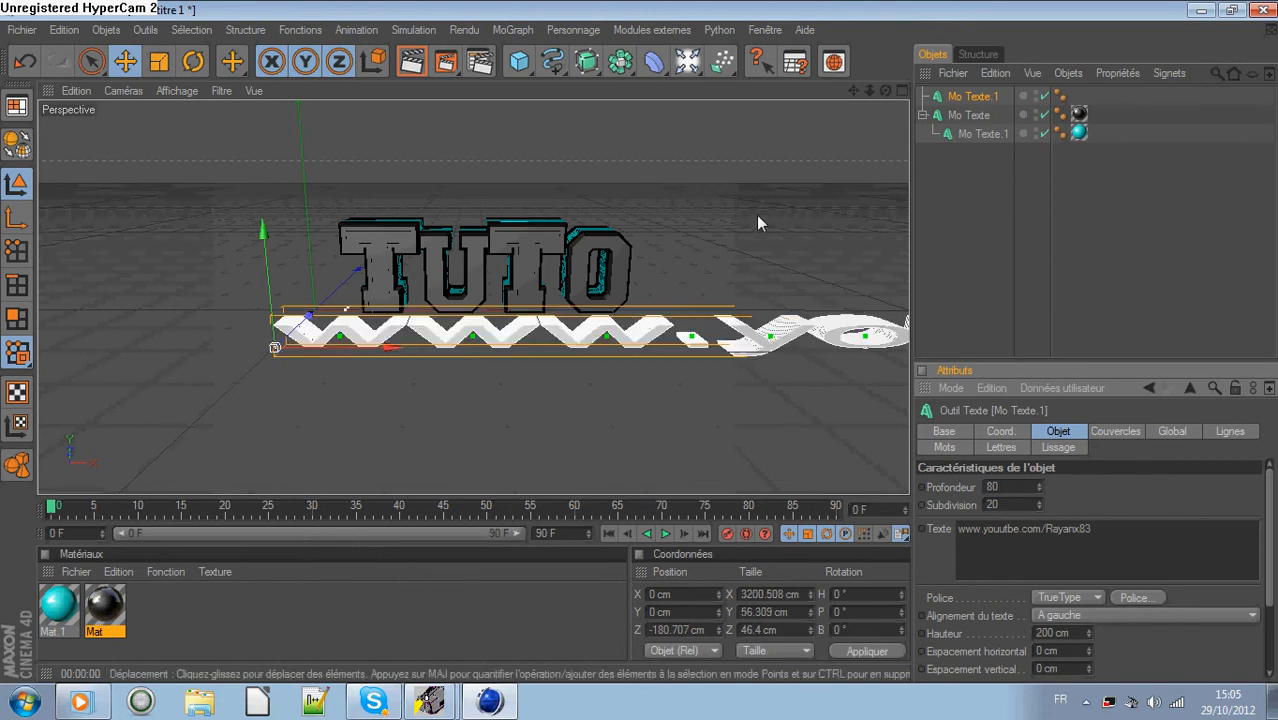
Reduce the web address text's scale to 0.23 in X and 0.22 in Y.
left_click(1001, 431)
left_click_drag(1166, 486, 1166, 587)
left_click_drag(1166, 511, 1166, 519)
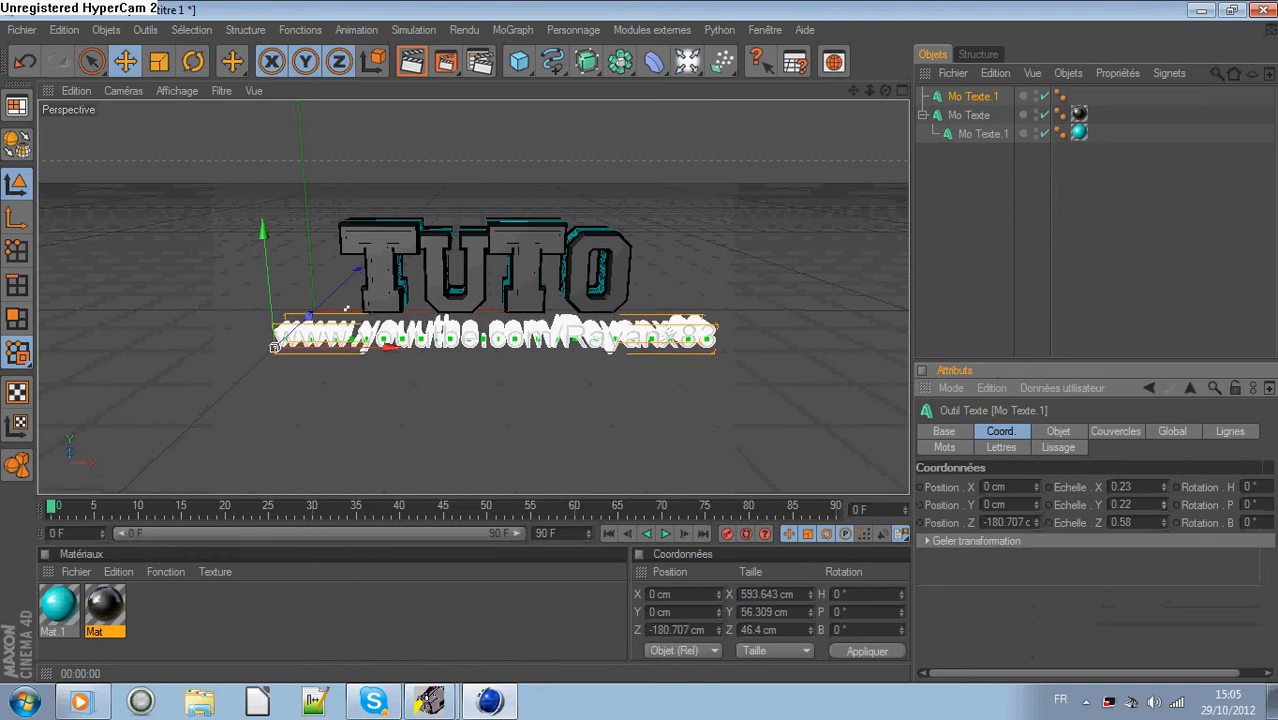
Create a new default material and check its reflection settings in the material editor.
double_click(206, 620)
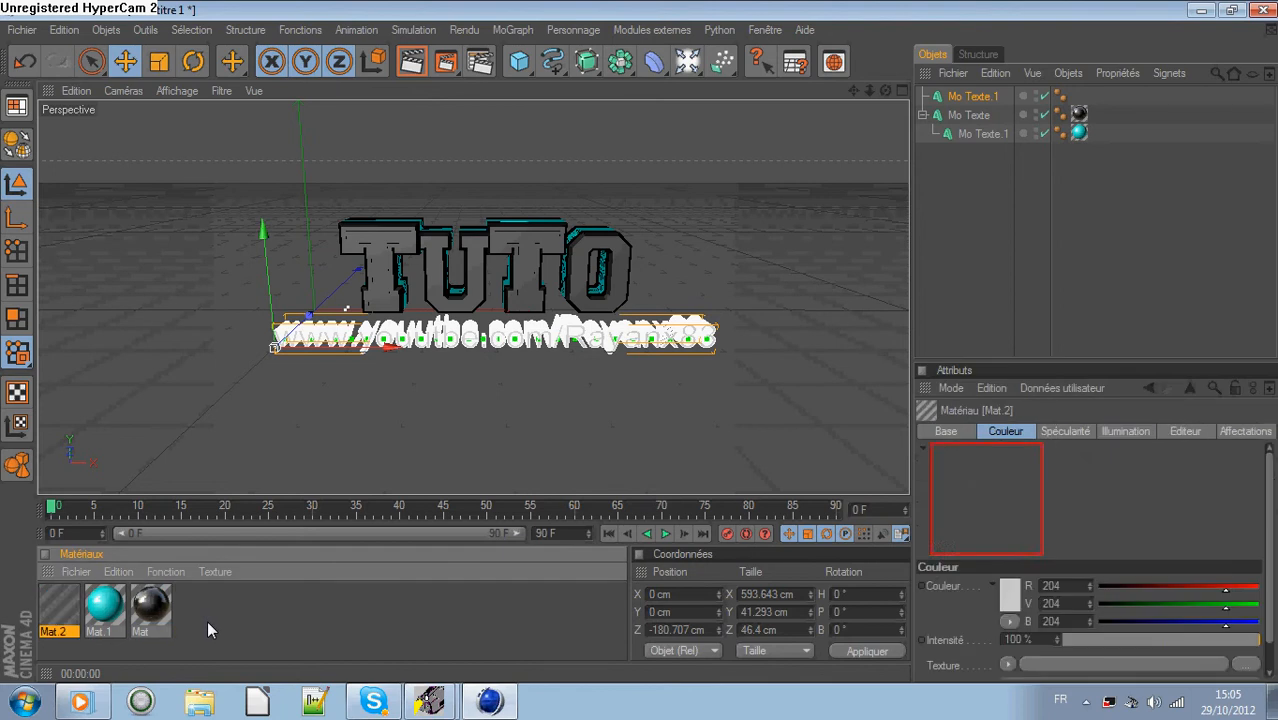
double_click(60, 607)
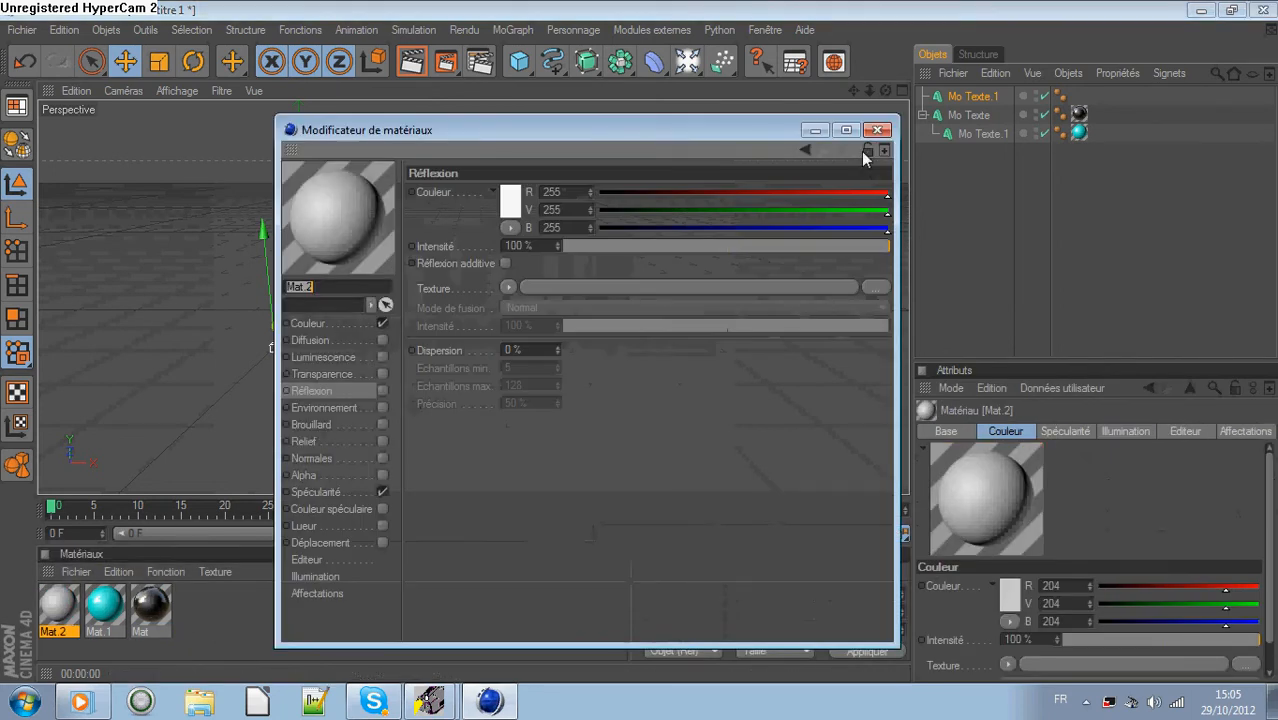
left_click(877, 130)
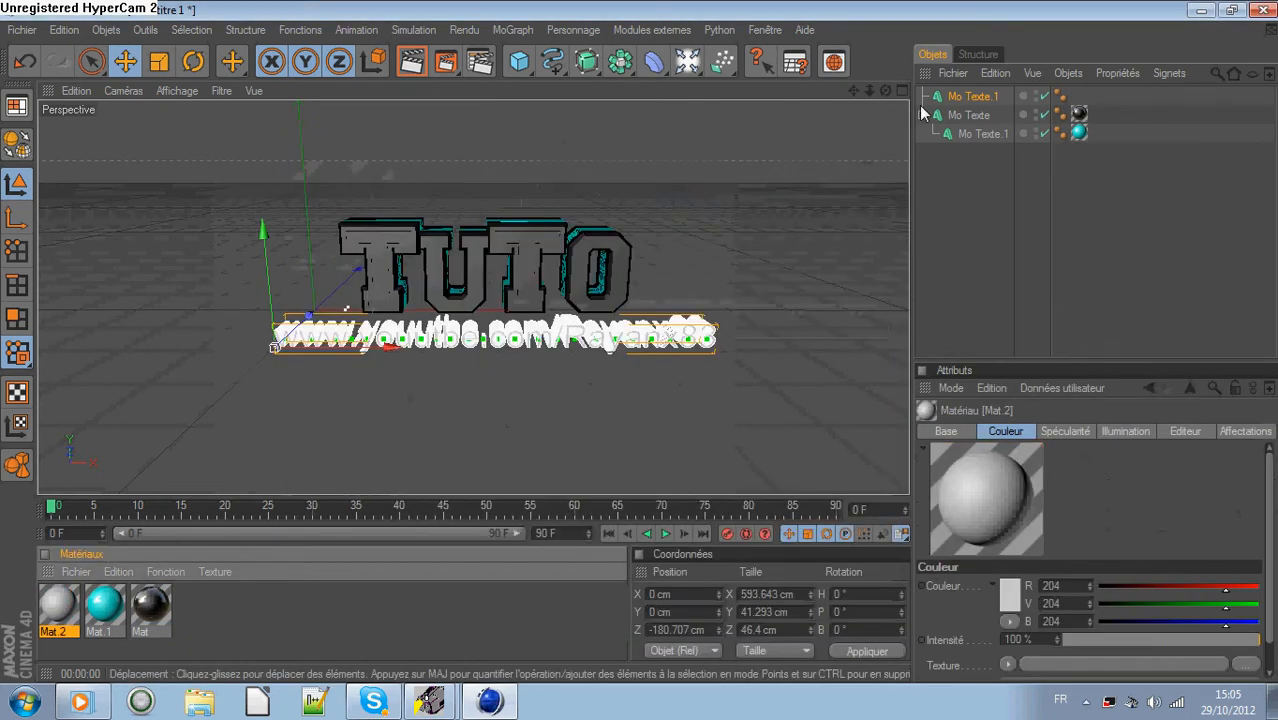
Duplicate the web address text object Mo Texte.1.
left_click(984, 99)
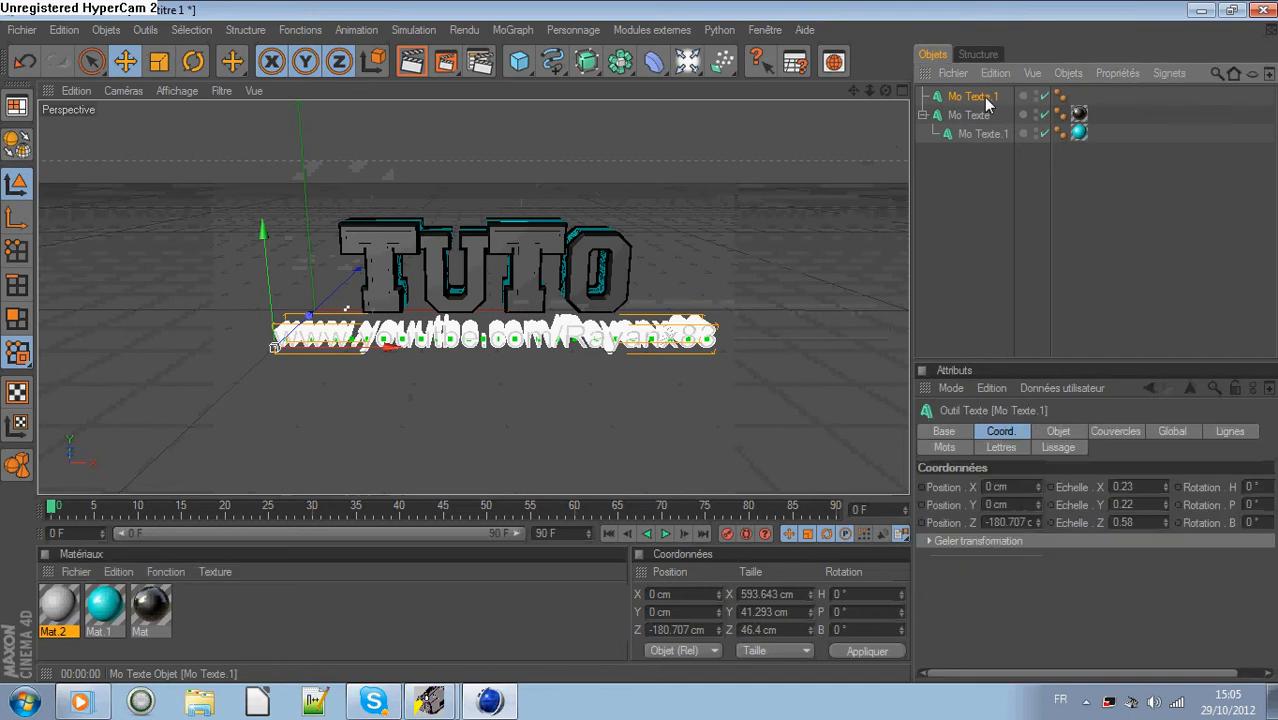
key("ctrl+c")
key("ctrl+v")
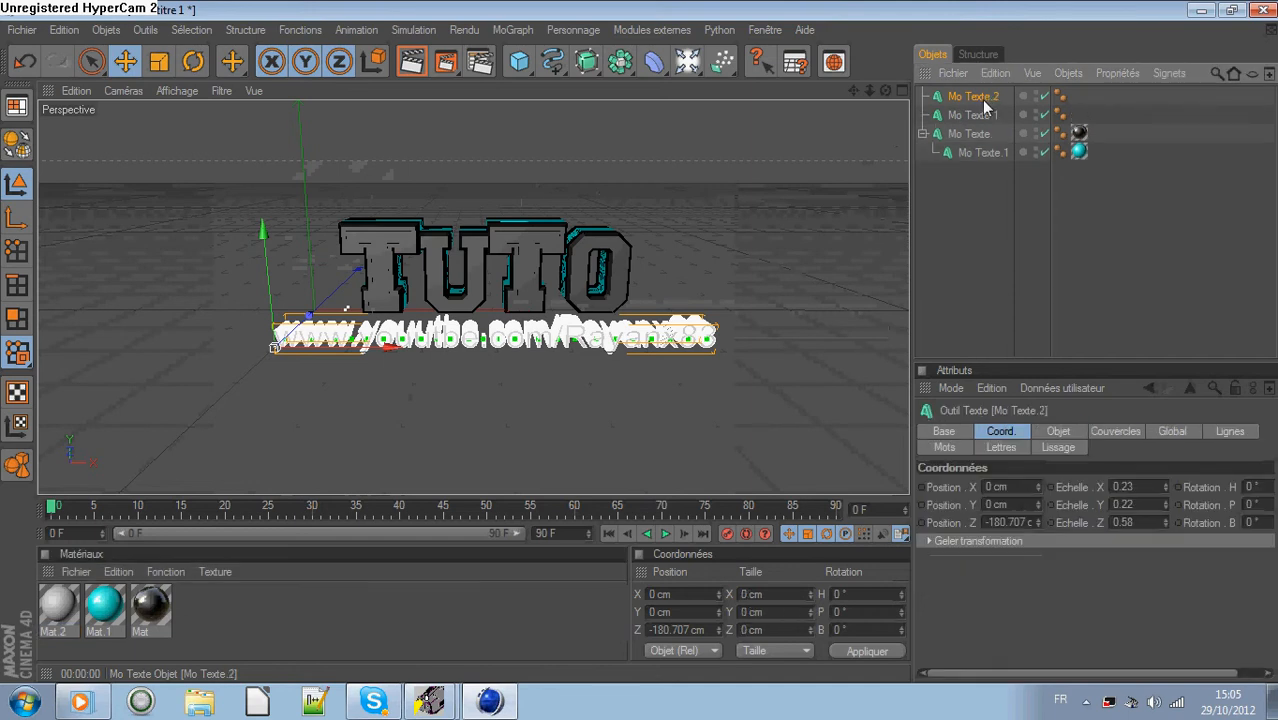
Set the duplicated web address text's depth (Profondeur) to 40 and move it along Z to about -169.4 cm.
left_click(1059, 432)
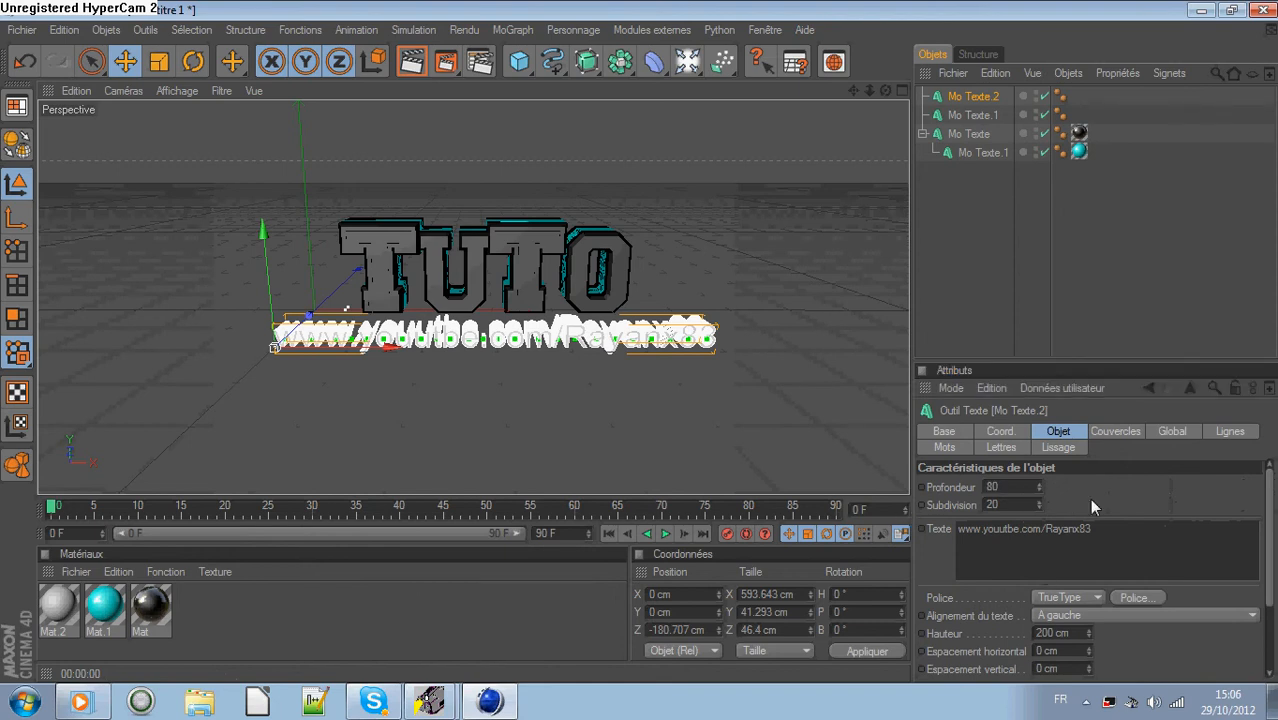
left_click_drag(885, 90, 950, 94)
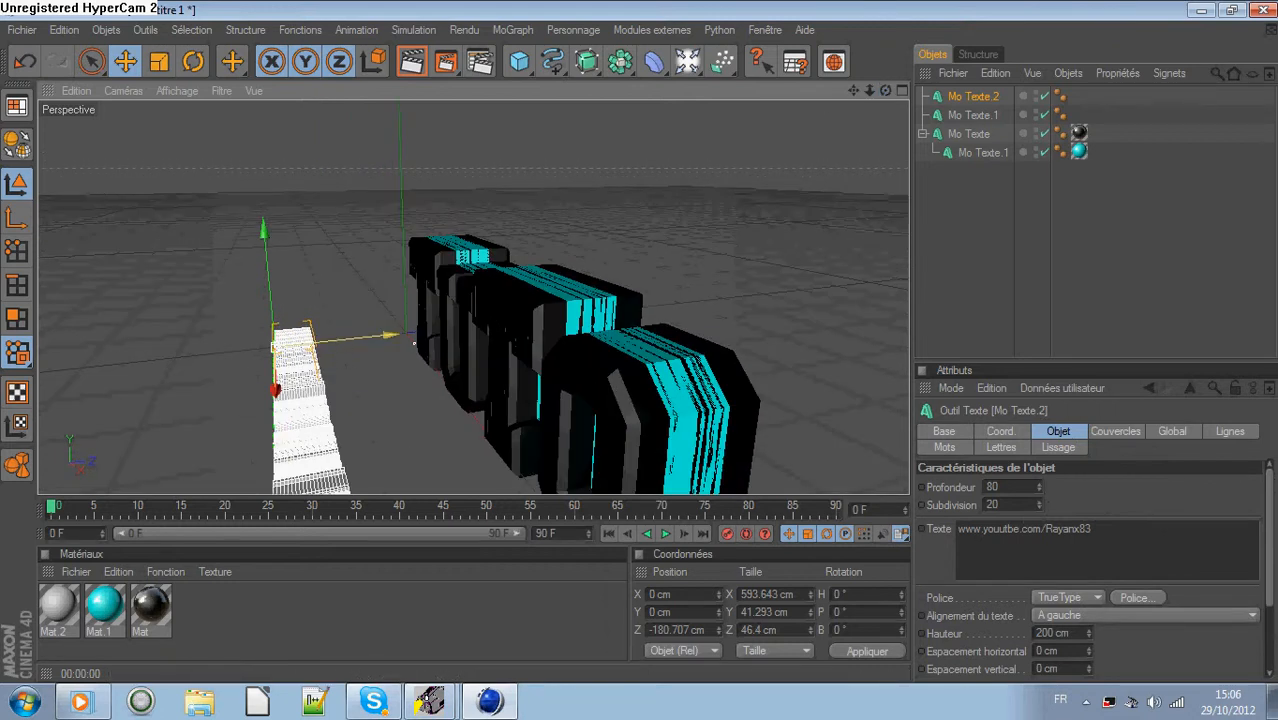
mouse_move(388, 335)
left_mouse_down()
mouse_move(403, 334)
mouse_move(388, 335)
left_mouse_up()
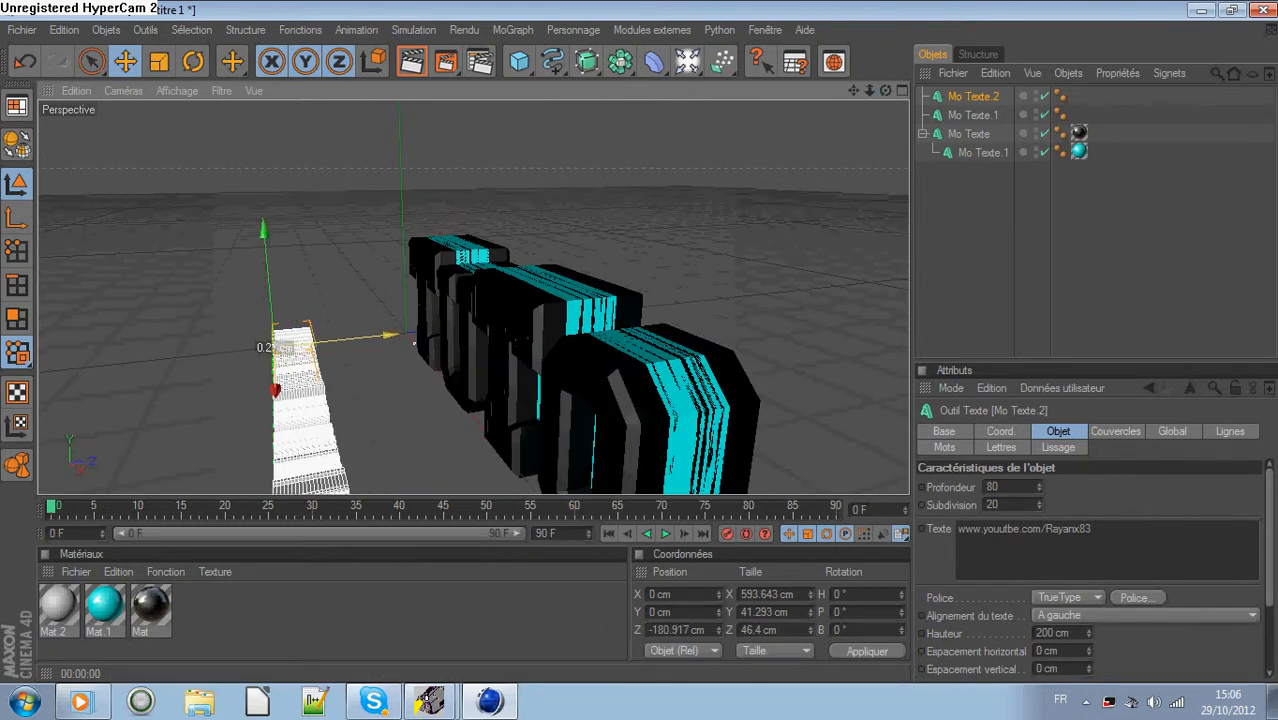
left_click(1027, 487)
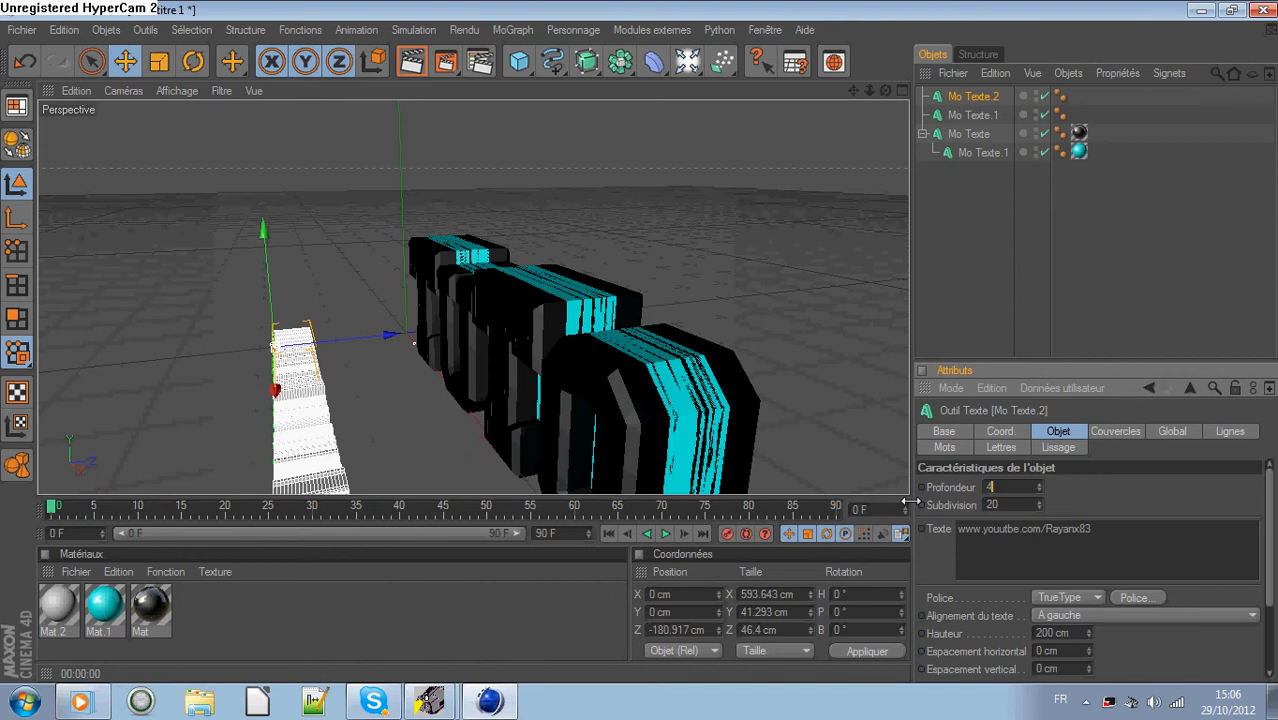
type("40")
key("Return")
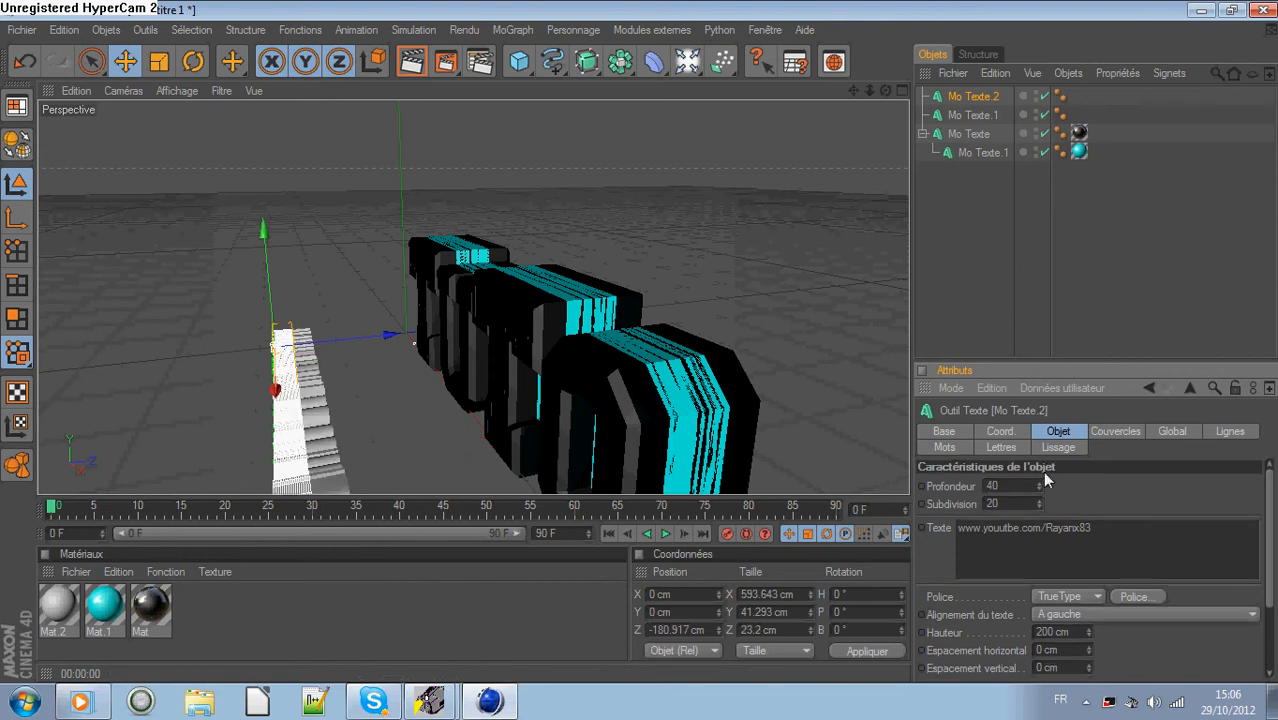
left_click_drag(390, 335, 401, 334)
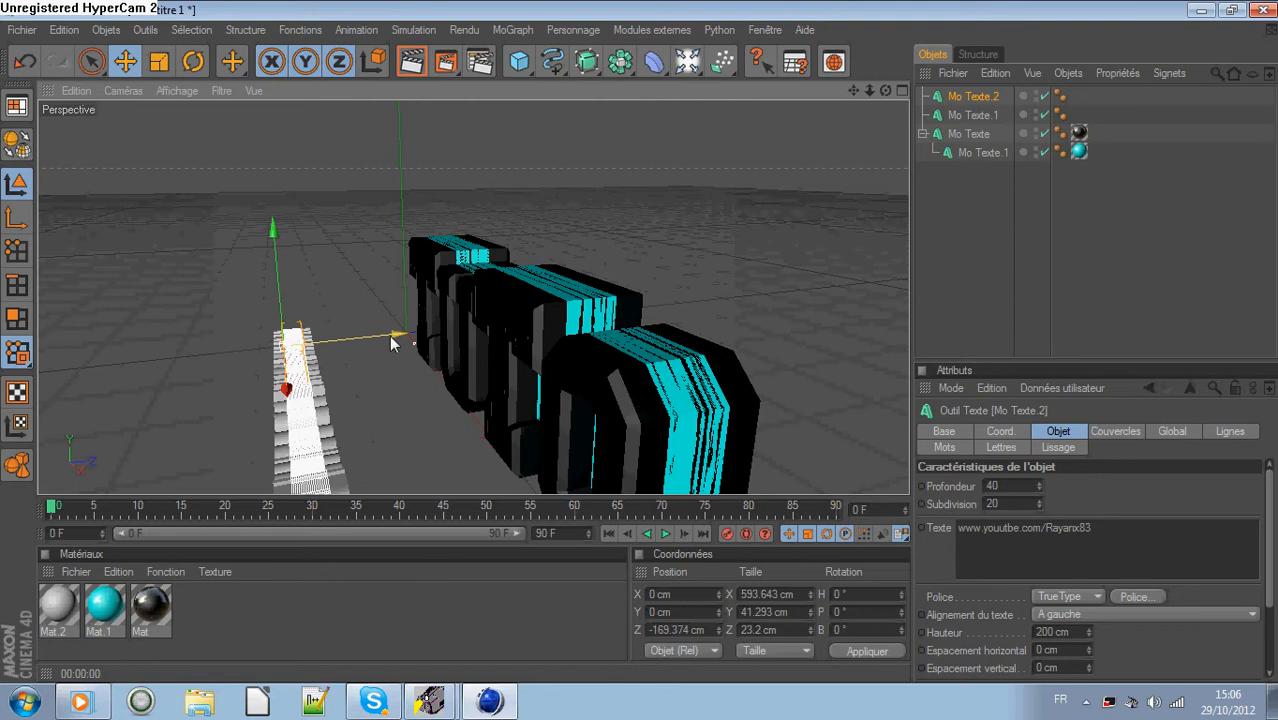
left_click_drag(869, 93, 911, 111)
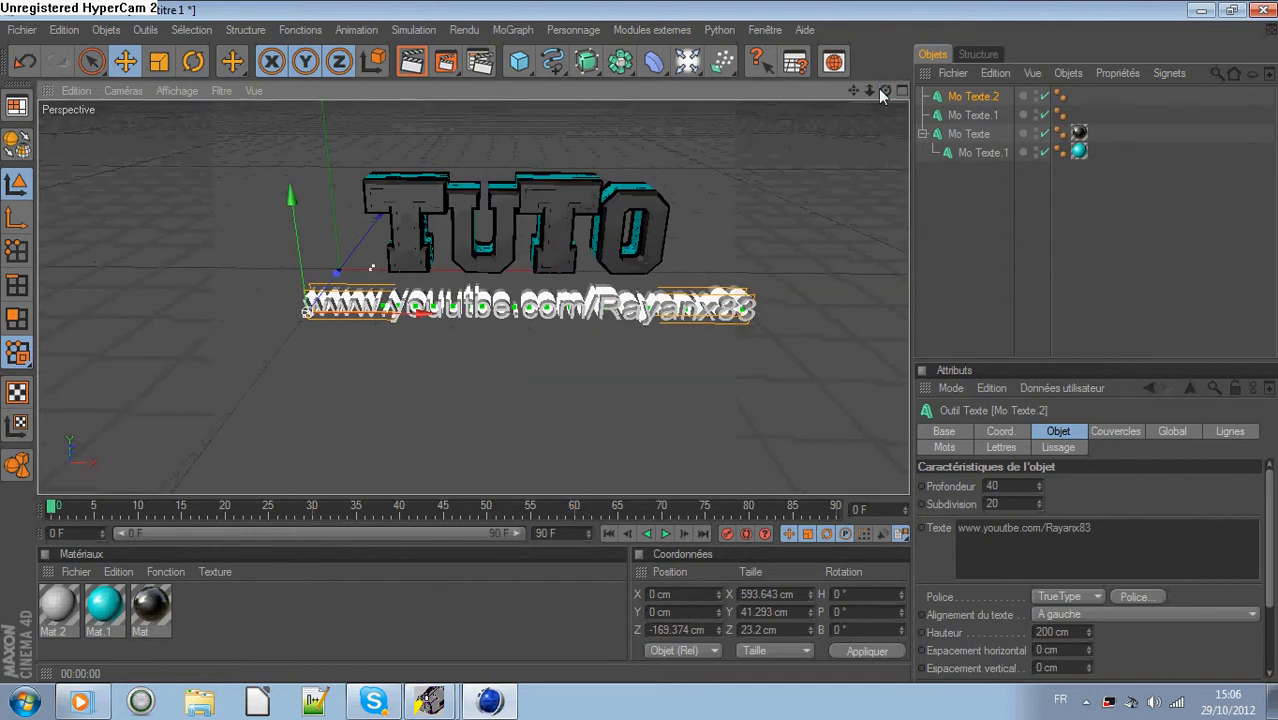
Apply the black Mat material to the top-level Mo Texte.1 and the cyan Mat.1 to Mo Texte.2, and preview the render.
left_click(247, 645)
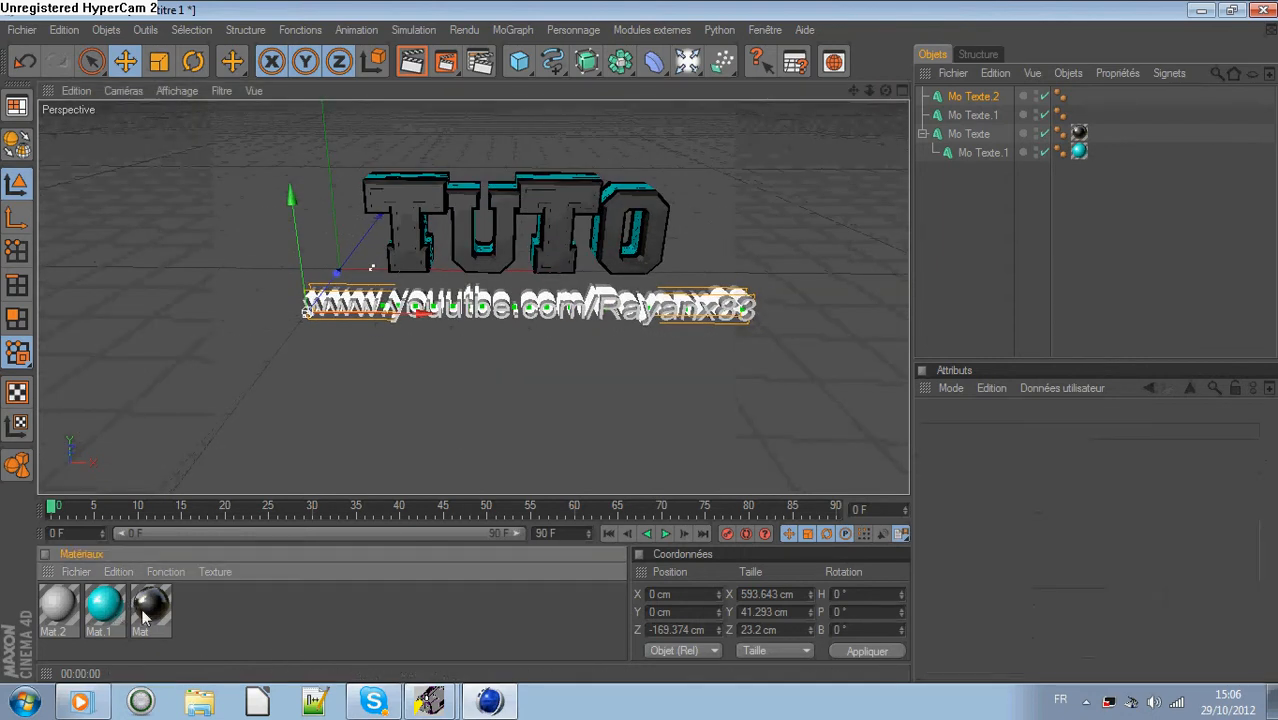
left_click_drag(978, 116, 978, 117)
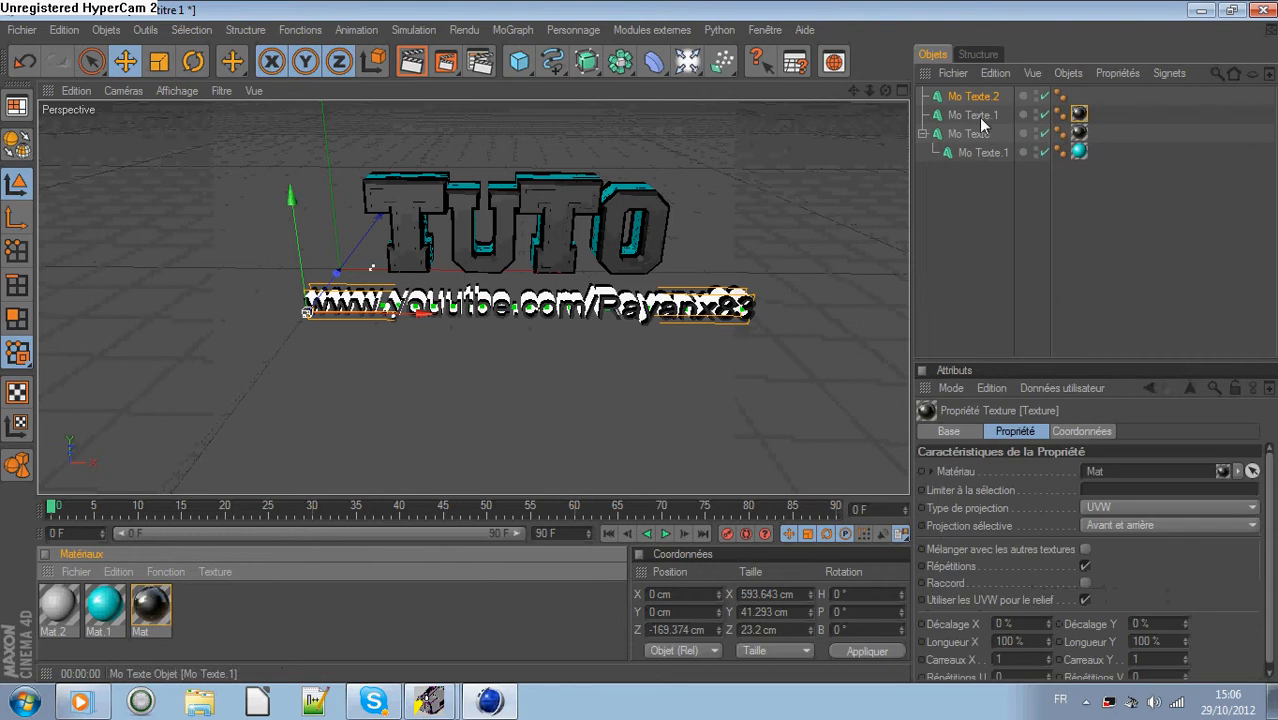
left_click_drag(118, 615, 1077, 95)
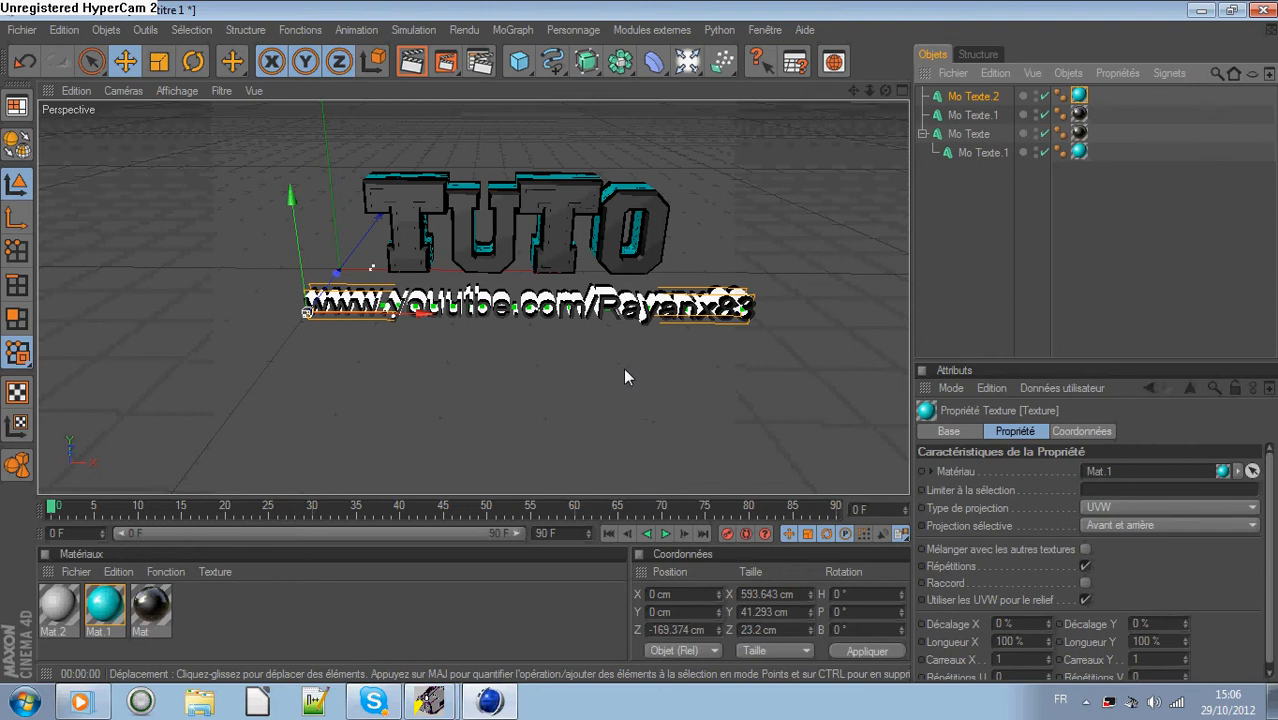
left_click(414, 62)
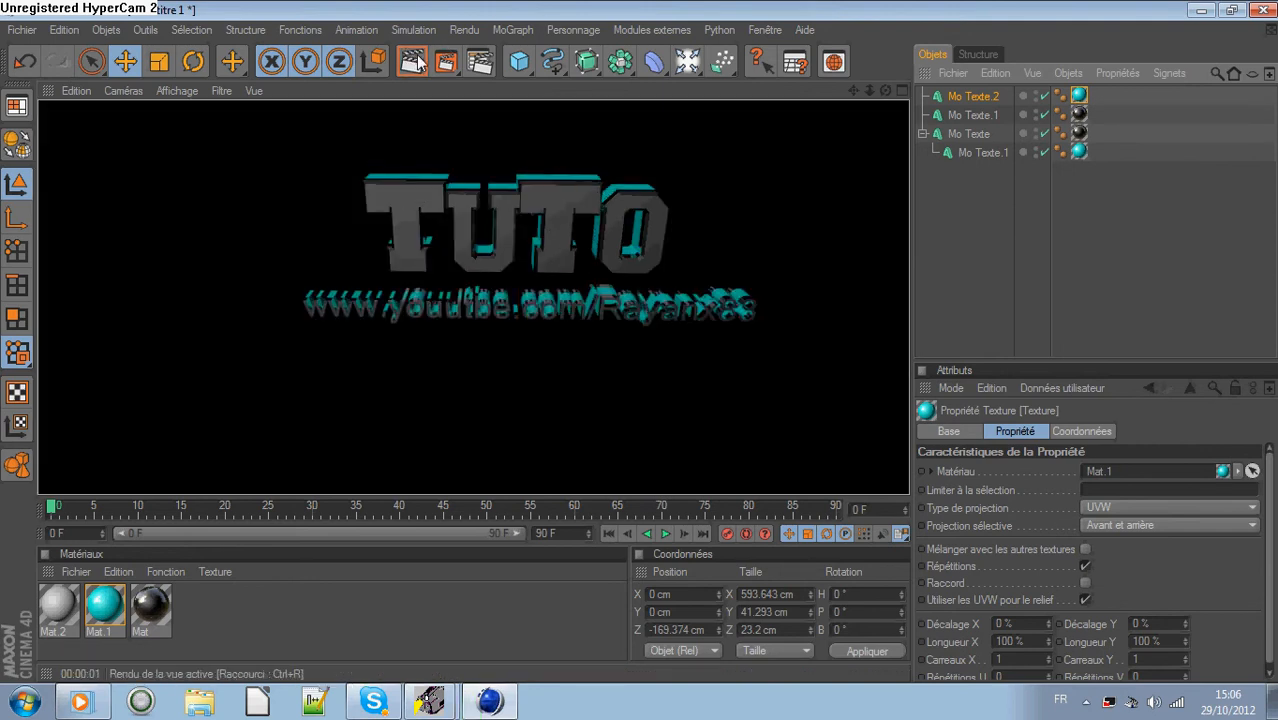
Nest the black web address text Mo Texte.1 under the cyan Mo Texte.2 and preview the render.
left_click(977, 99)
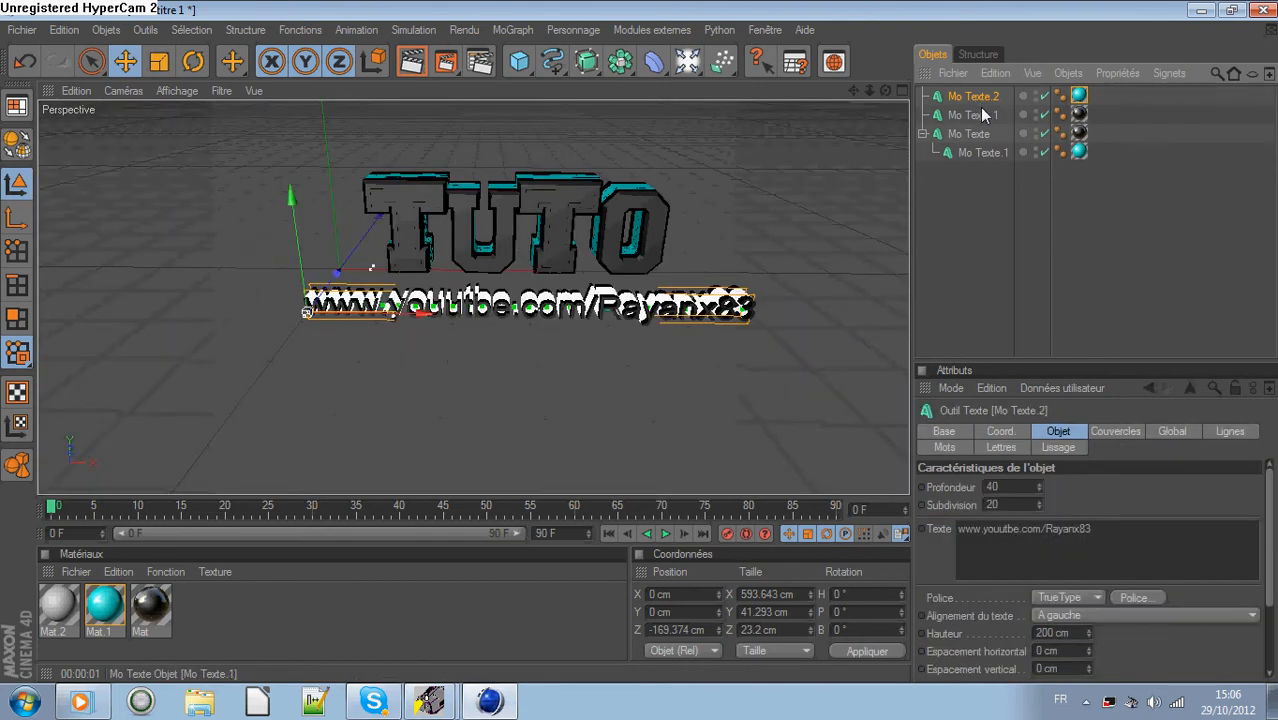
left_click_drag(984, 114, 989, 95)
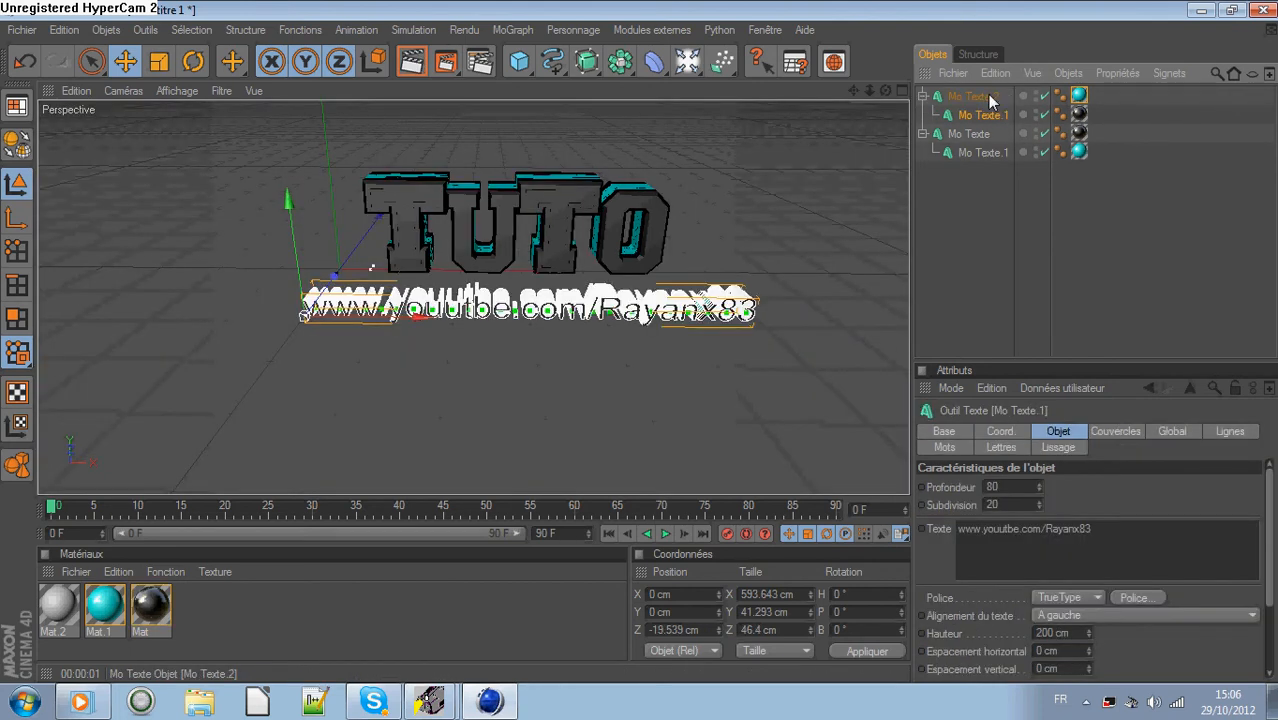
left_click(412, 63)
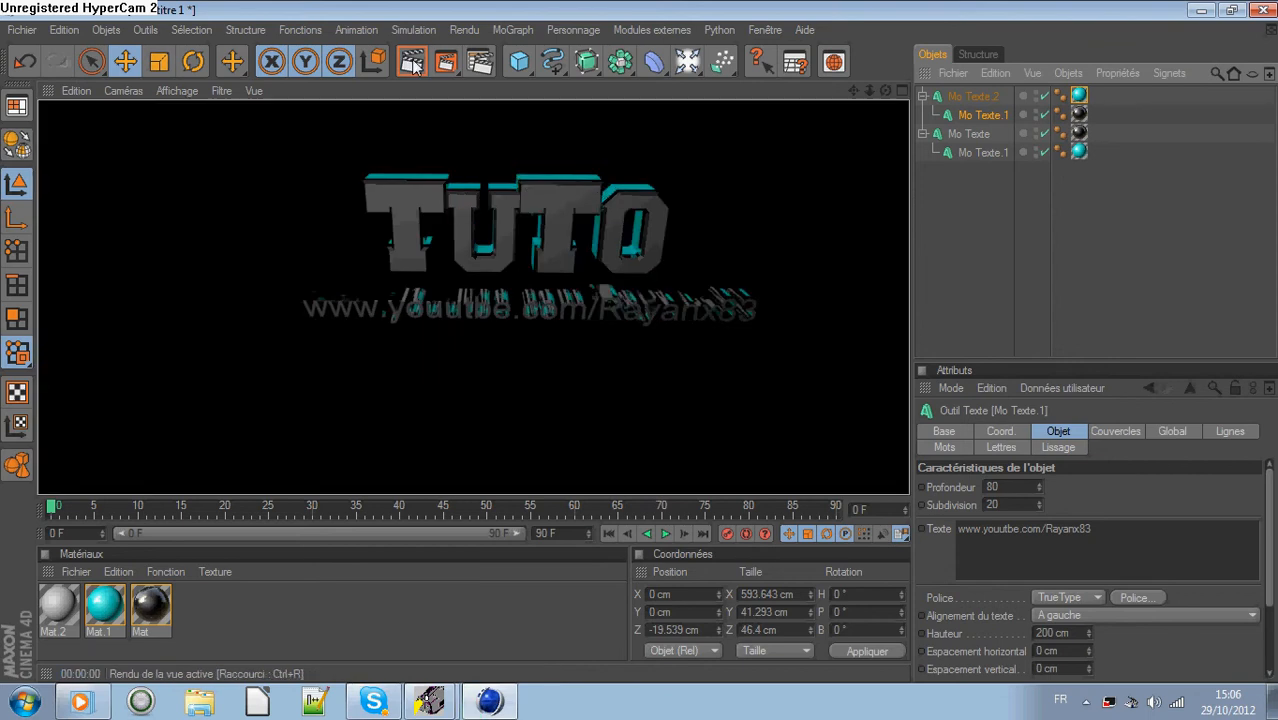
Move the Mo Texte.2 group below the Mo Texte group in the object hierarchy and preview the render.
left_click(984, 205)
left_click(988, 99)
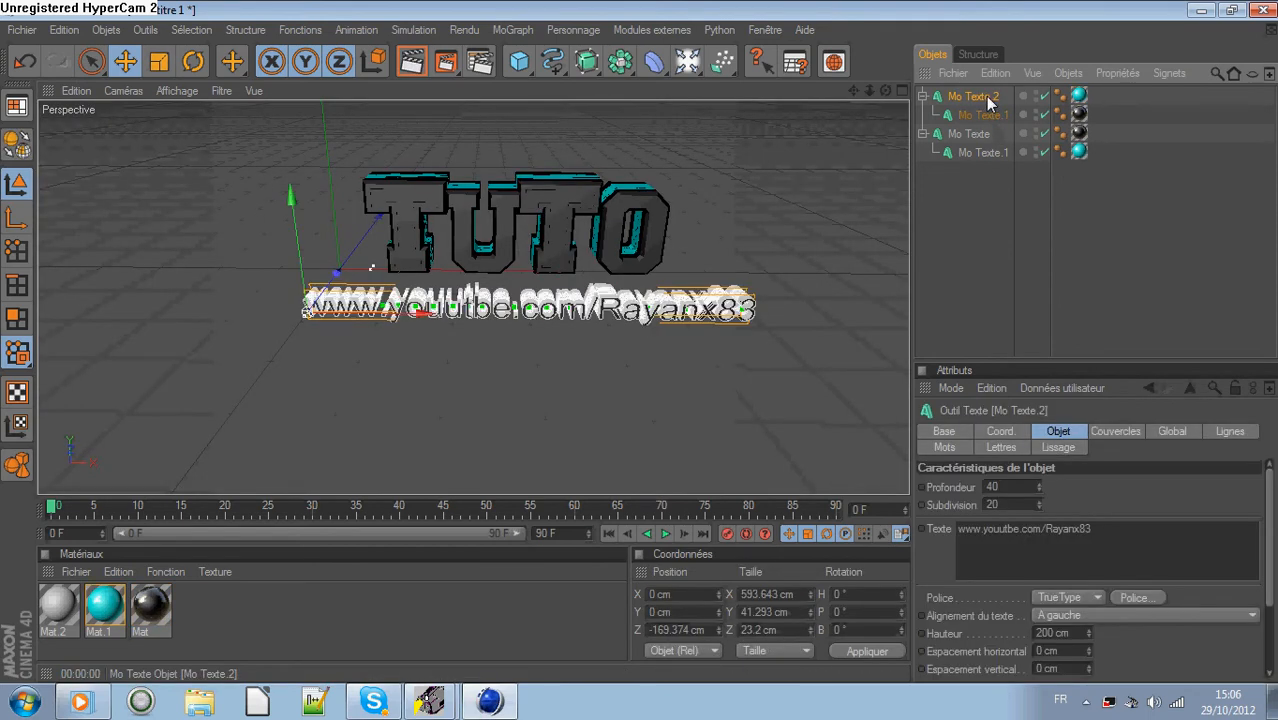
left_click_drag(987, 99, 973, 173)
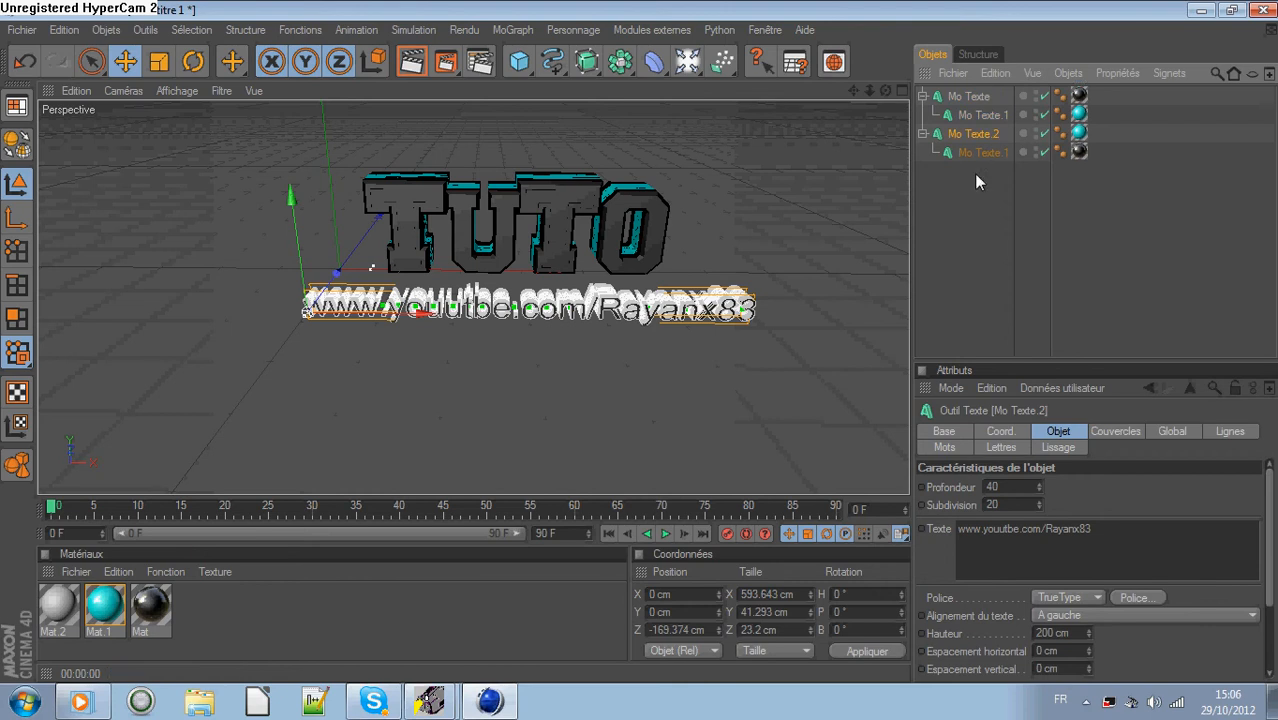
left_click(984, 205)
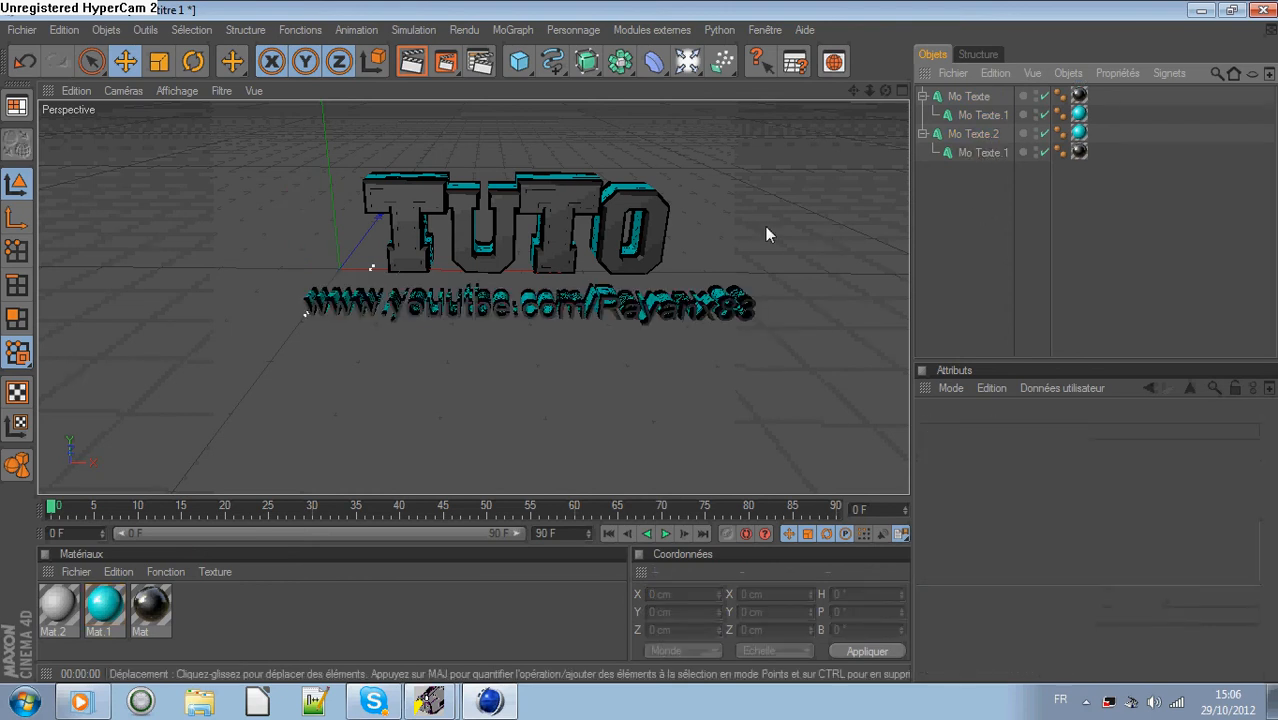
left_click_drag(886, 90, 886, 66)
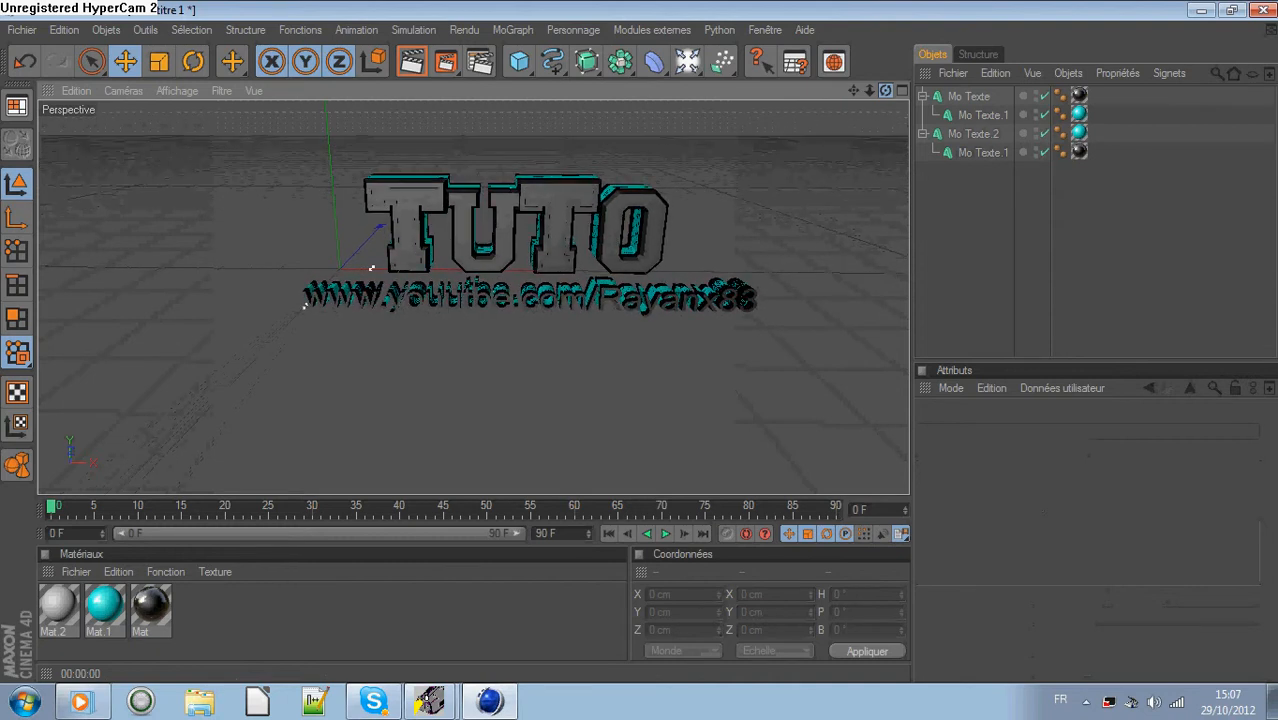
left_click(424, 64)
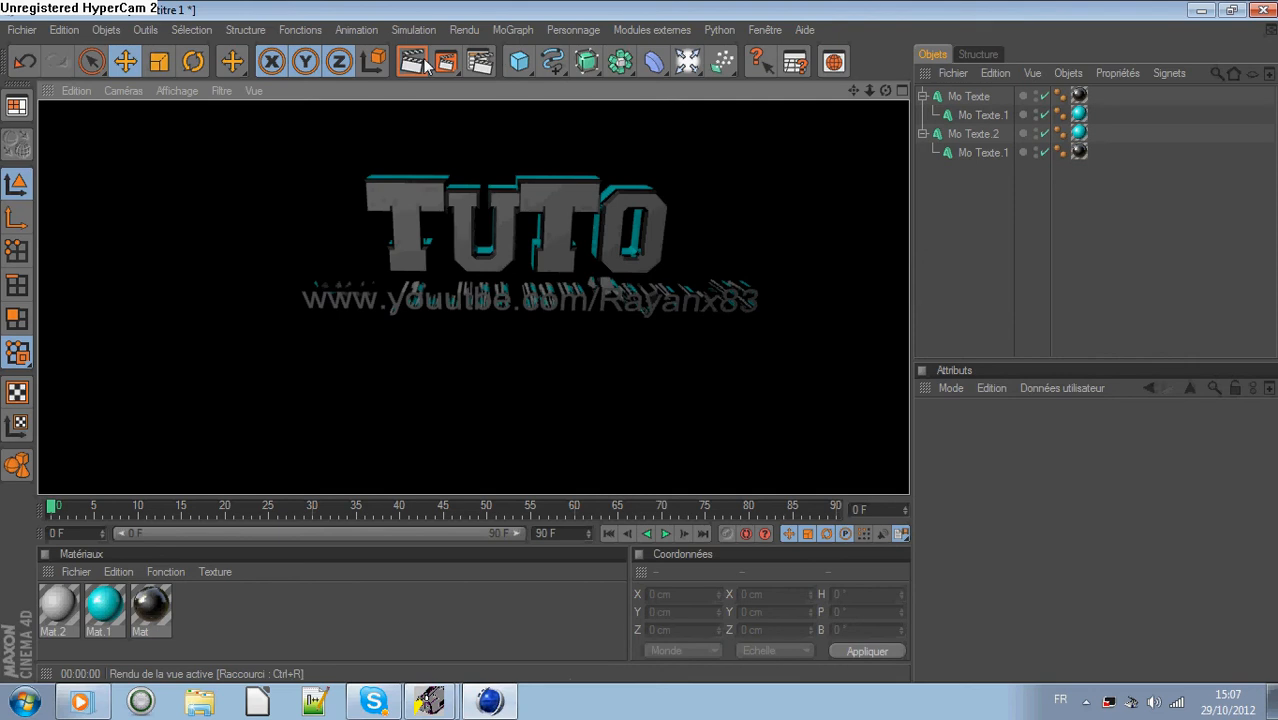
Put the Mo Texte.2 group back above the Mo Texte group in the object hierarchy.
left_click(987, 131)
left_click_drag(990, 133, 981, 96)
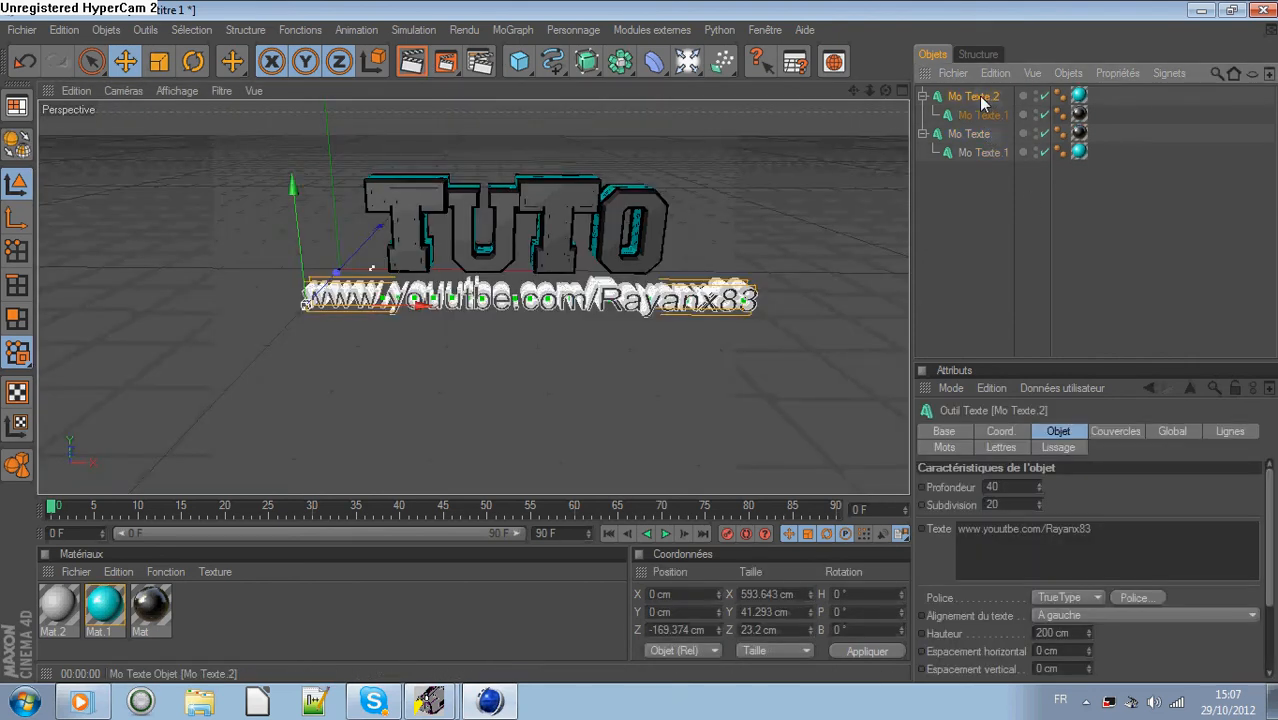
Move the web address group along X to about -12.3 cm and preview the render.
left_click_drag(420, 304, 392, 304)
left_click_drag(397, 306, 413, 306)
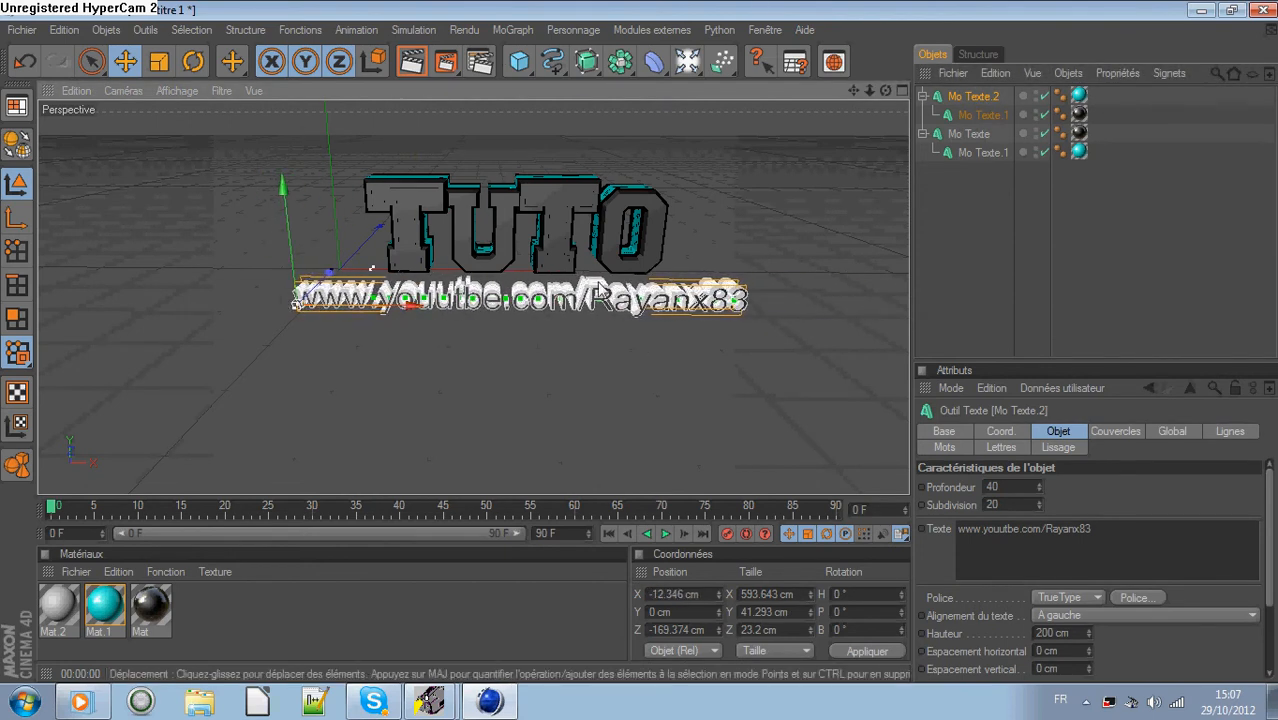
left_click(412, 62)
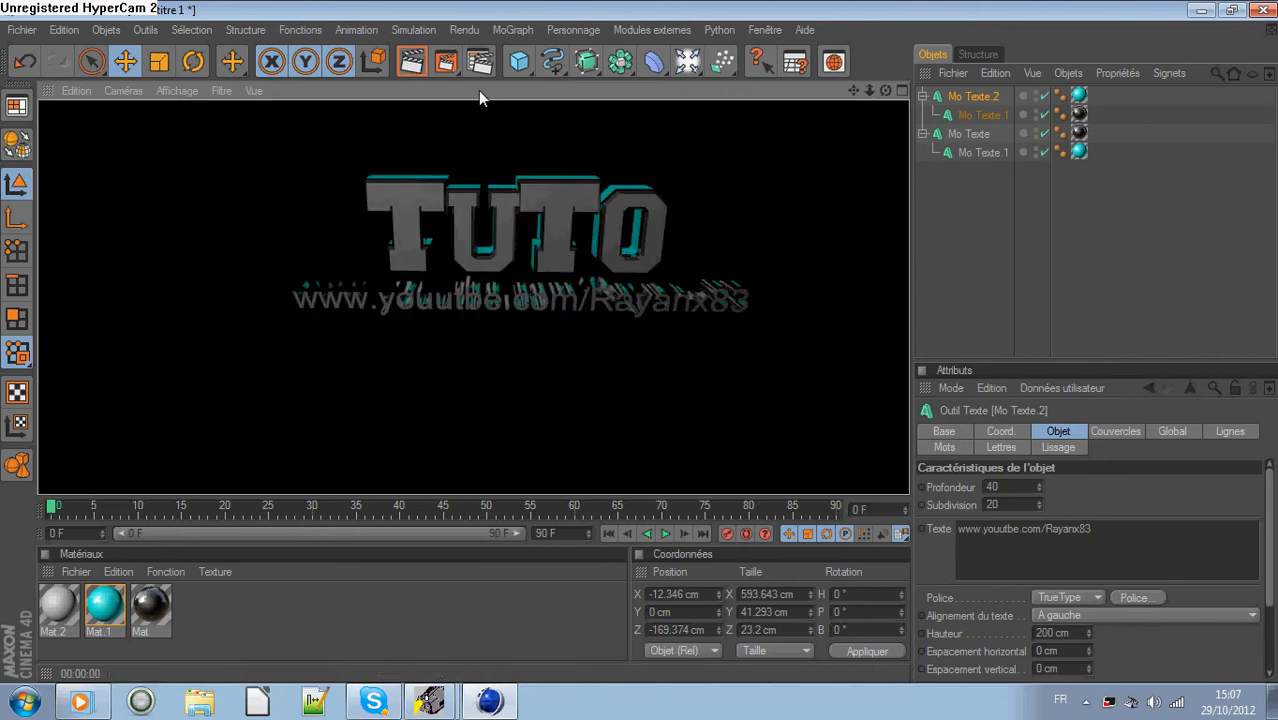
In the render output settings, choose the 320 x 240 screen preset and render only the current image (Image courante).
left_click(479, 63)
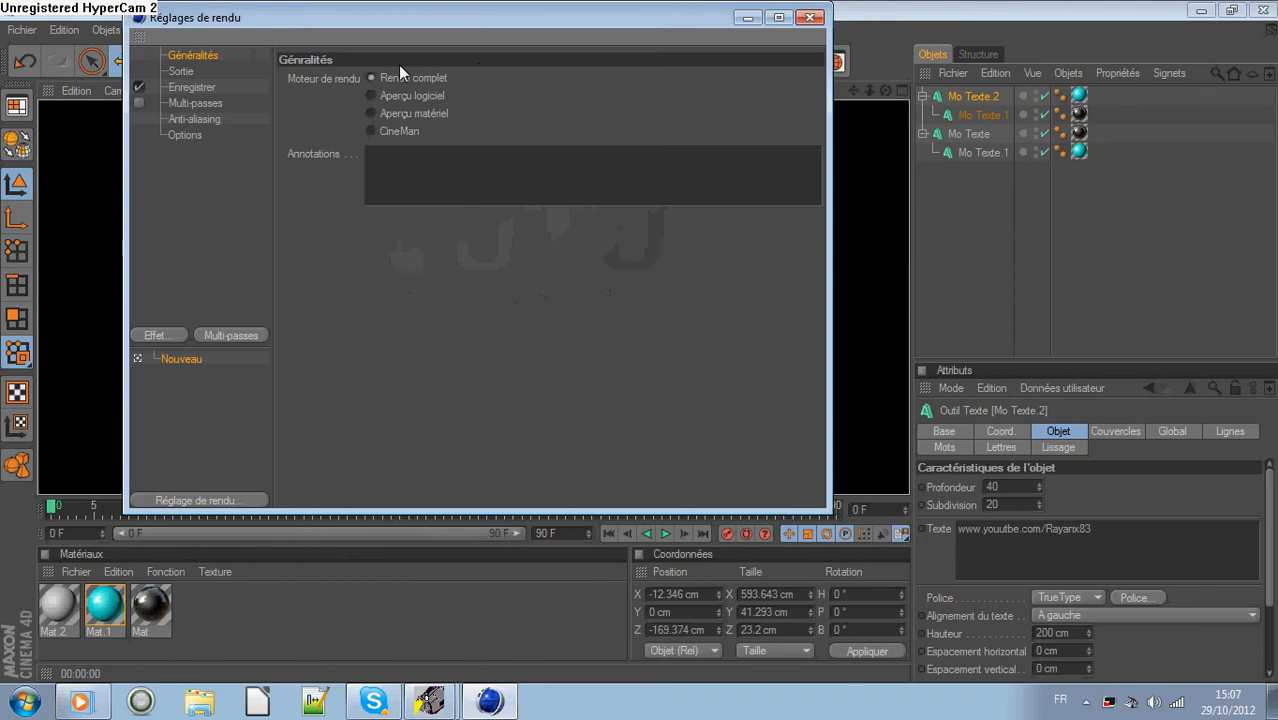
left_click(179, 72)
left_click(297, 79)
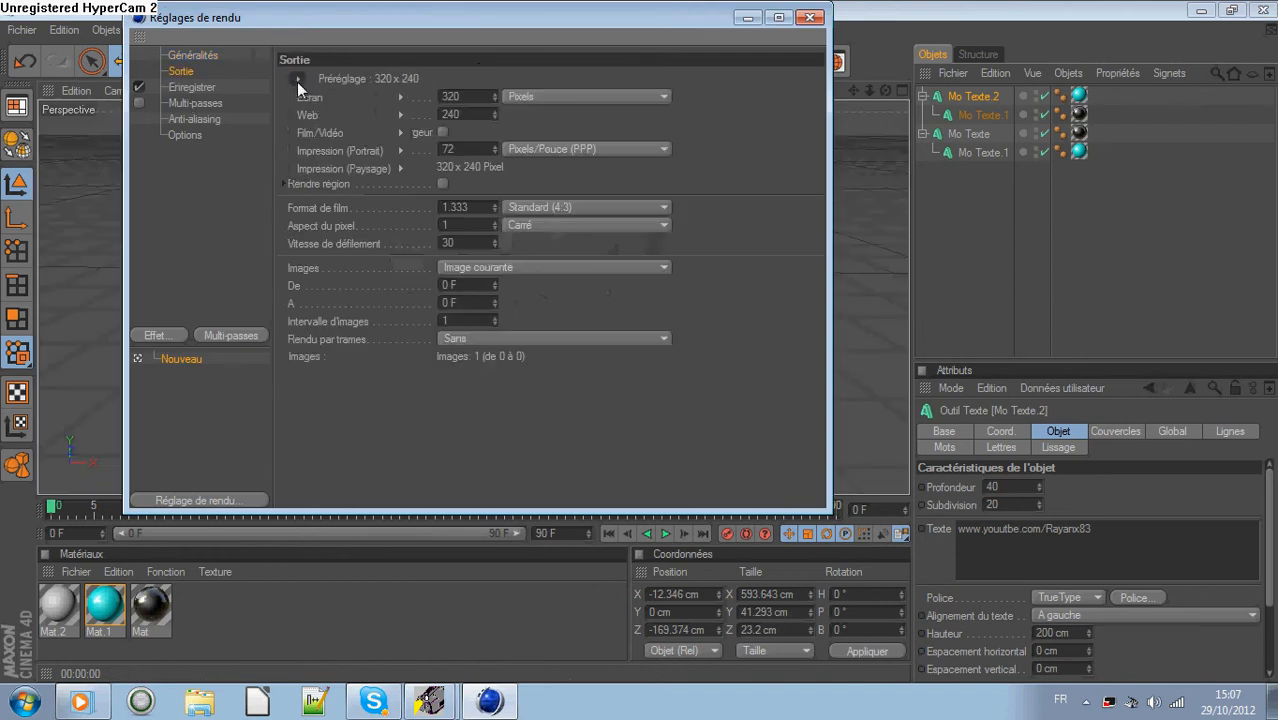
mouse_move(330, 97)
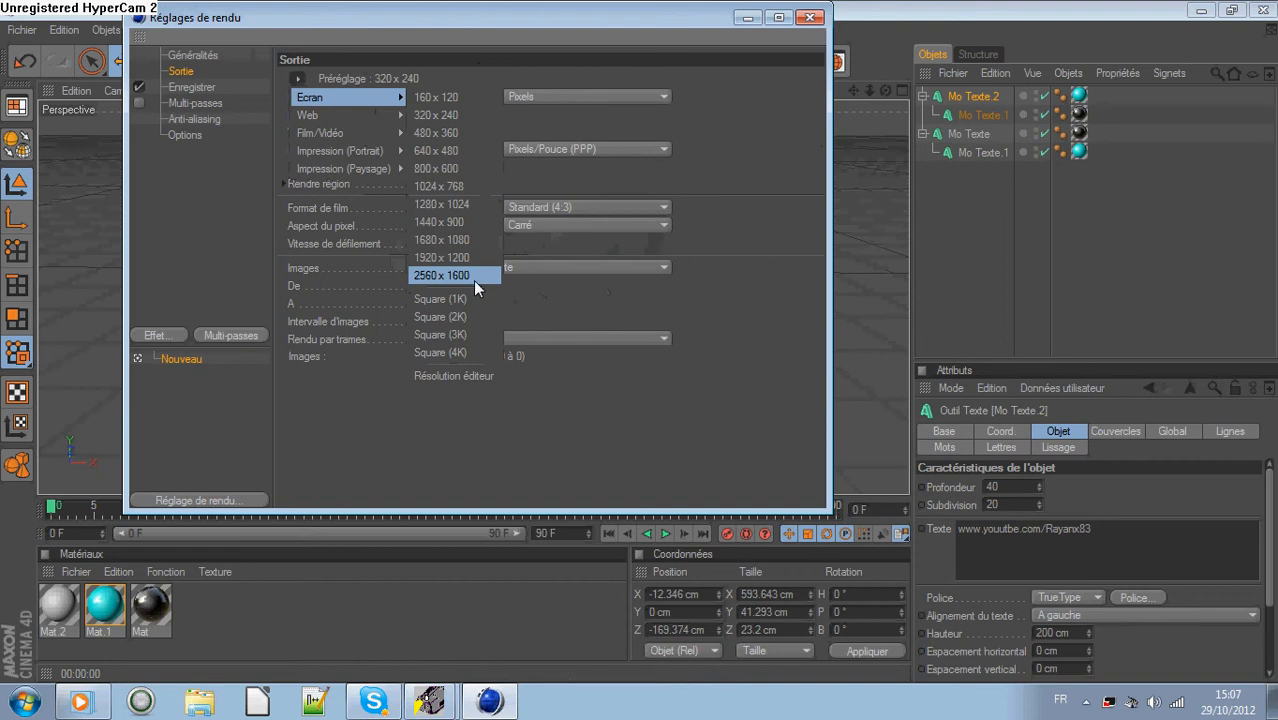
left_click(473, 101)
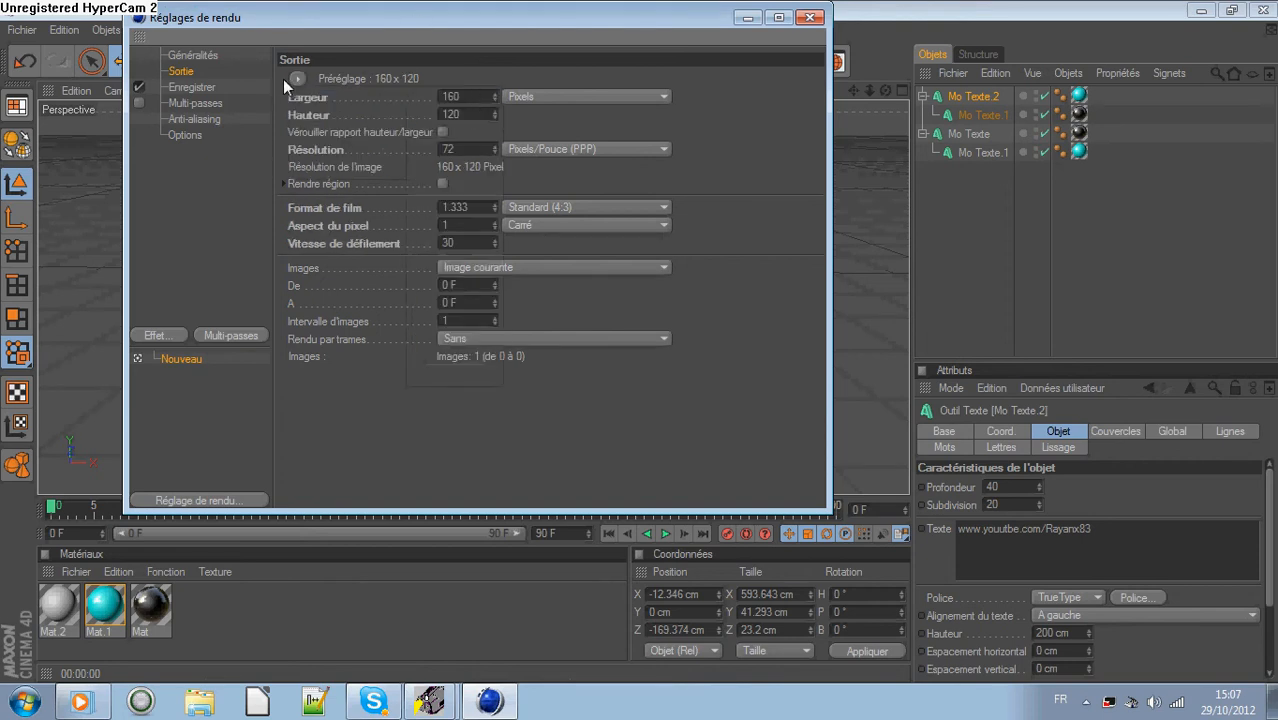
left_click(297, 79)
mouse_move(318, 95)
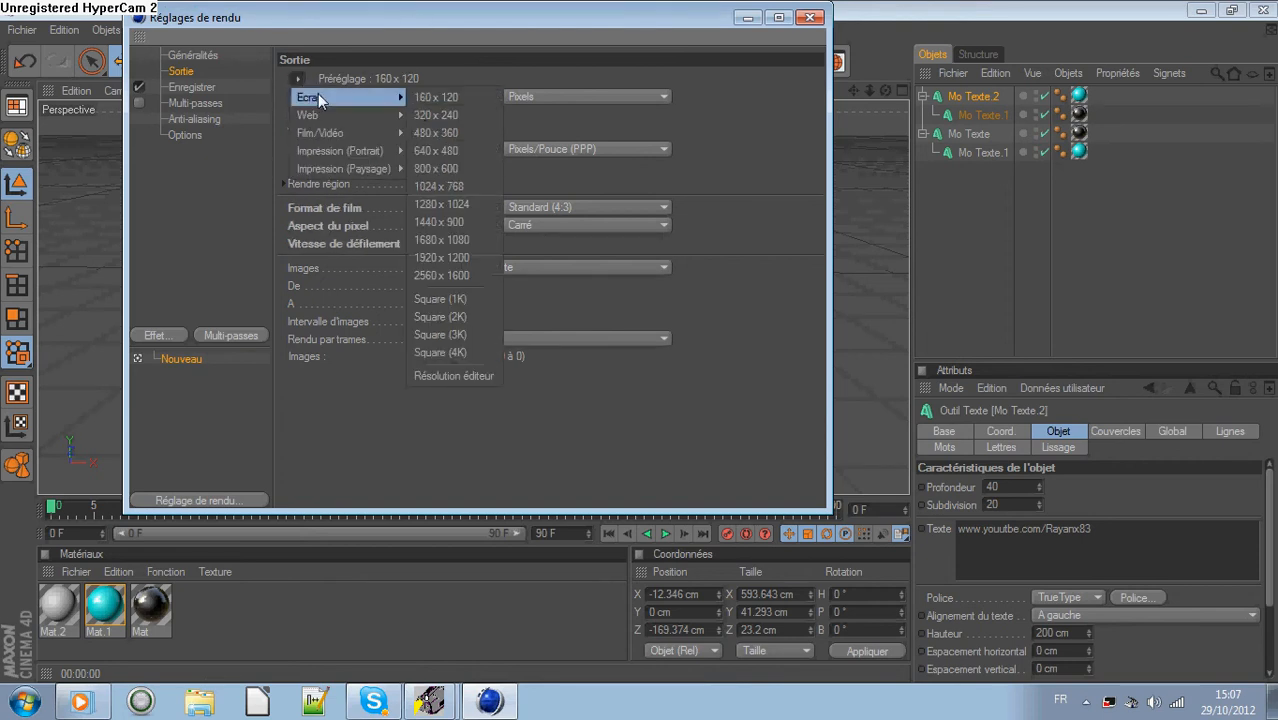
left_click(468, 116)
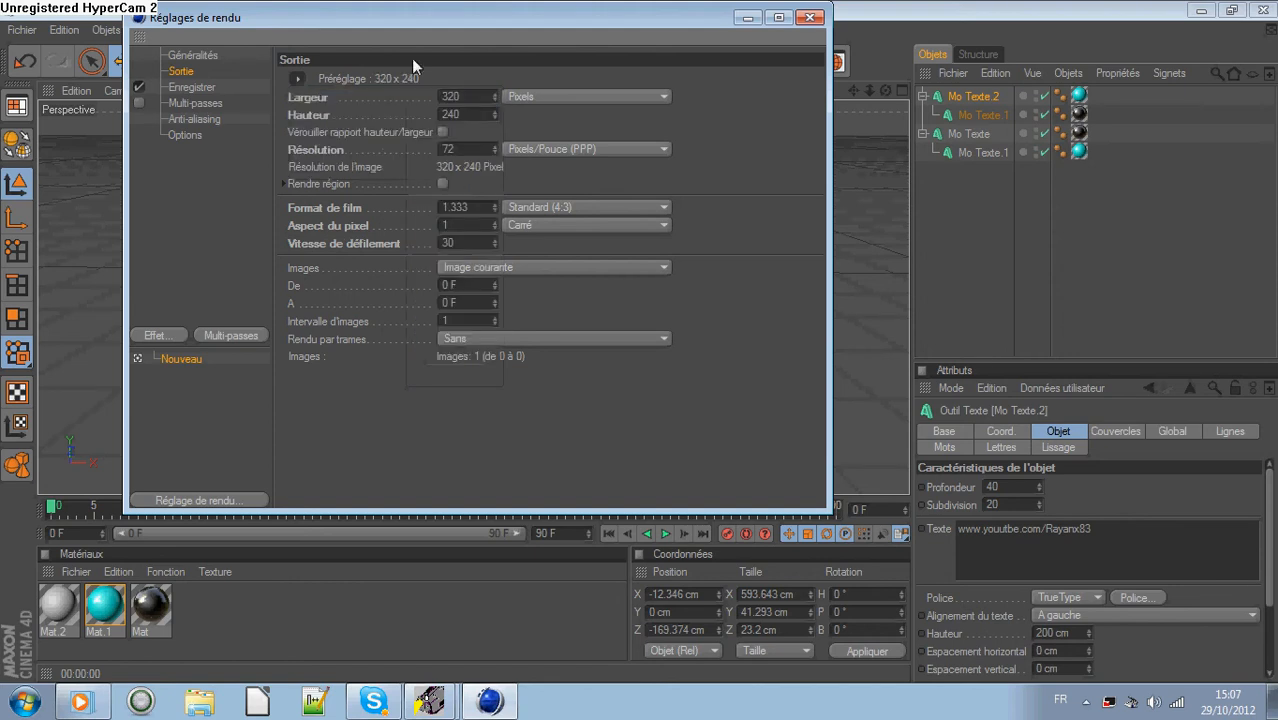
left_click(541, 265)
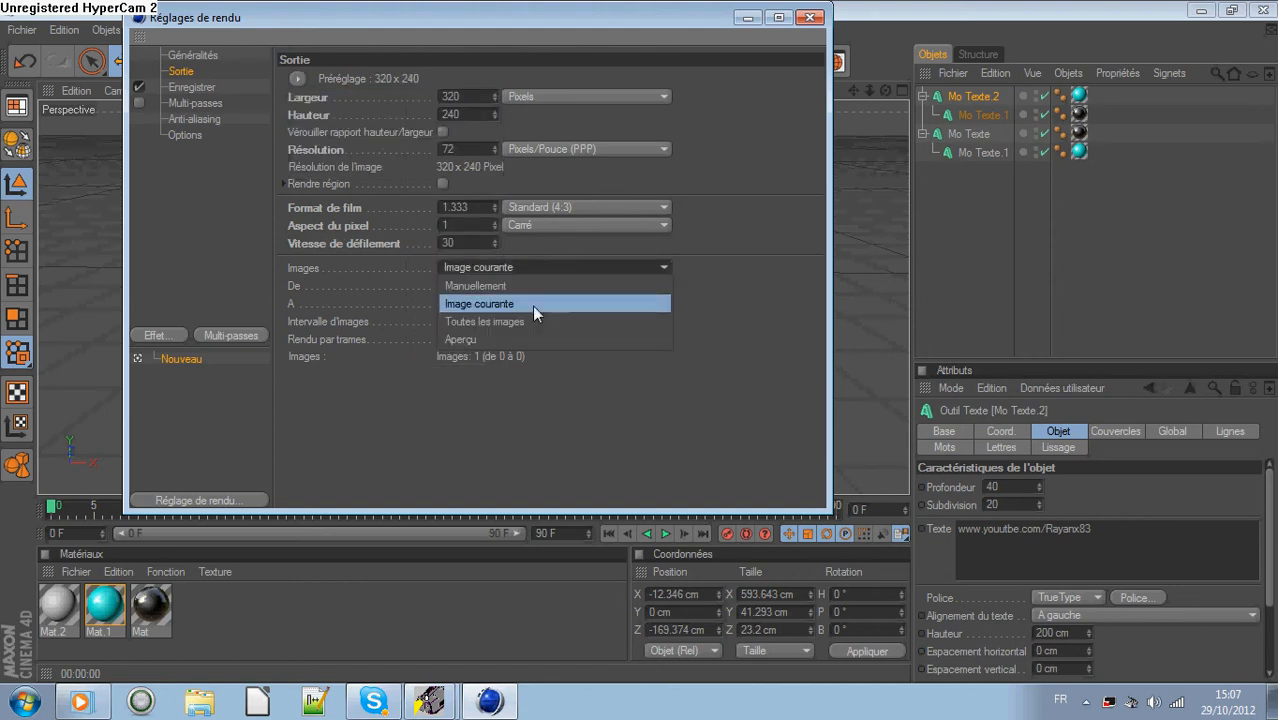
left_click(533, 300)
Set the render's save path to a file named TuTo on the desktop.
left_click(191, 88)
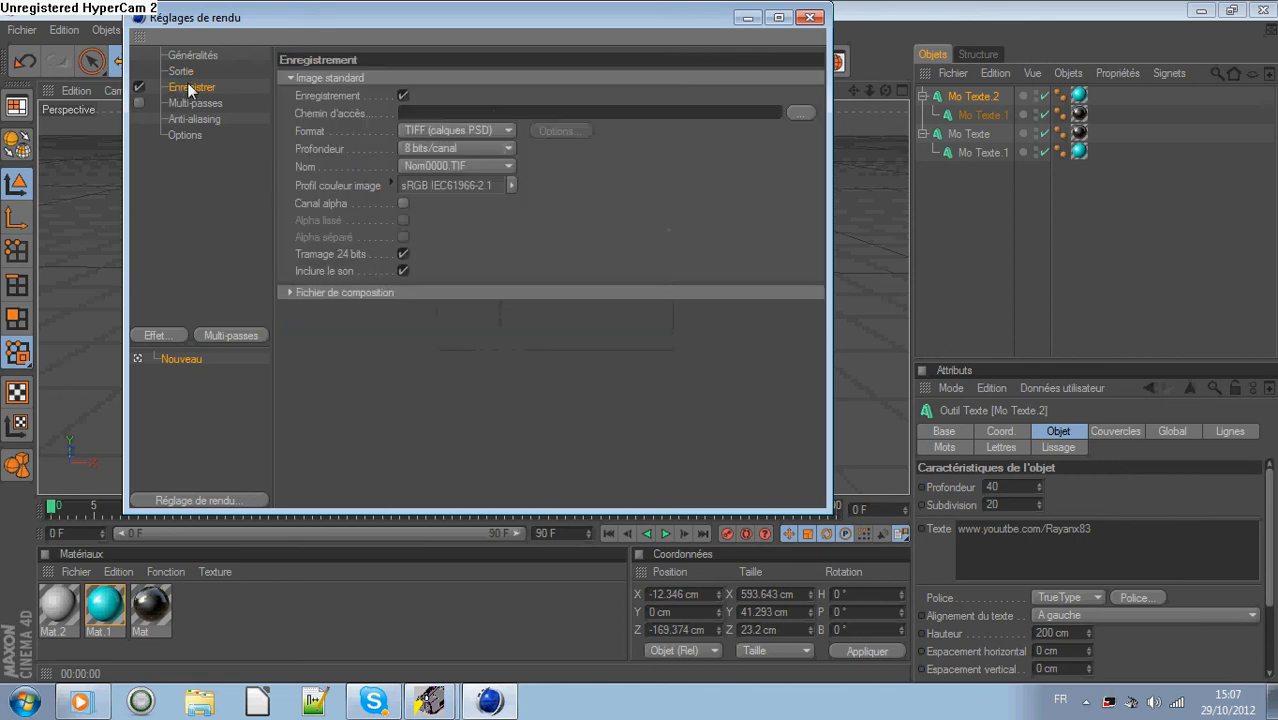
left_click(801, 113)
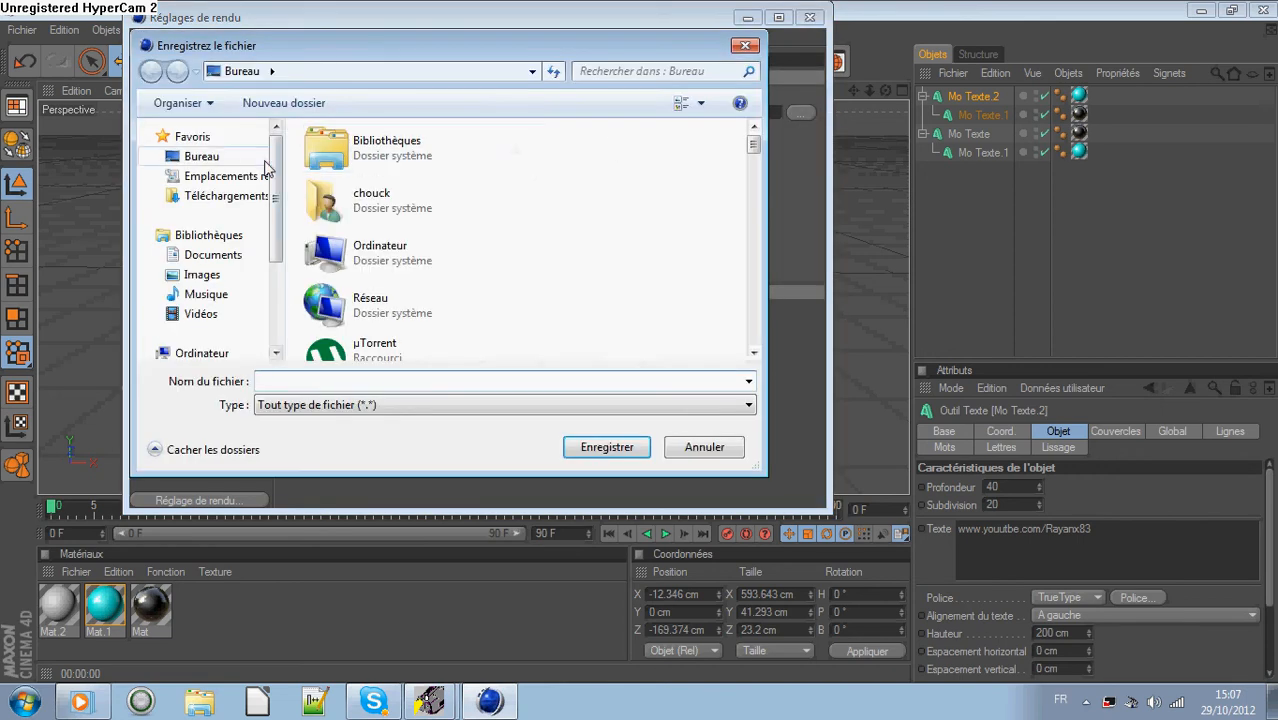
left_click(224, 158)
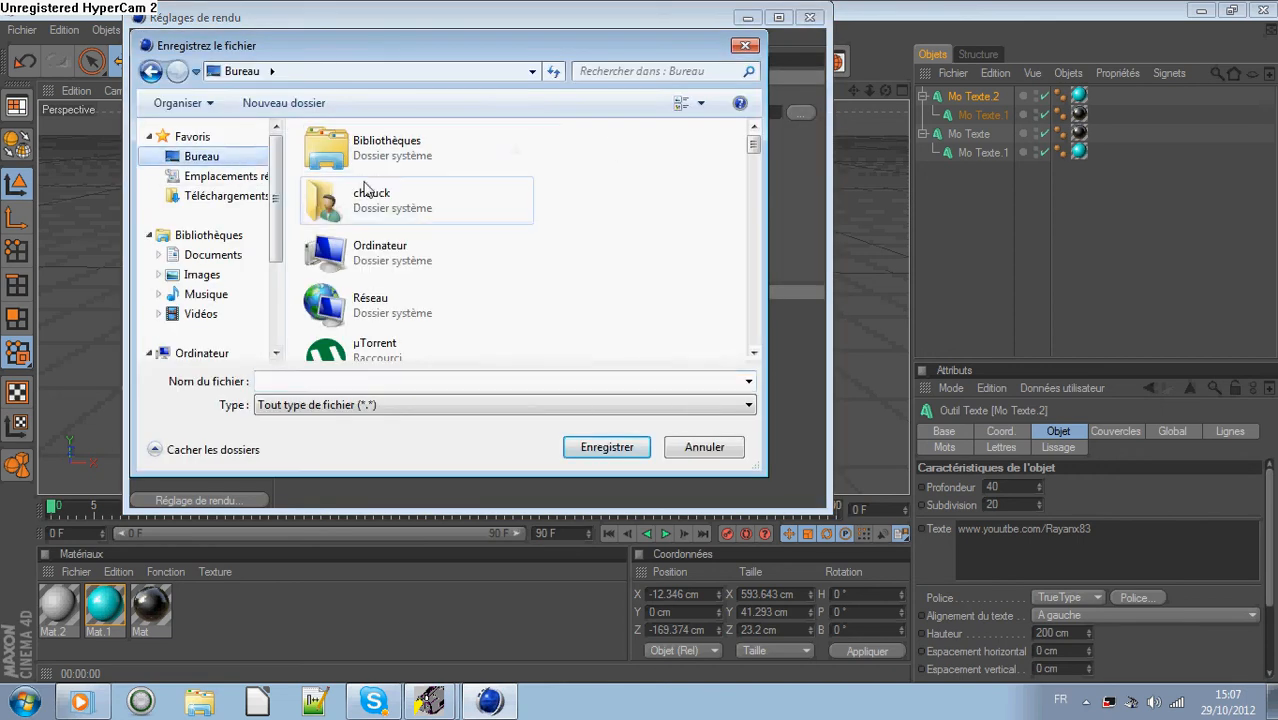
left_click(520, 378)
type("TuTo")
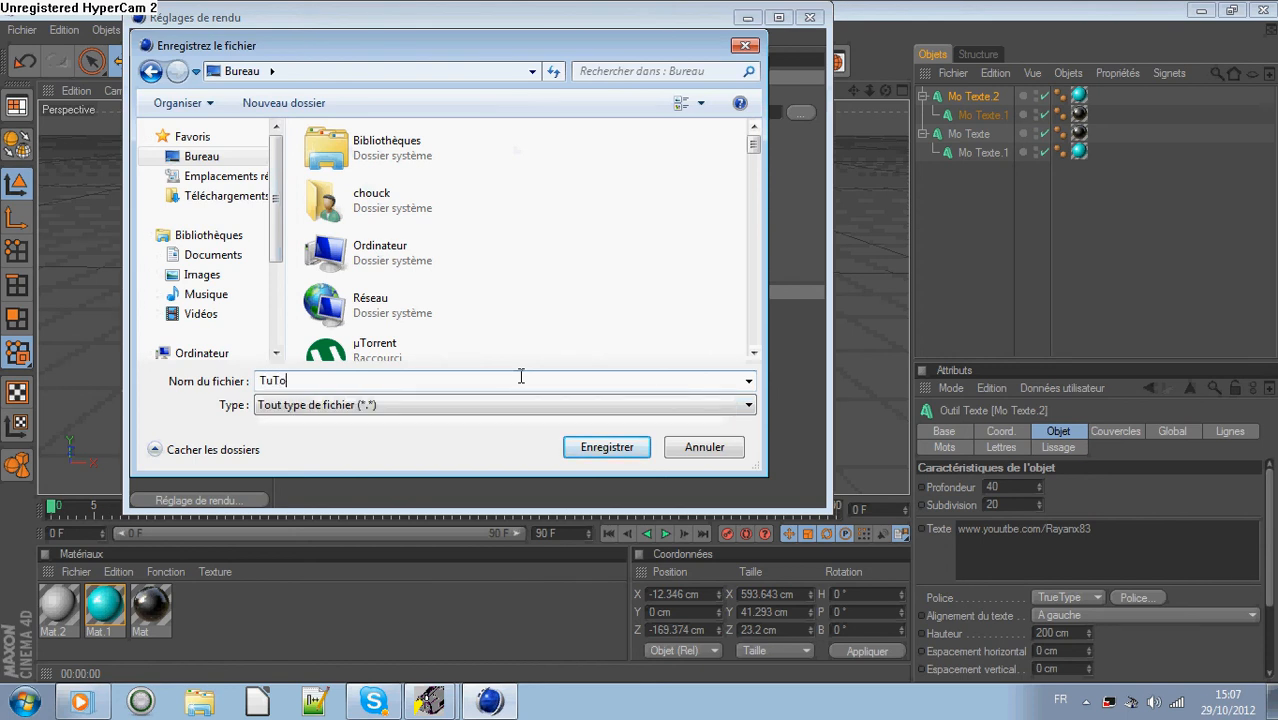
left_click(607, 449)
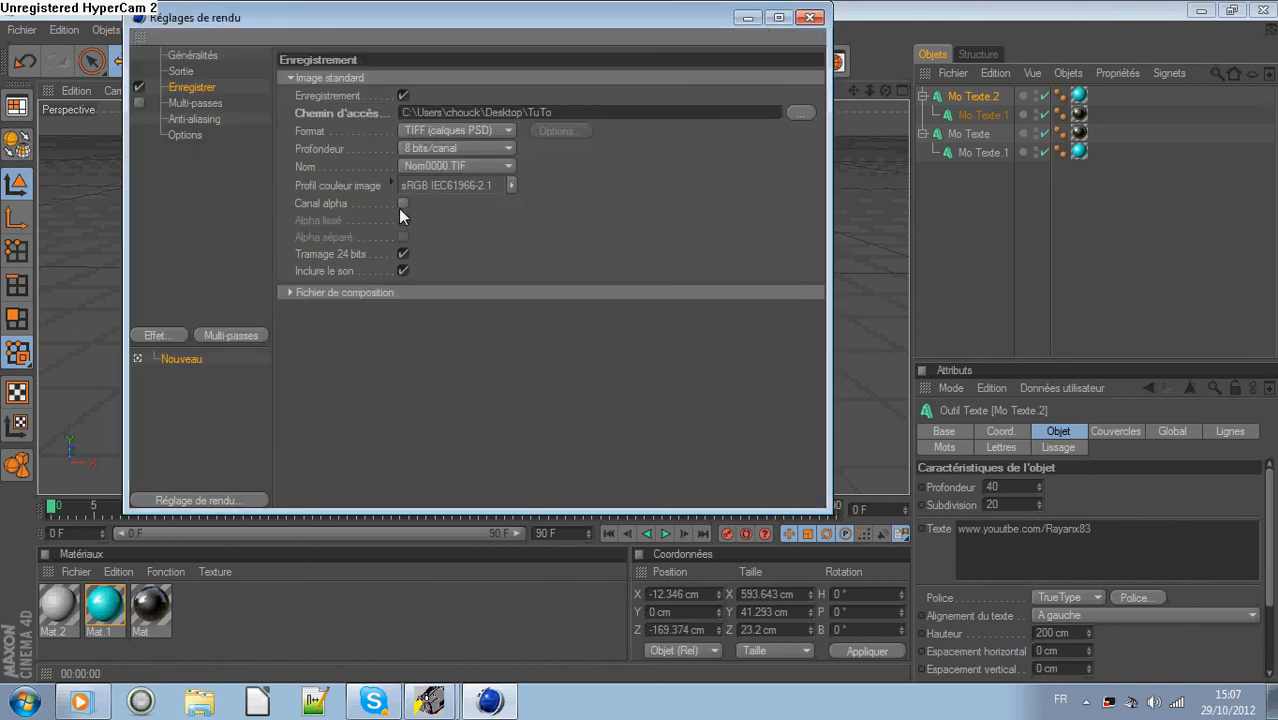
Keep the colour depth at 8 bits per channel, set anti-aliasing to Au mieux, and close the render settings.
left_click(461, 148)
left_click(464, 146)
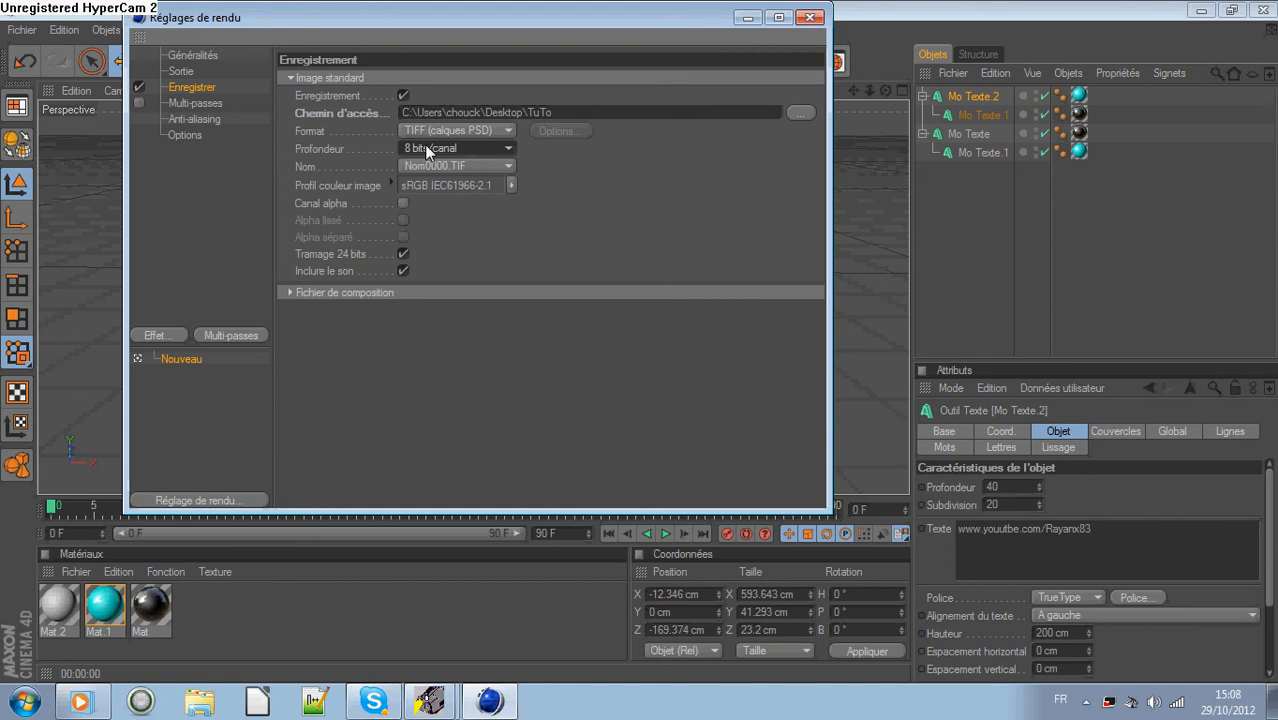
left_click(200, 103)
left_click(210, 120)
left_click(470, 80)
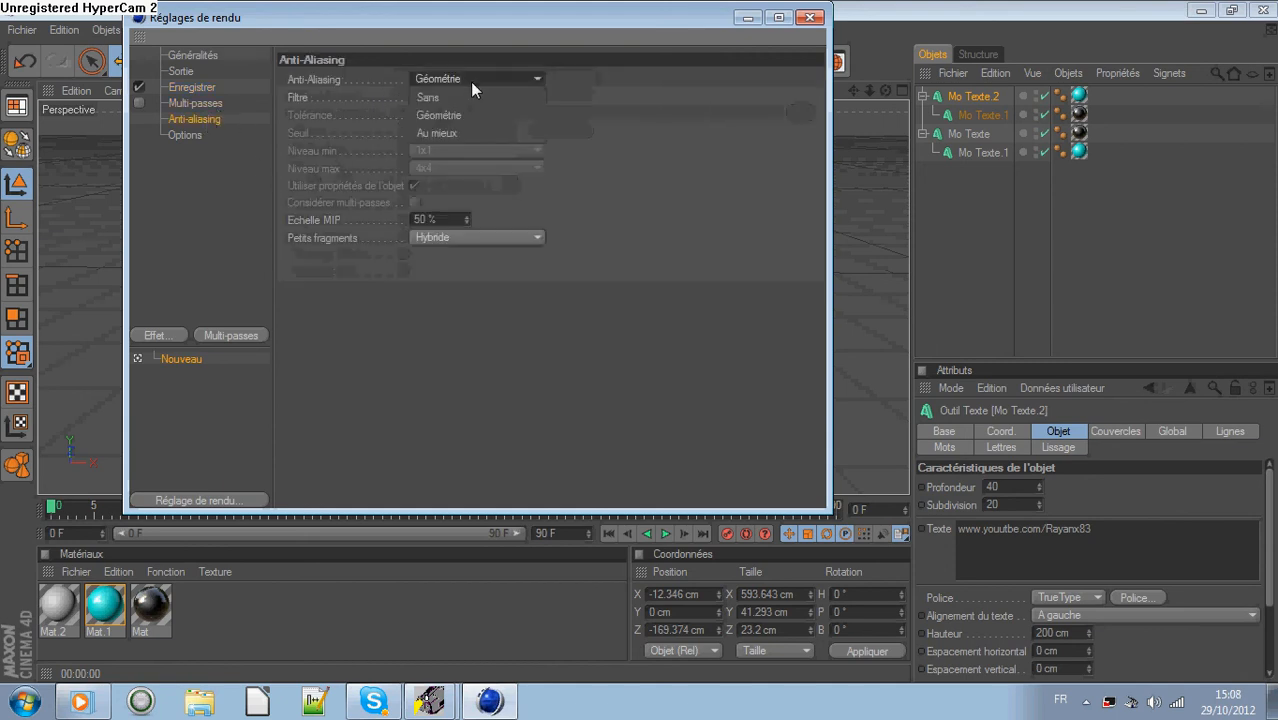
left_click(468, 125)
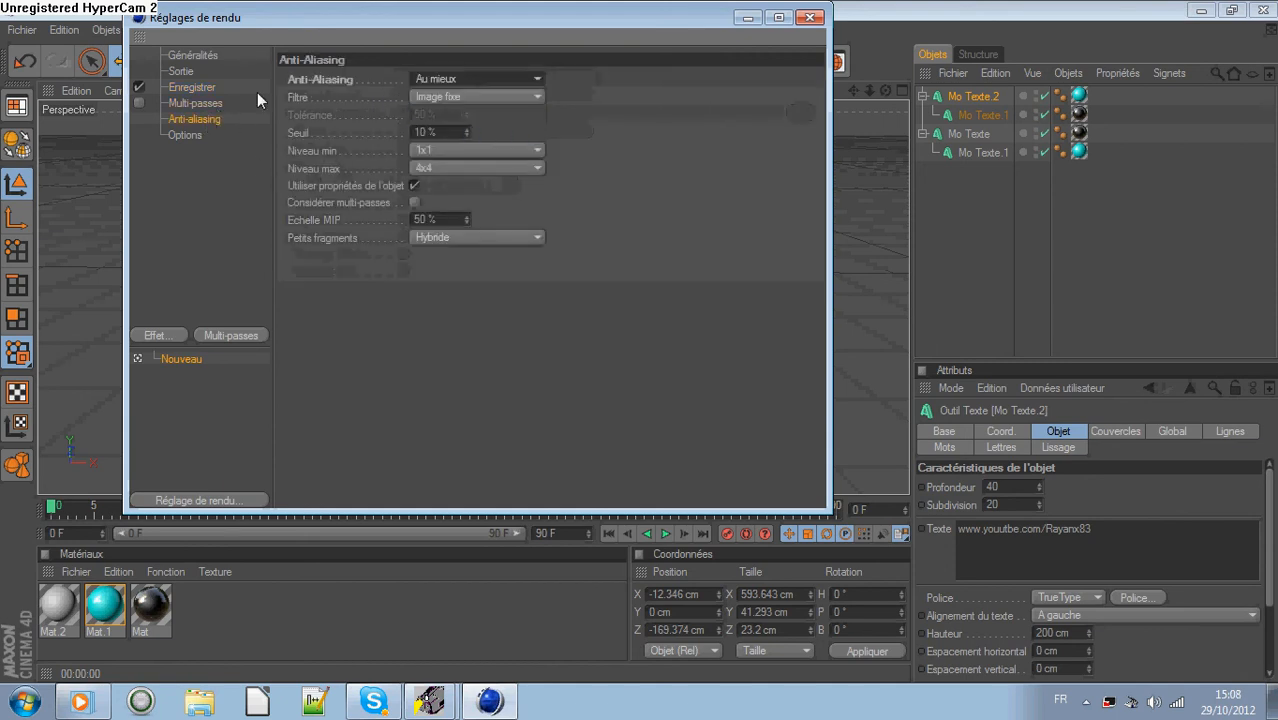
left_click(810, 17)
Render the scene to the picture viewer and close the viewer.
left_click(443, 63)
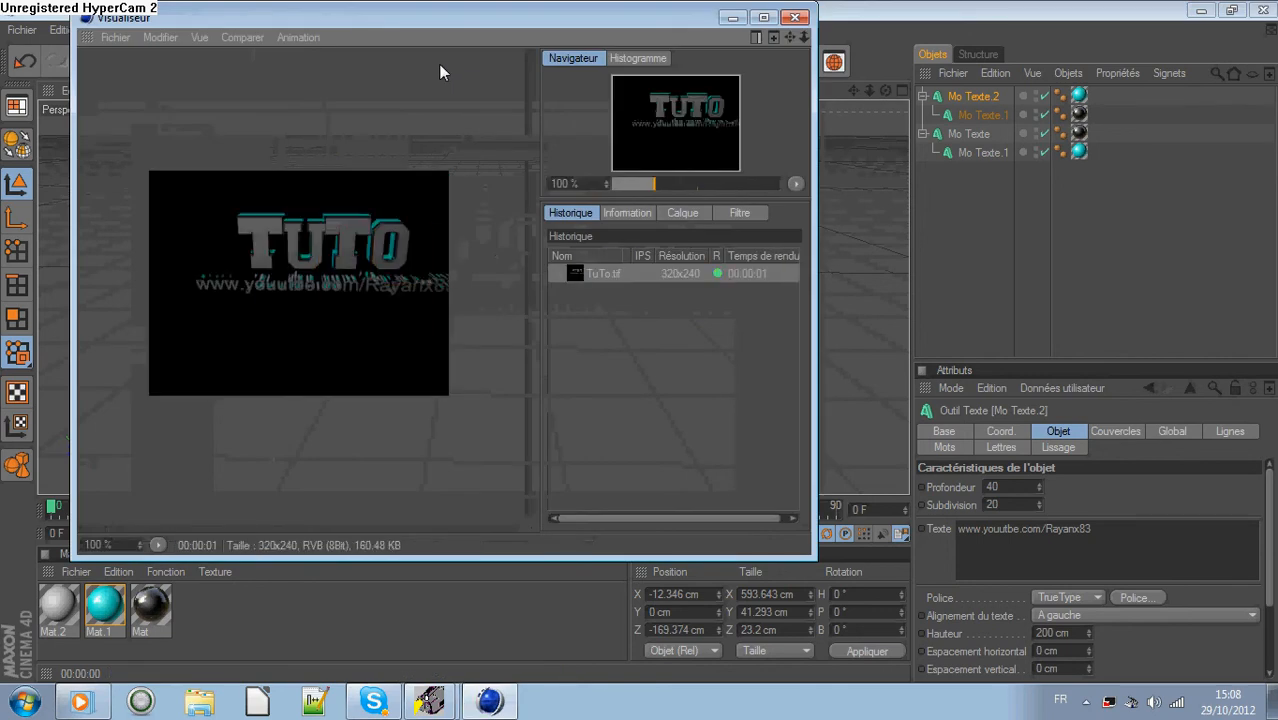
left_click(797, 19)
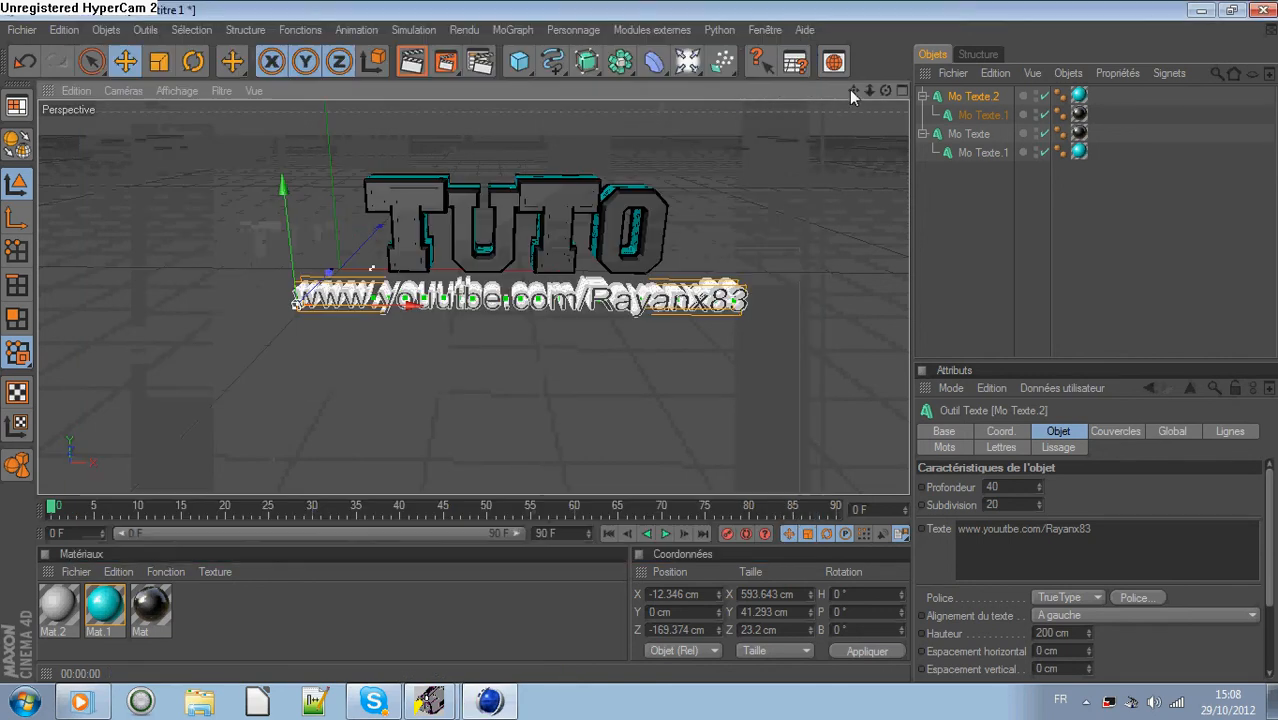
Centre the texts in the perspective view and render the image again, overwriting TuTo.tif.
left_click_drag(853, 91, 790, 88)
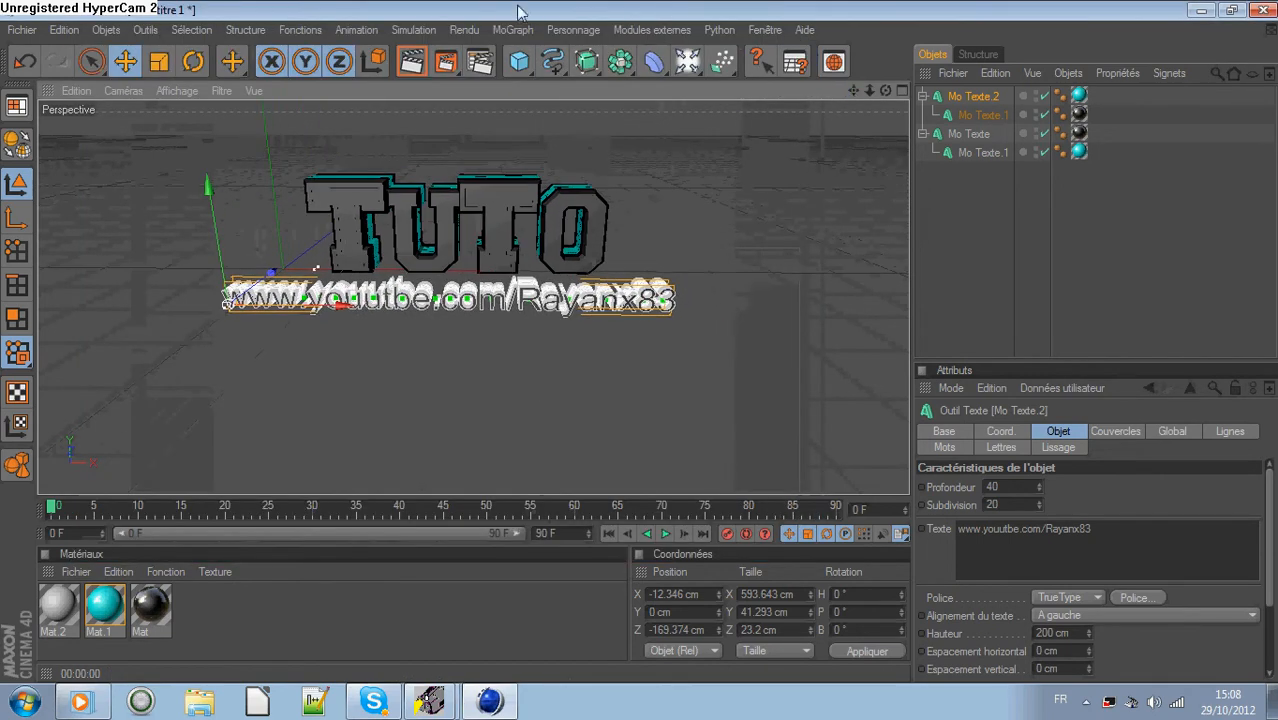
left_click(413, 62)
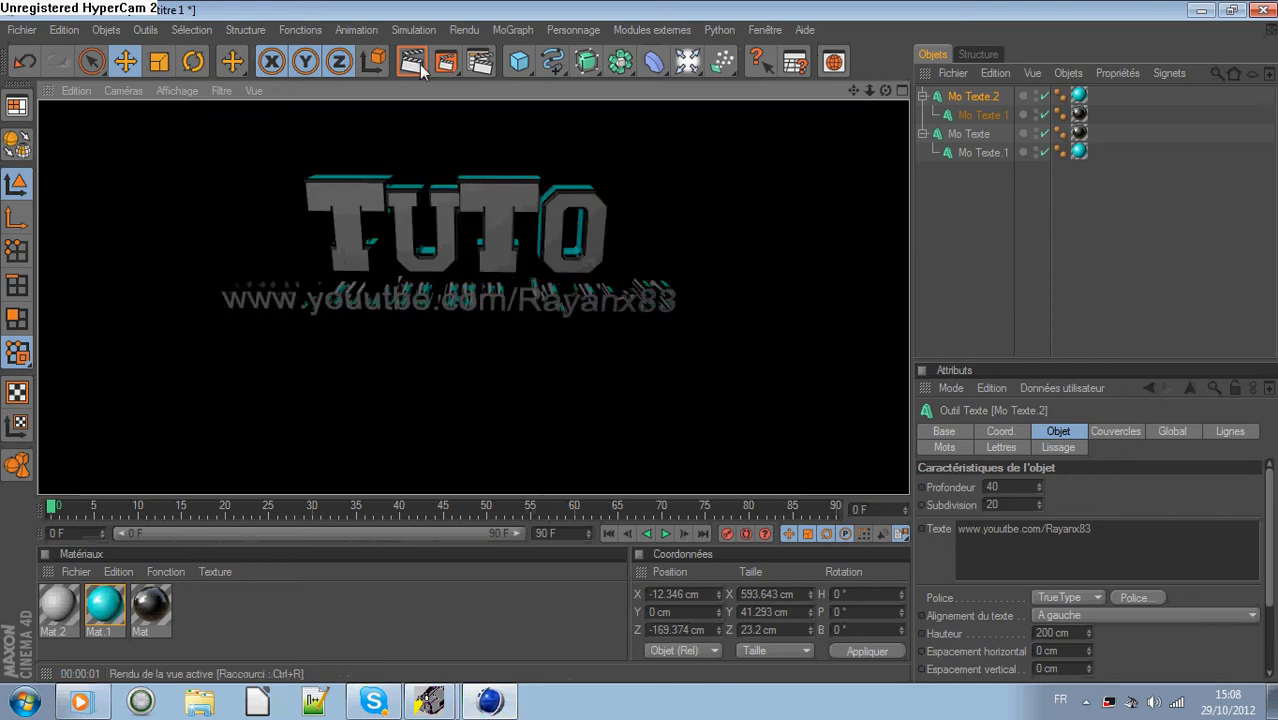
left_click(444, 66)
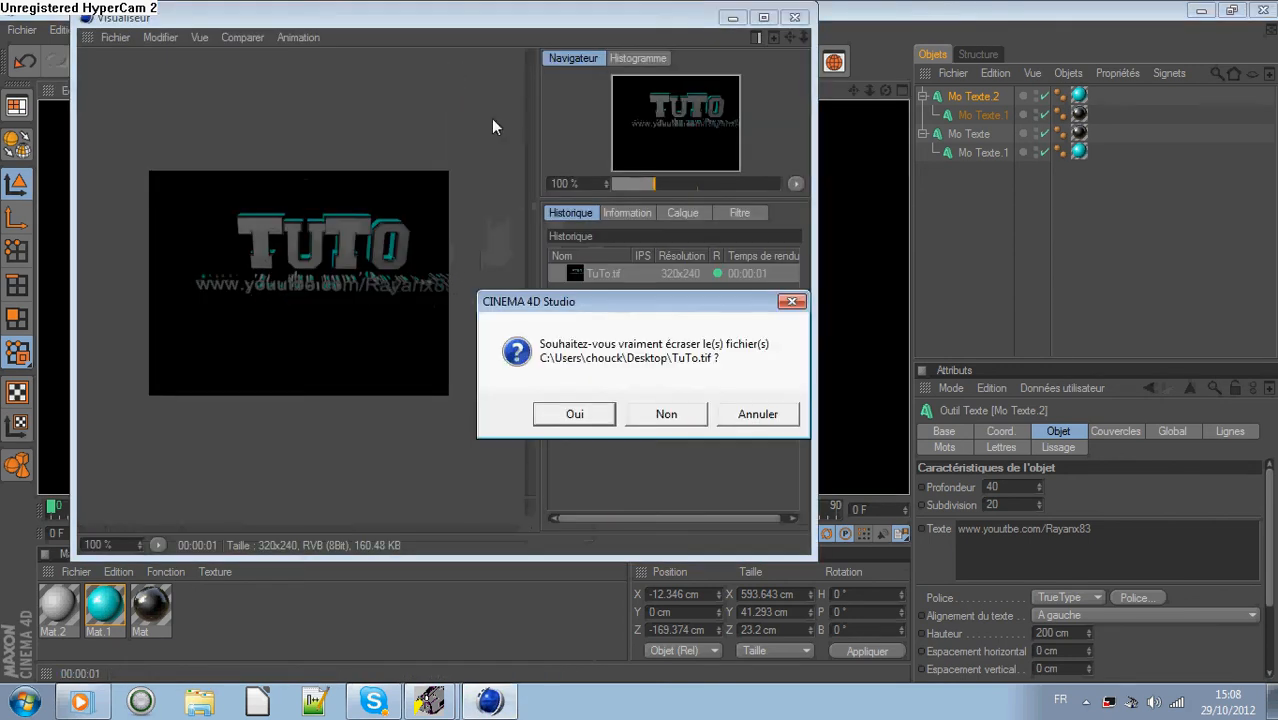
left_click(585, 415)
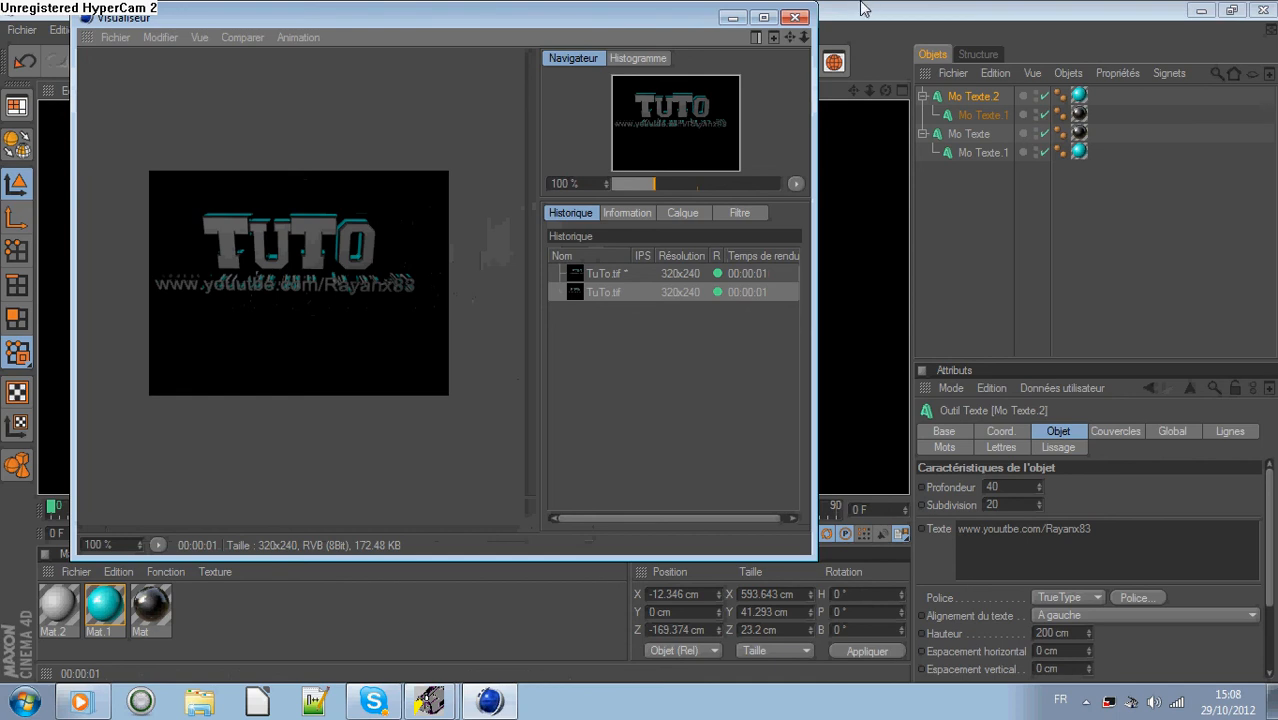
Close the picture viewer and quit Cinema 4D without saving the project.
left_click(794, 17)
left_click(1263, 10)
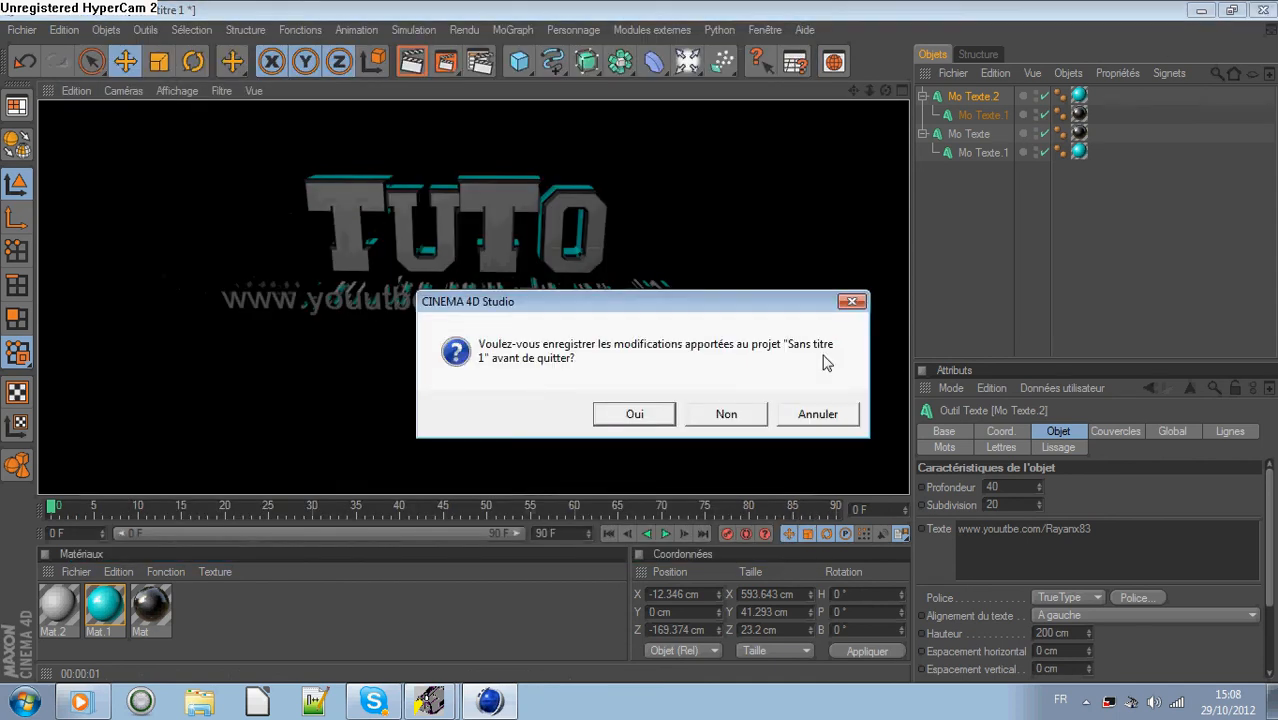
left_click(724, 414)
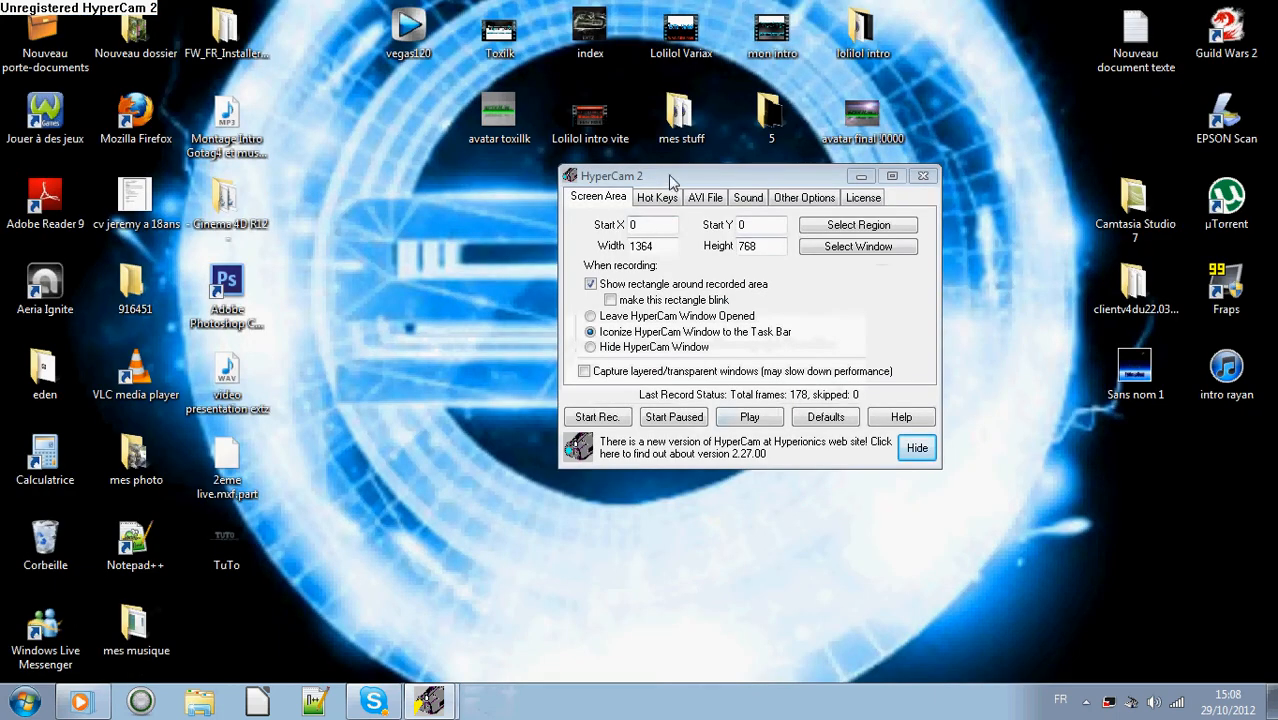
Move the TuTo image to a free spot near the middle of the desktop and open it with Cinema 4D.
left_click_drag(685, 183, 559, 367)
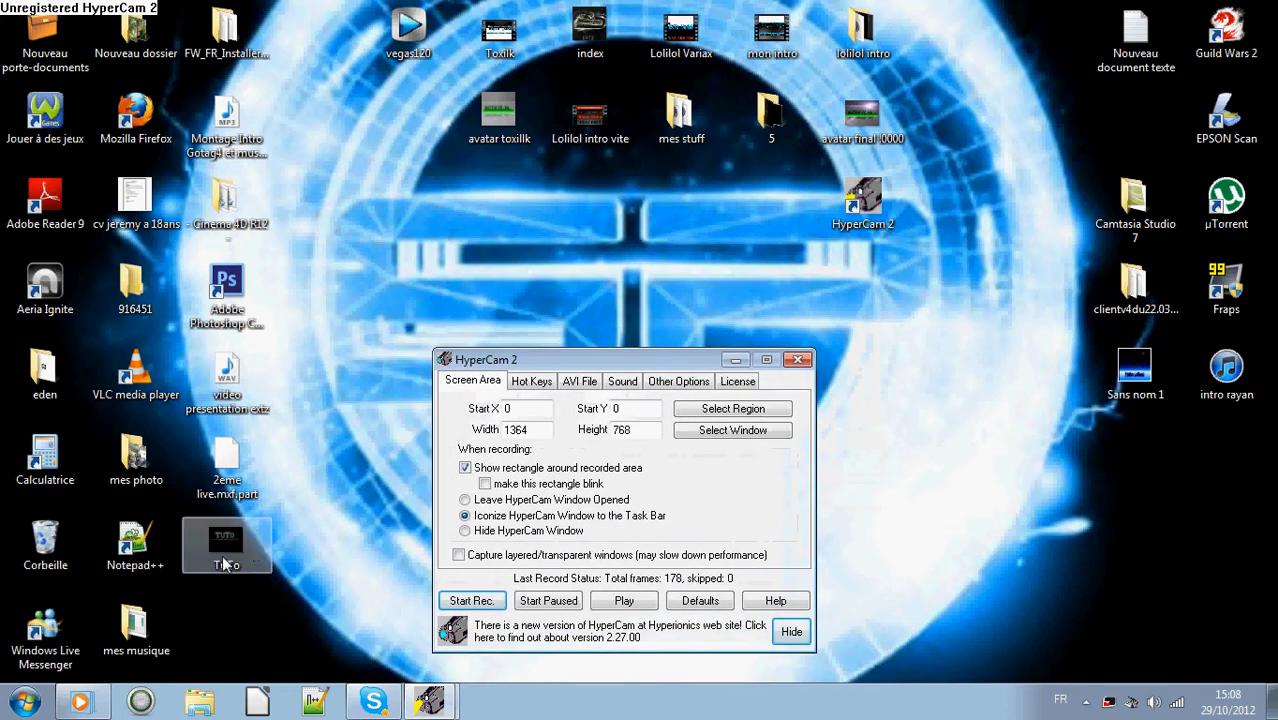
left_click_drag(390, 375, 516, 292)
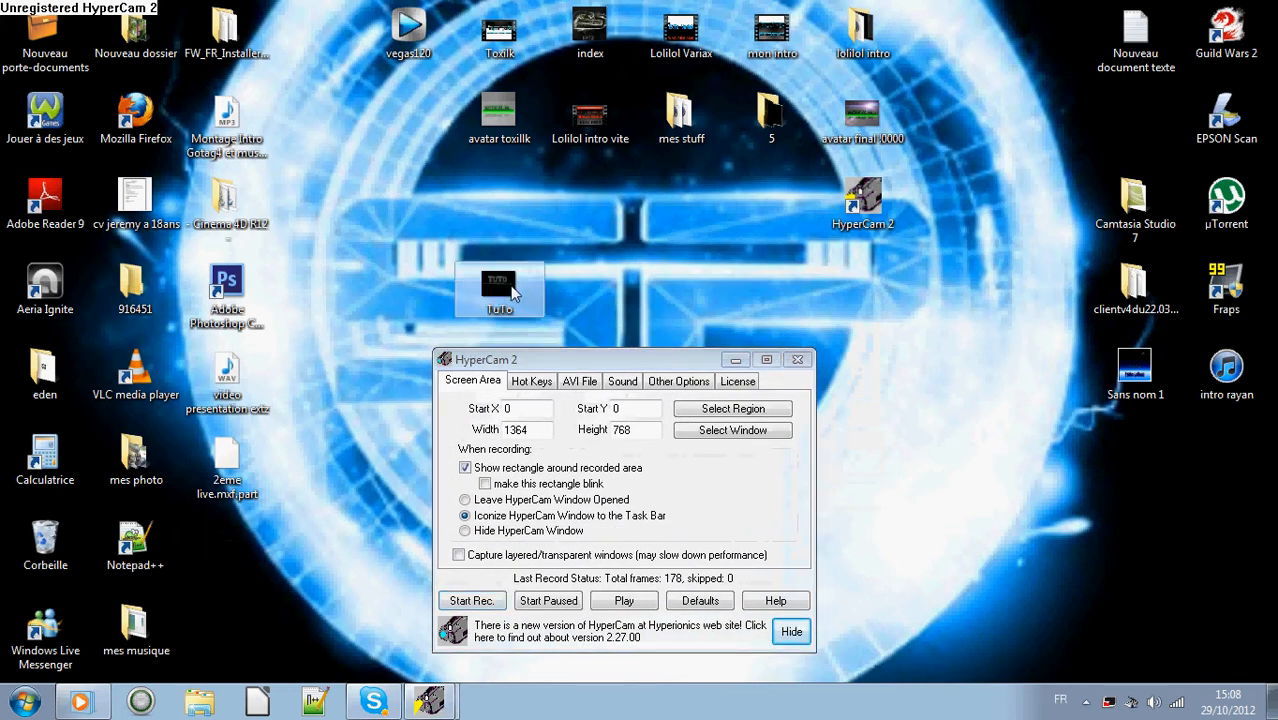
right_click(512, 290)
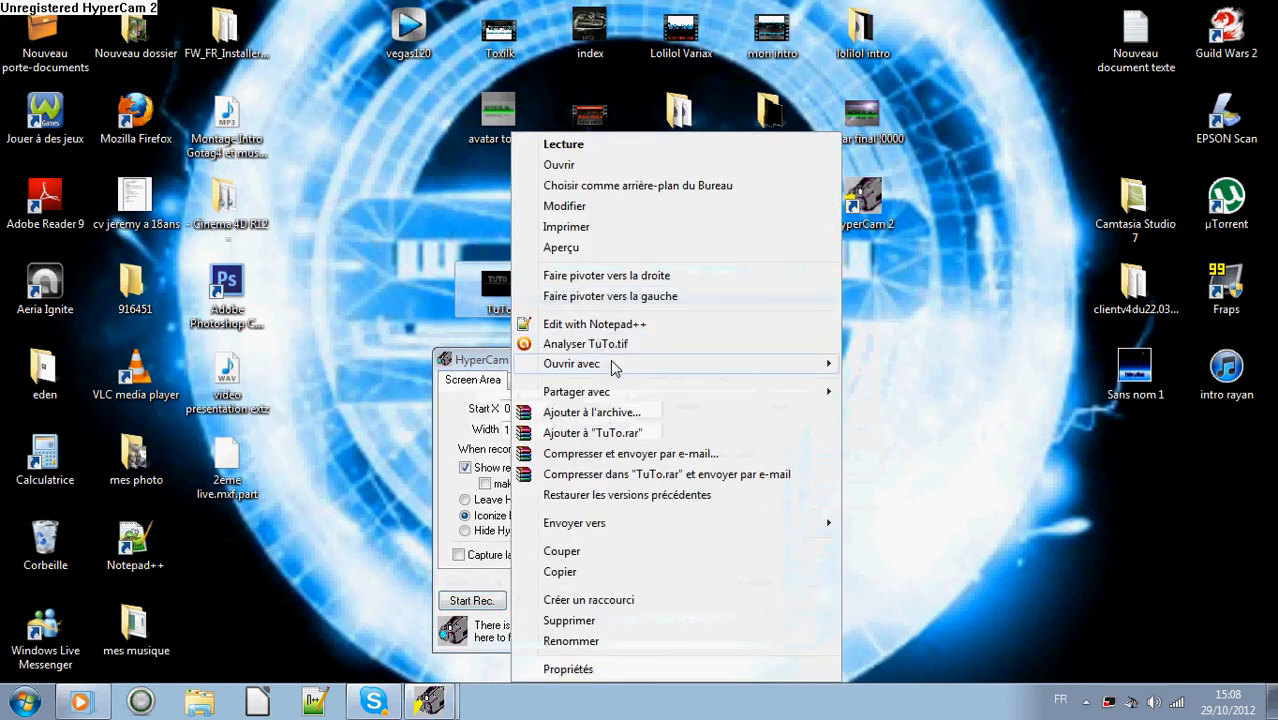
mouse_move(785, 373)
left_click(880, 385)
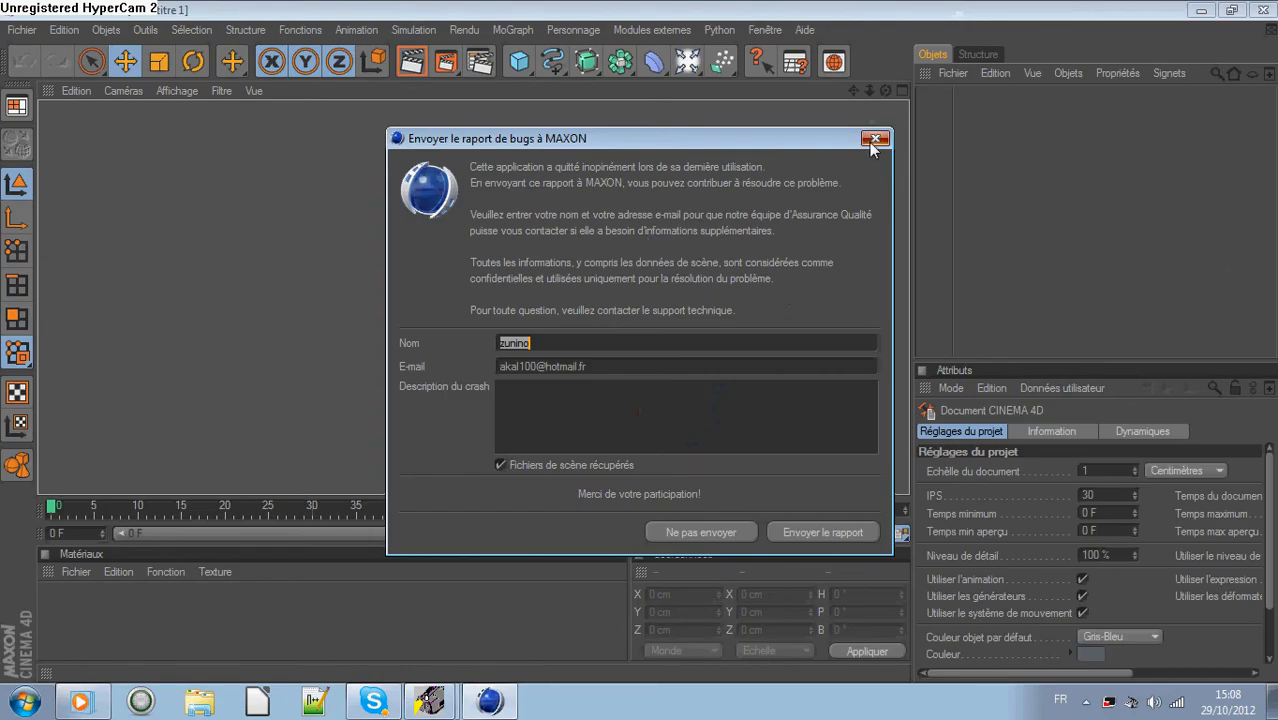
Dismiss the bug report dialog, close the TuTo image in the picture viewer and quit Cinema 4D.
left_click(875, 139)
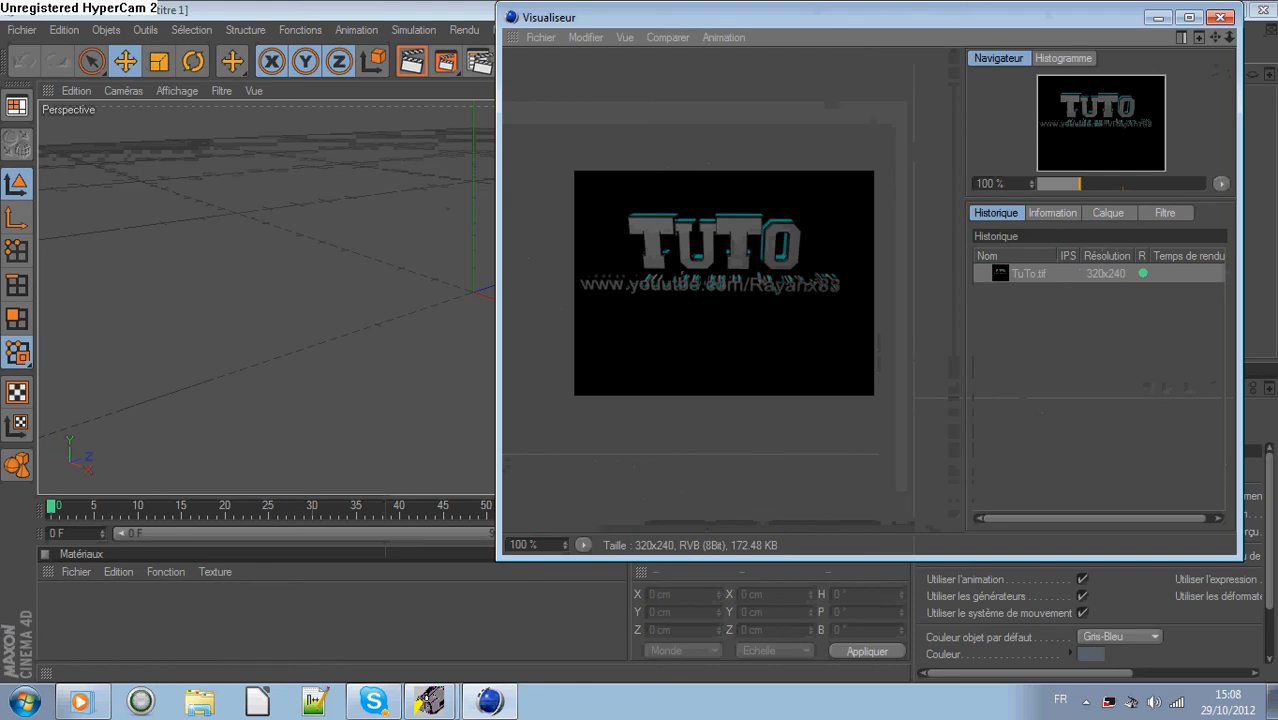
left_click(1221, 18)
left_click(1262, 10)
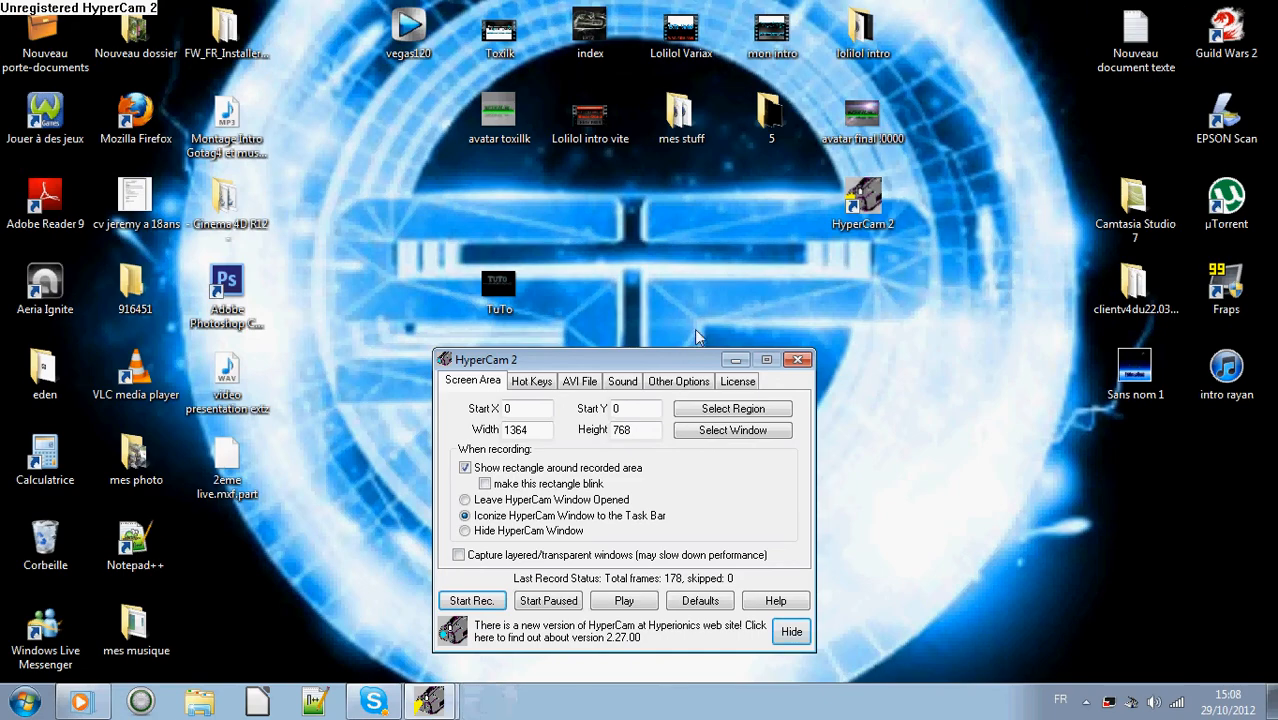
Switch to Skype to check the ongoing call, and minimize its windows to return to the desktop.
left_click_drag(658, 352, 632, 190)
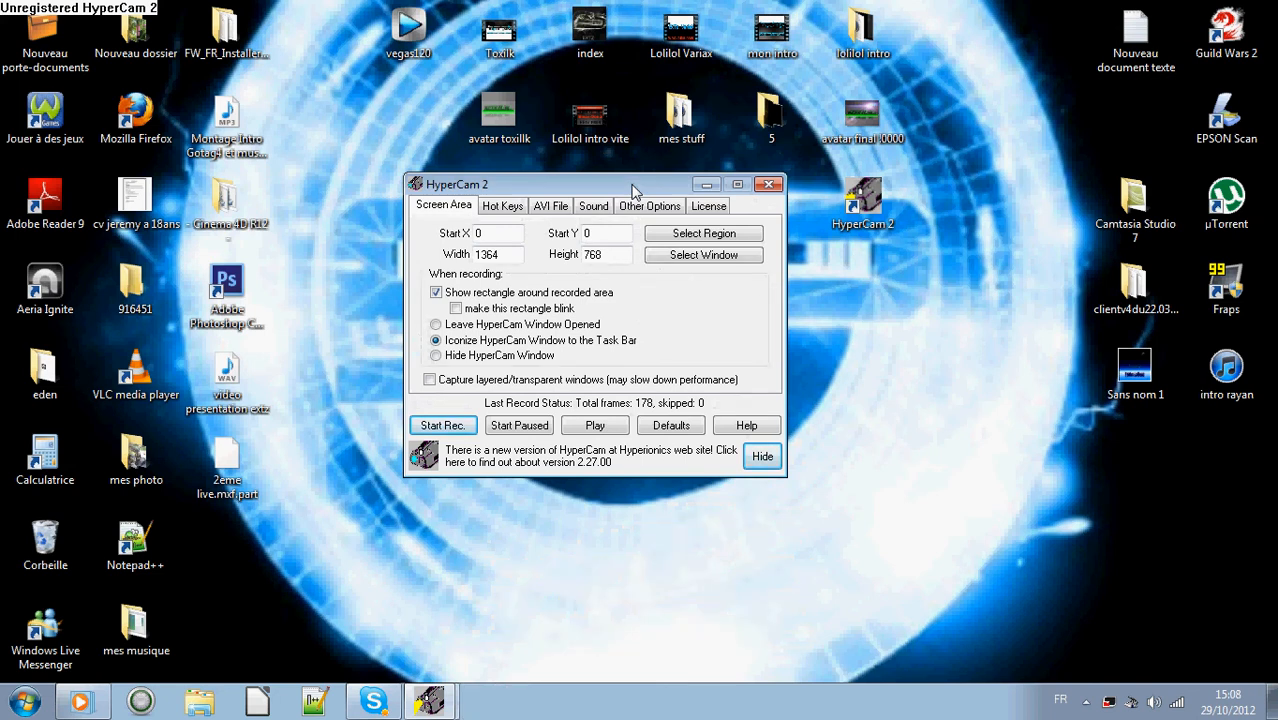
left_click(350, 698)
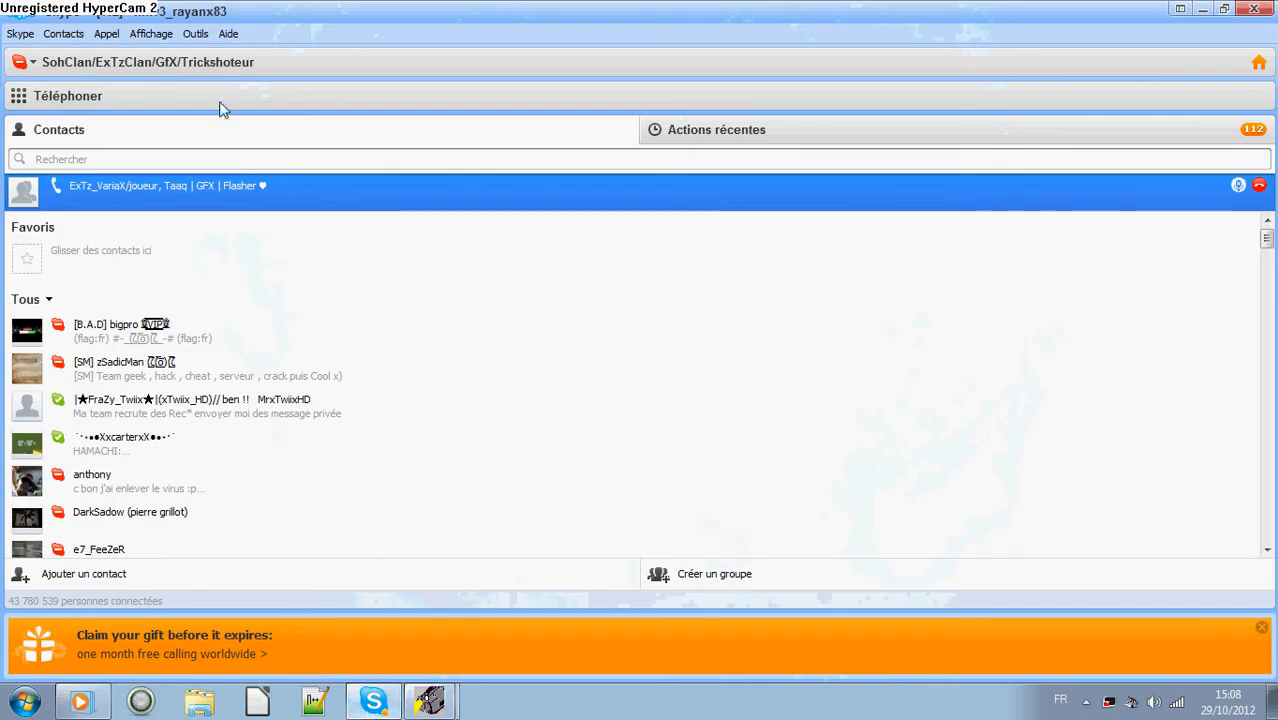
left_click(230, 190)
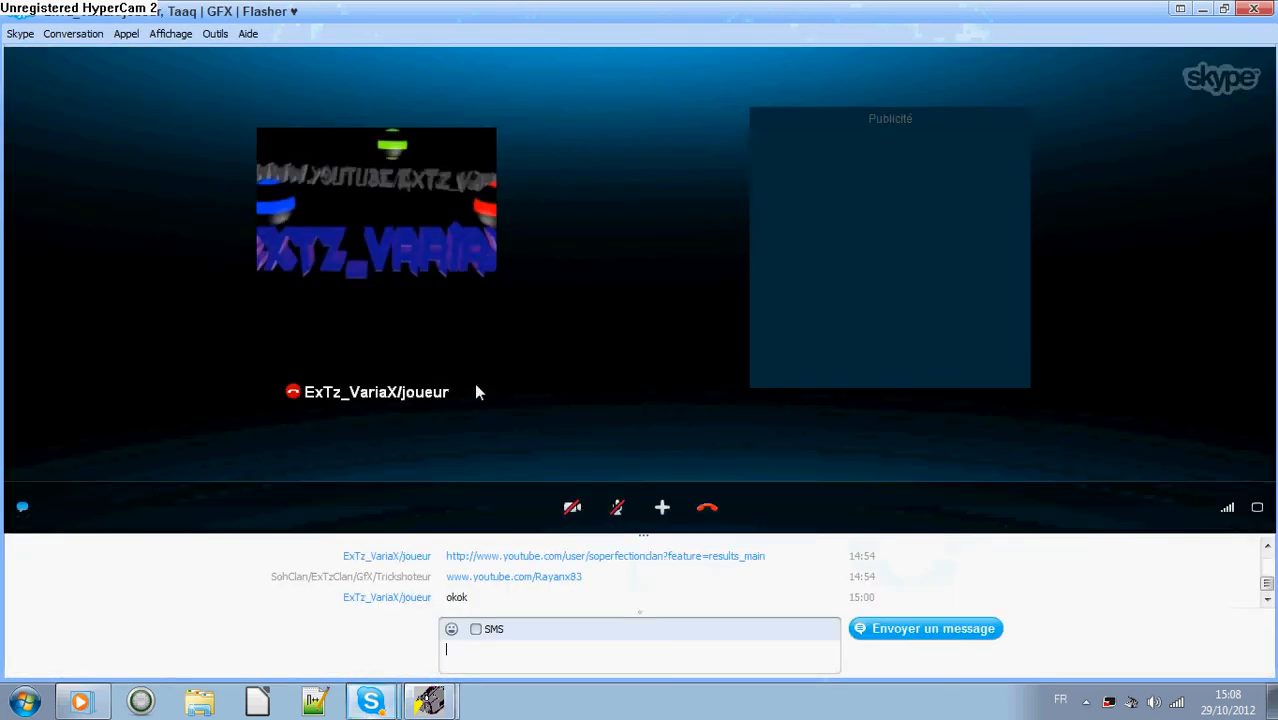
left_click(1204, 10)
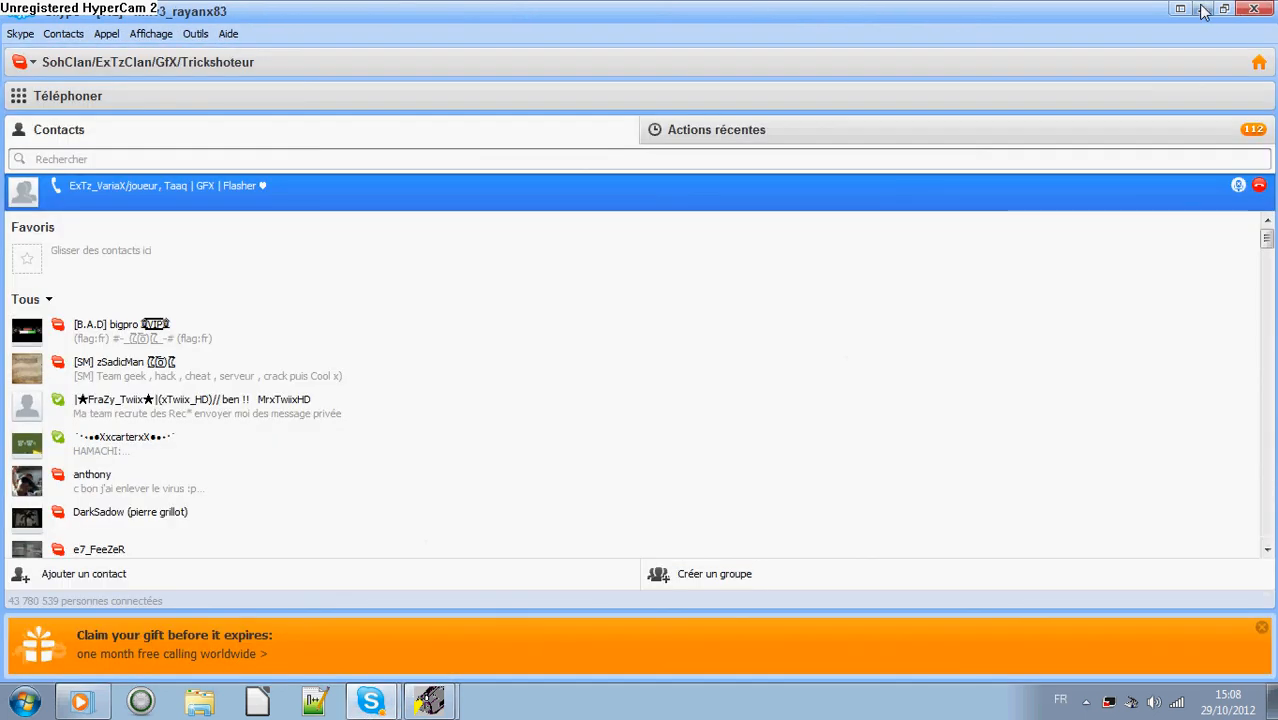
left_click(1204, 10)
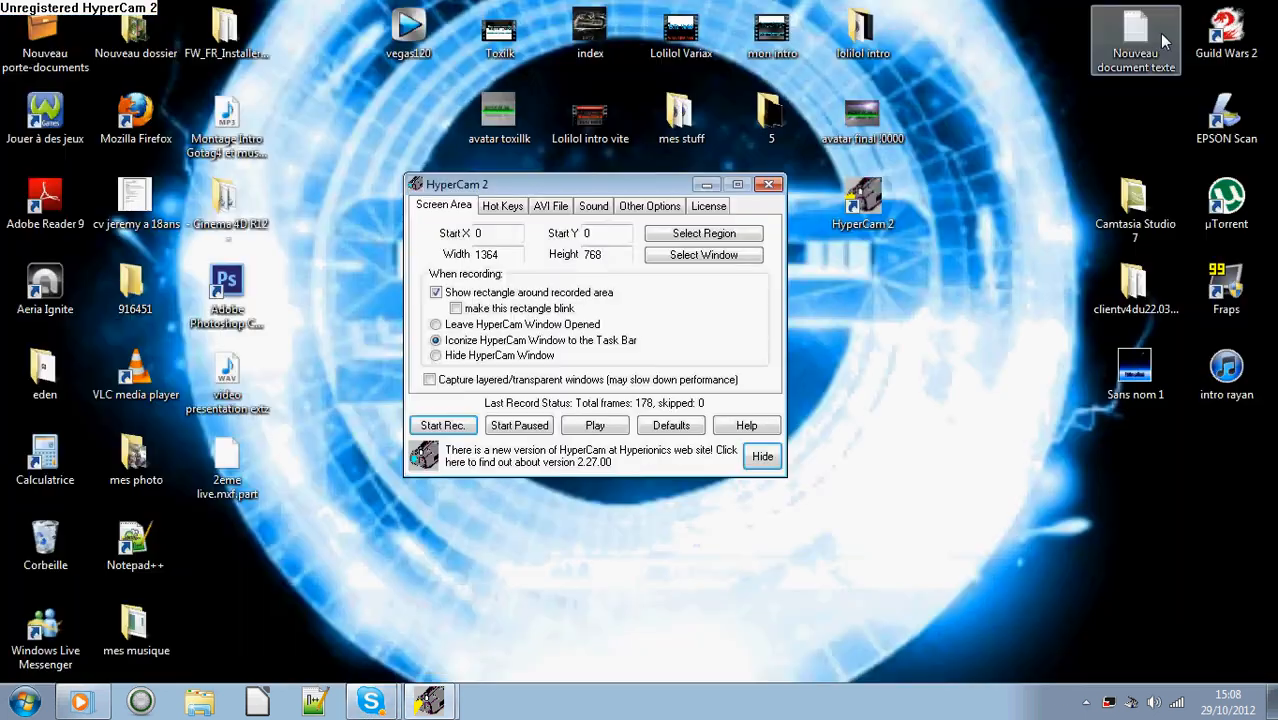
left_click(442, 426)
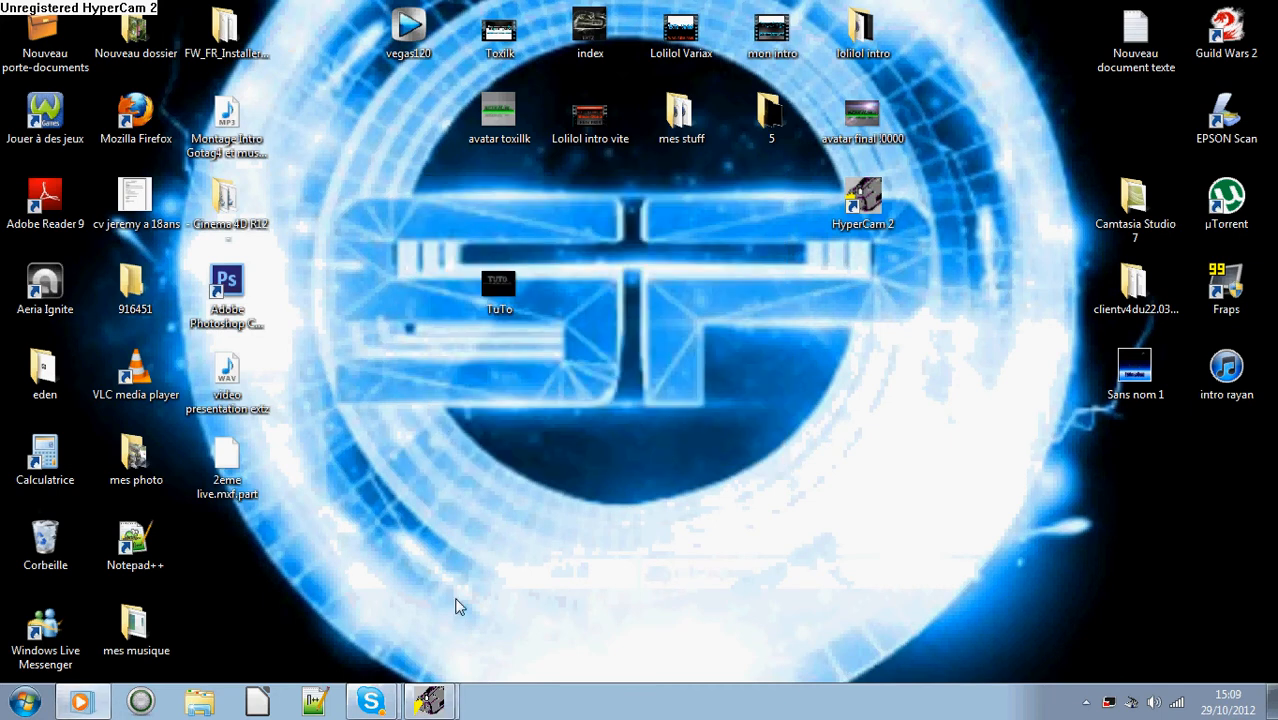
left_click(450, 706)
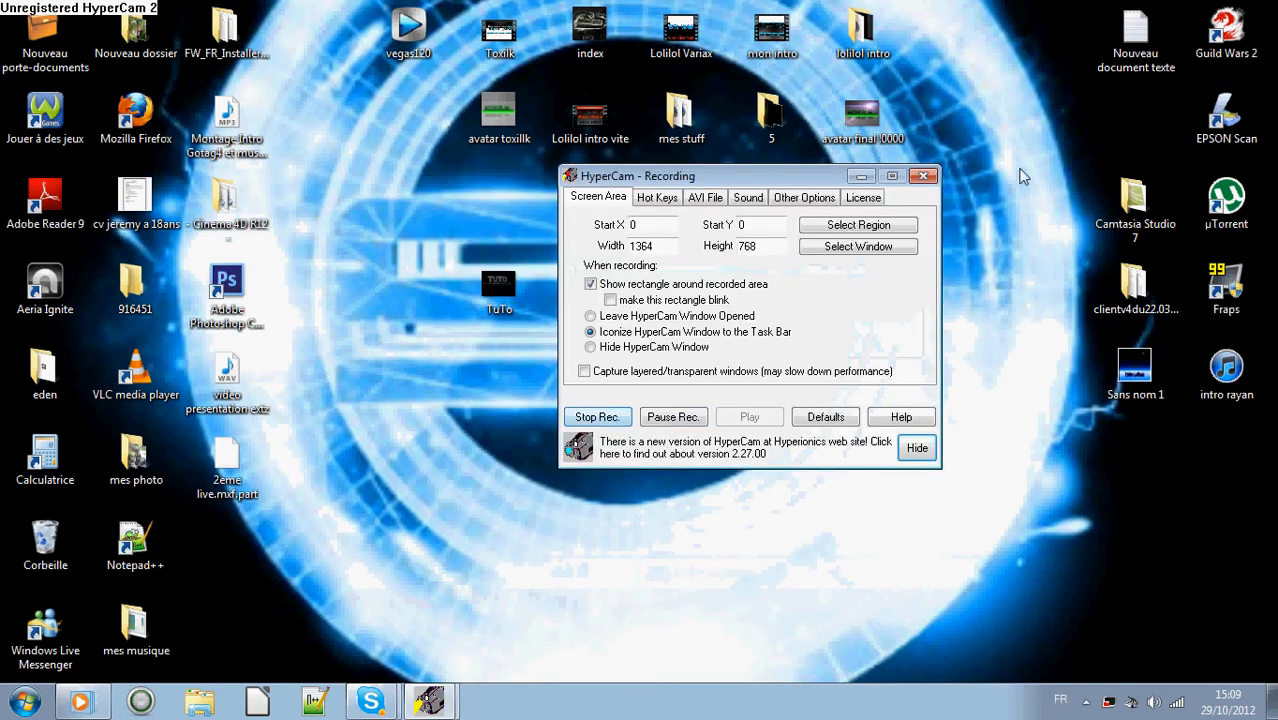
left_click(428, 697)
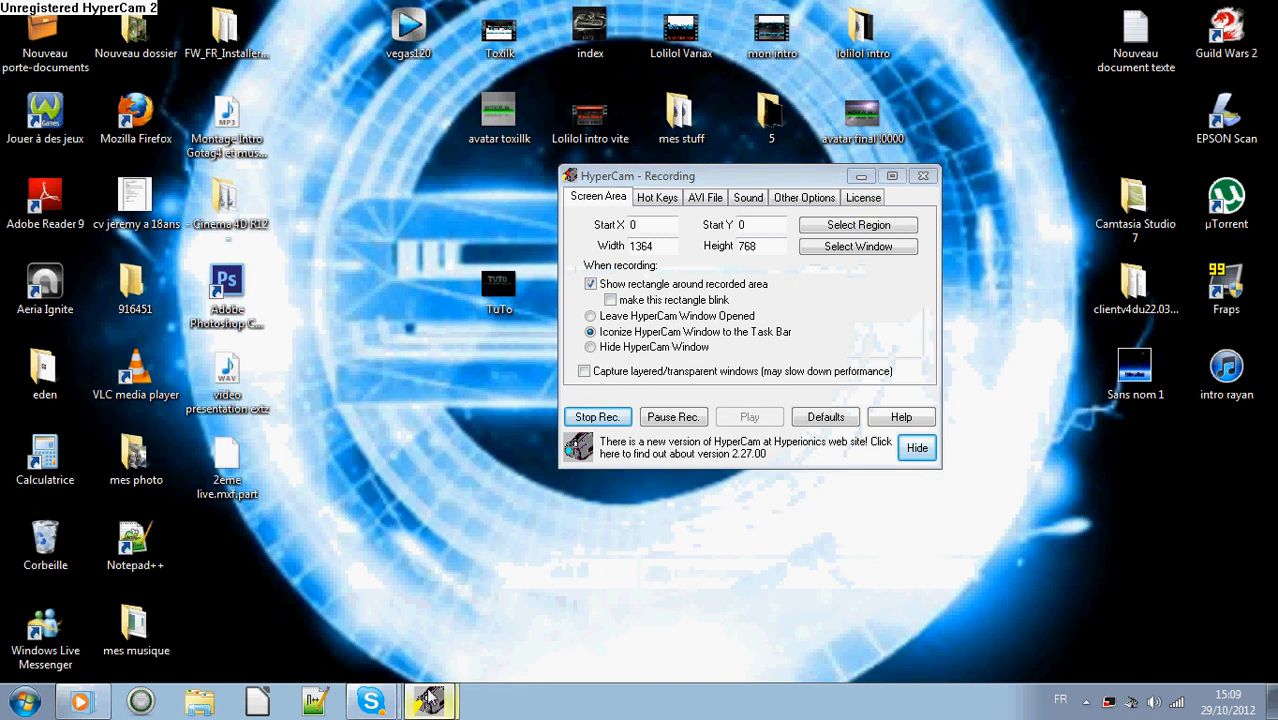
left_click(440, 642)
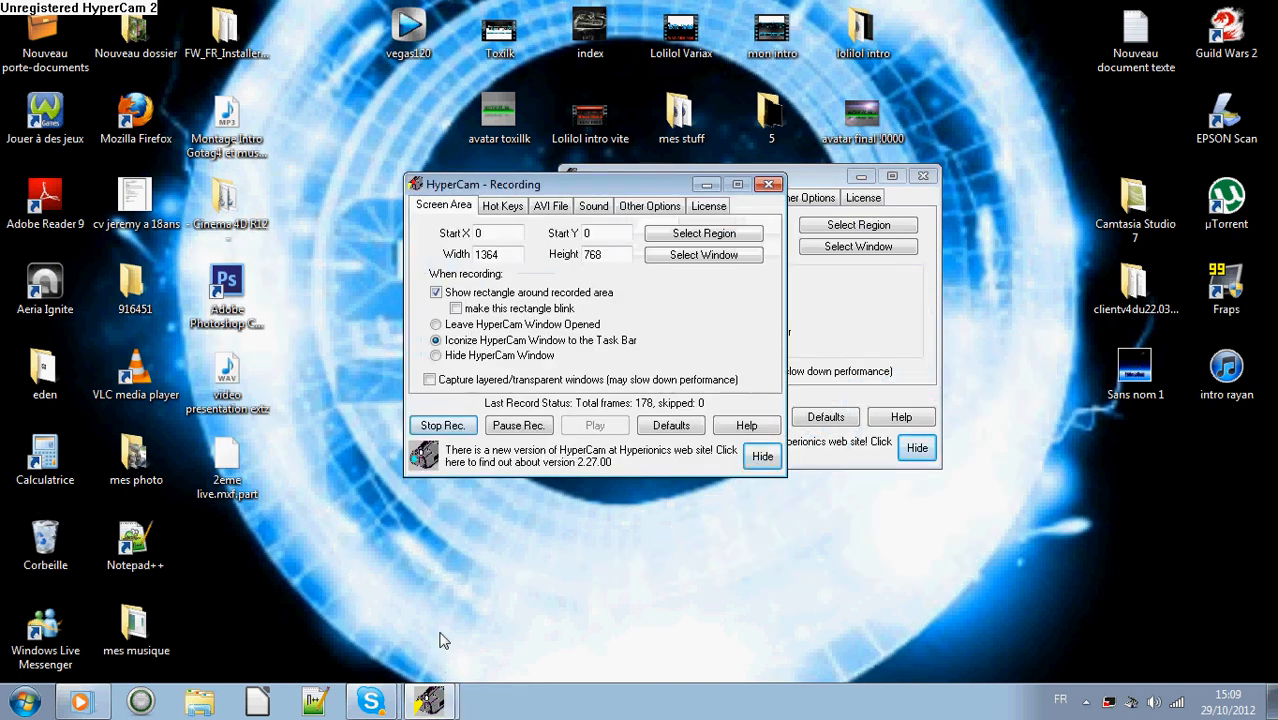
left_click(458, 430)
left_click(706, 184)
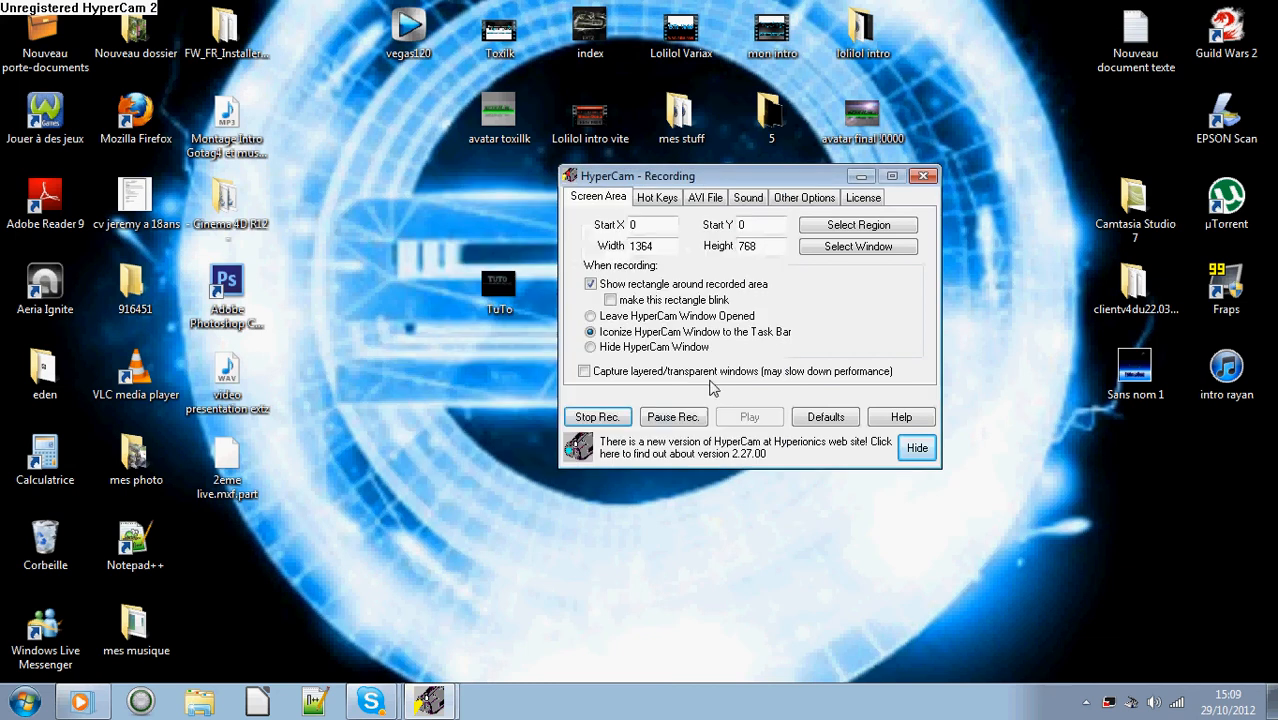